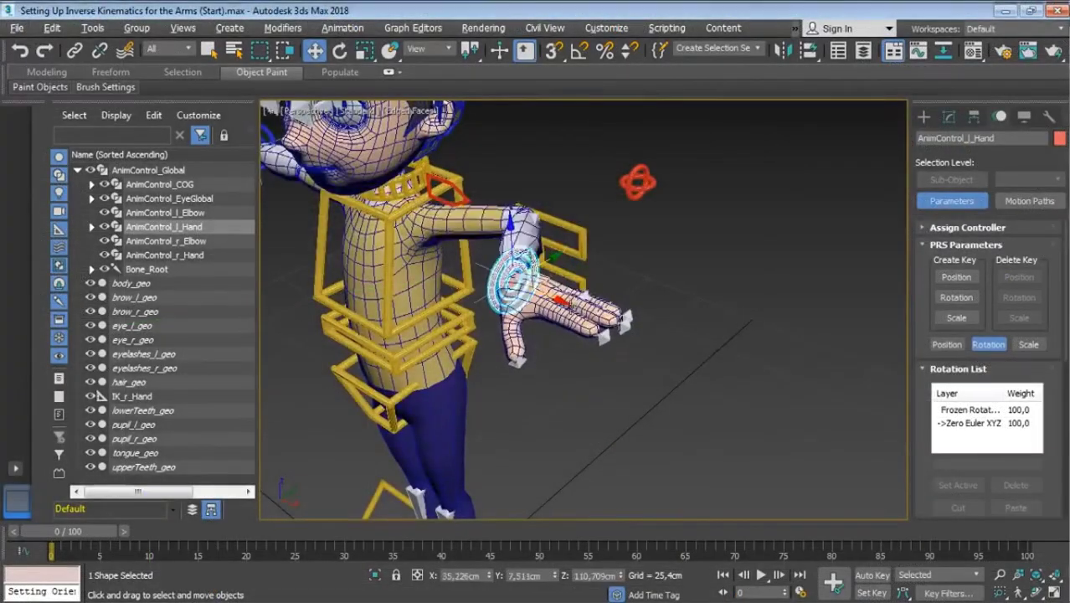
- Subscribe to the rigging video's channel and start a public comment reading 'I've subscribed'
drag(553, 276, 561, 325)
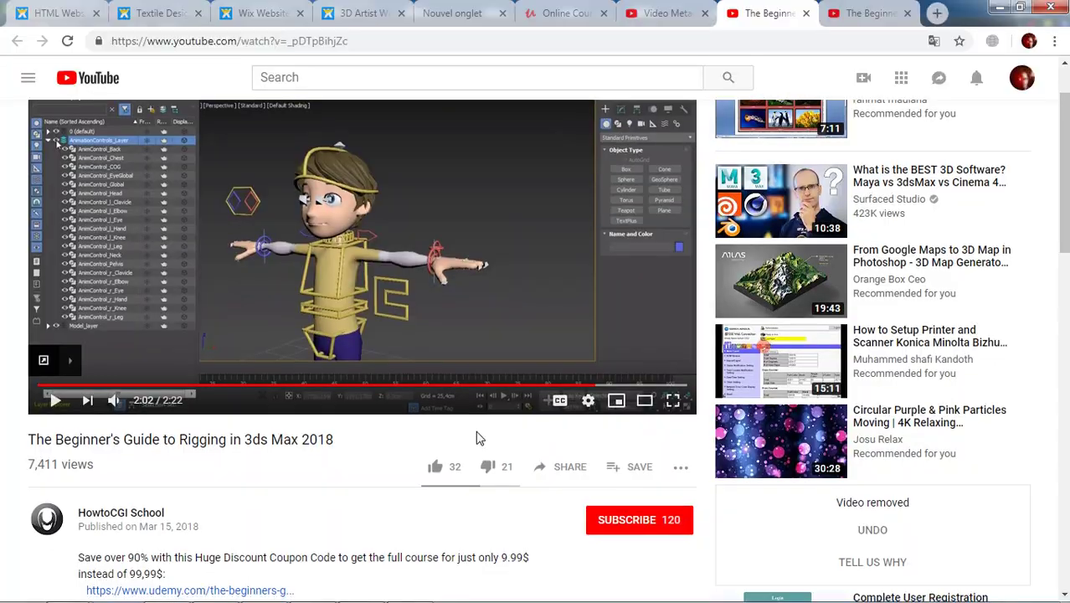
scroll(478, 437, down, 3)
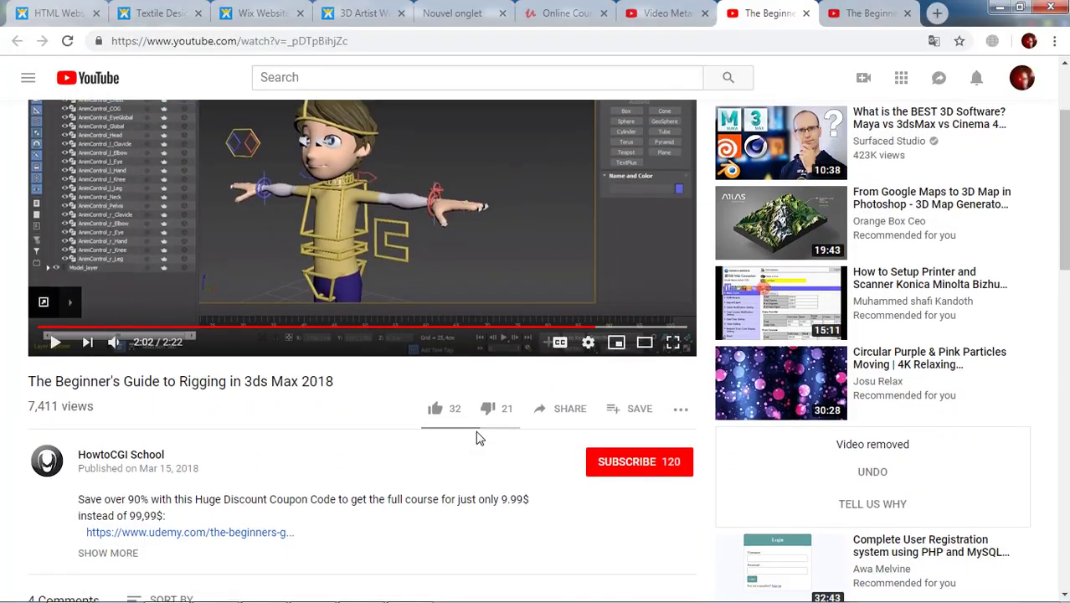
scroll(478, 436, down, 2)
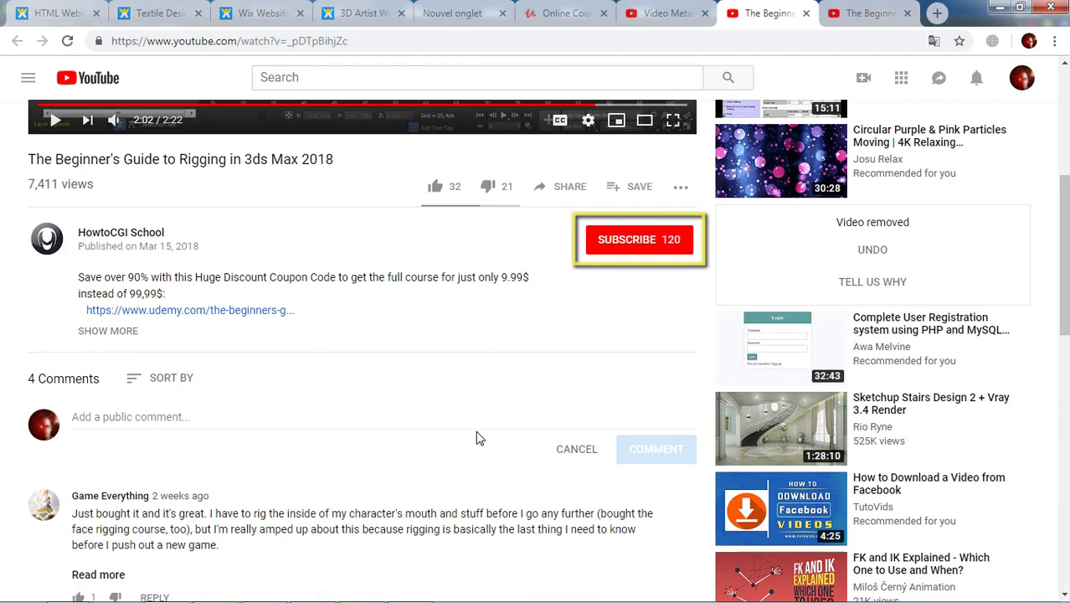
click(626, 251)
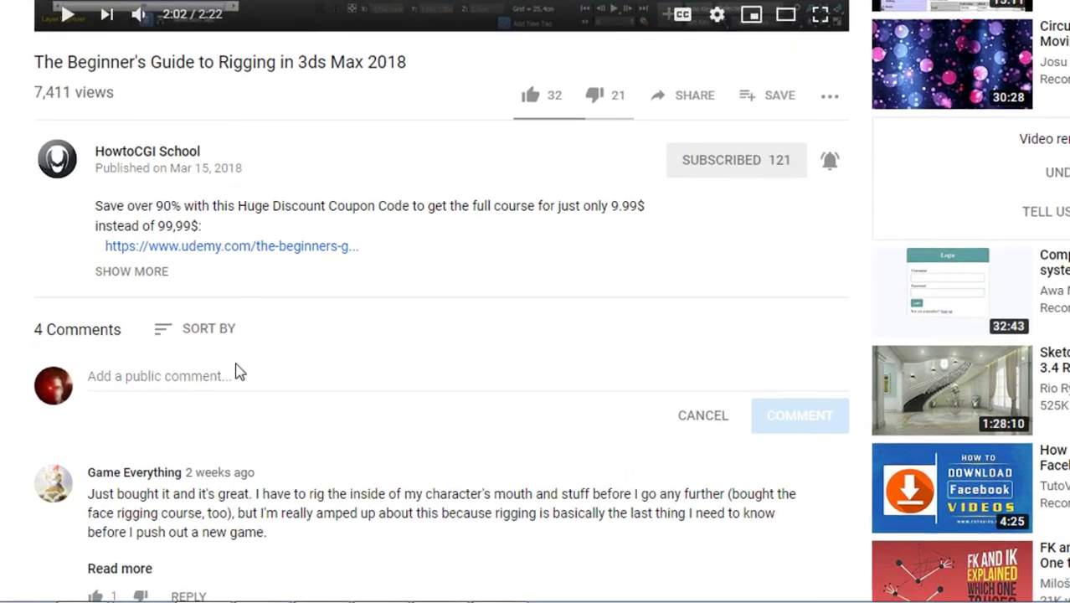
click(150, 376)
text(I've)
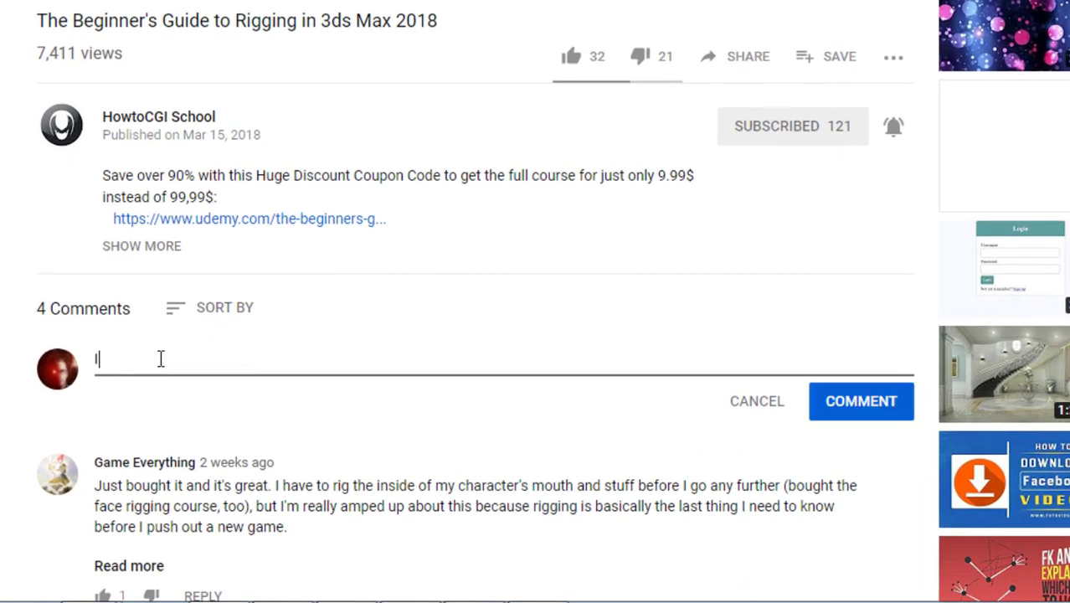
text( subscribed)
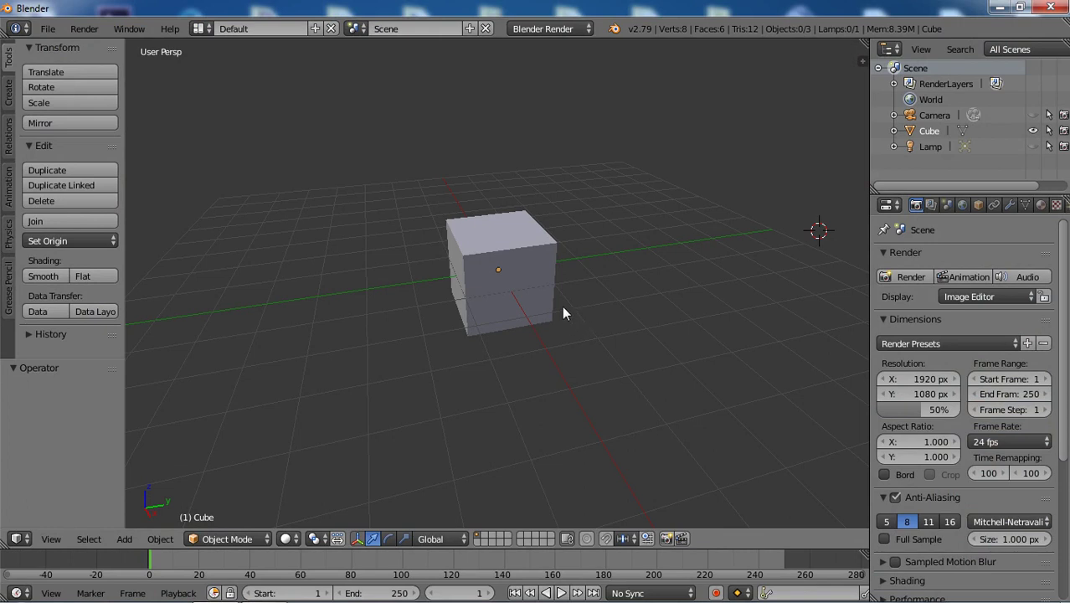
- Select the cube, switch it briefly into Edit Mode, then return it to Object Mode
scroll(543, 301, up, 1)
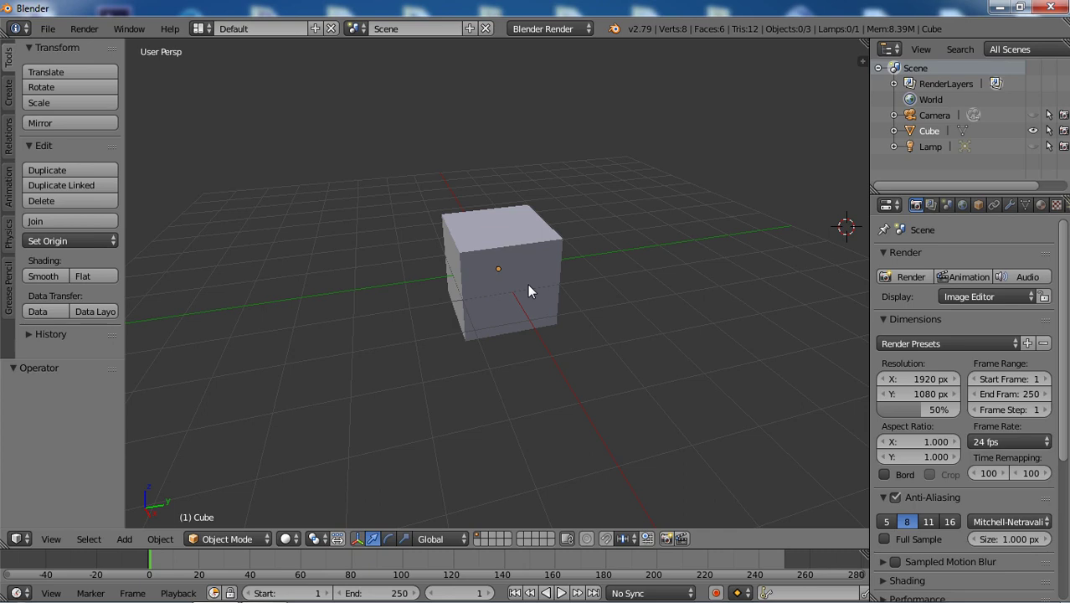
scroll(533, 282, up, 2)
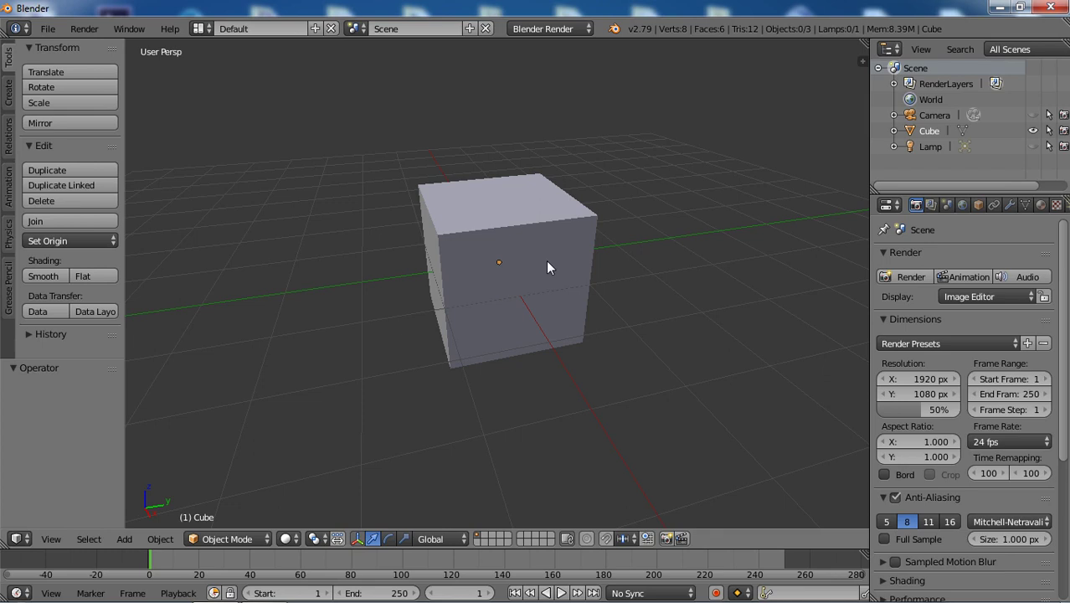
right_click(547, 263)
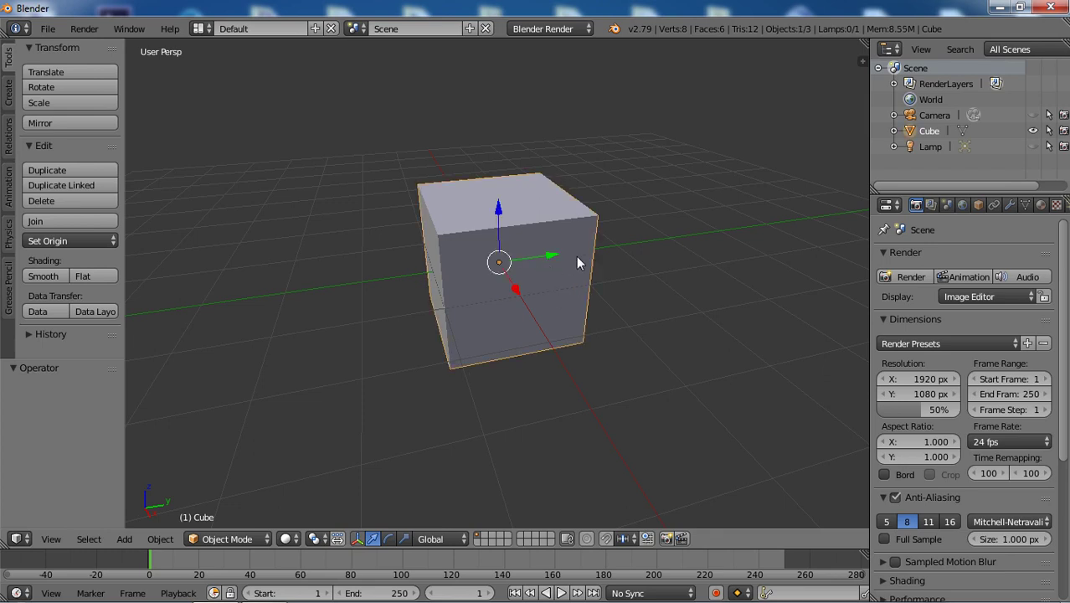
key(Tab)
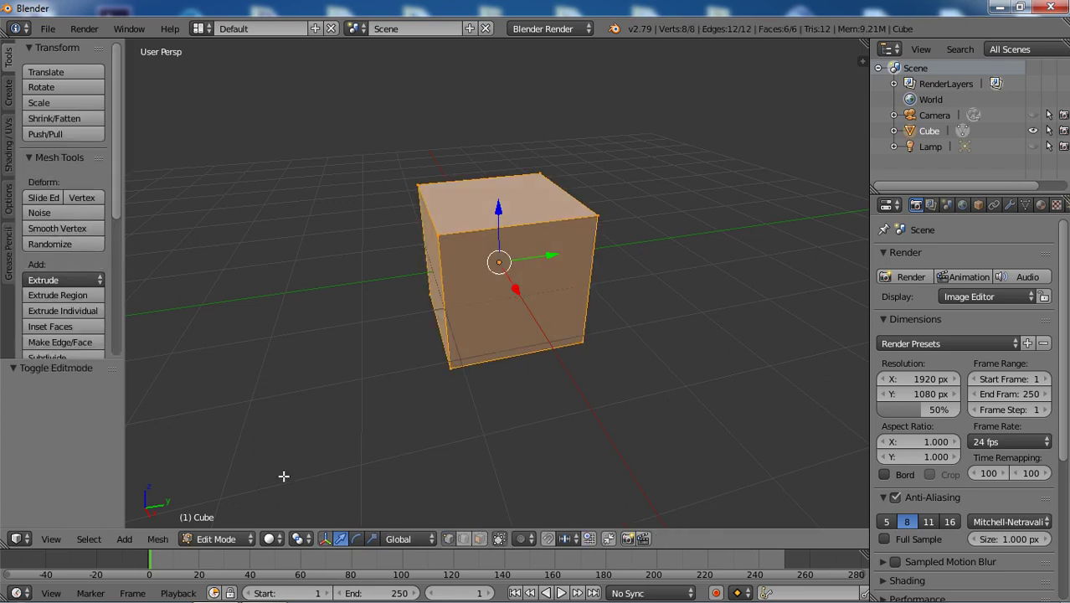
click(234, 543)
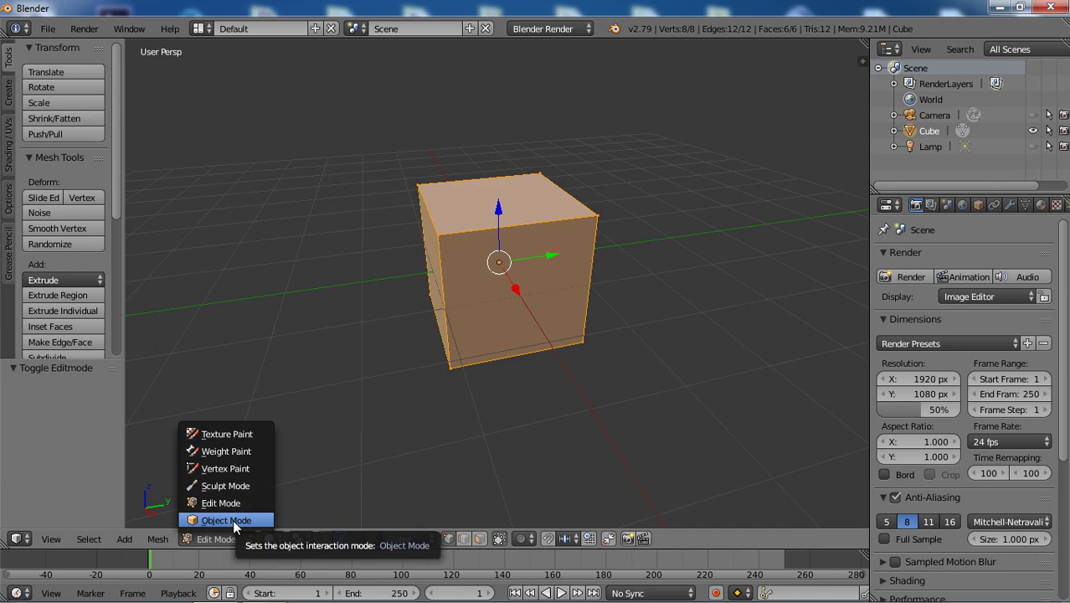
click(232, 520)
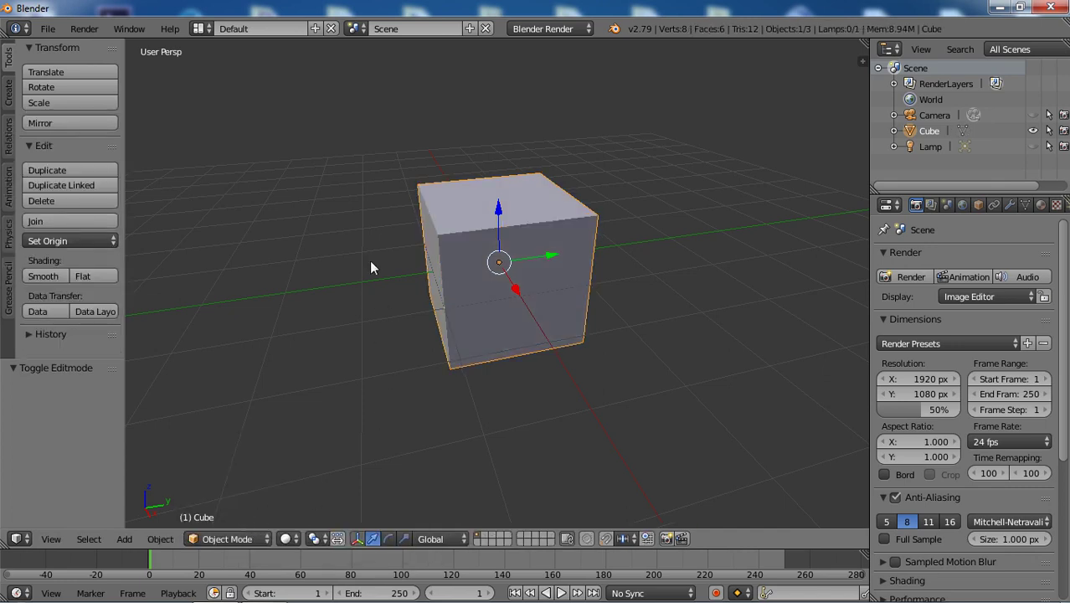
- Enable the Mesh: LoopTools add-on in User Preferences, save the settings and close the window
click(46, 30)
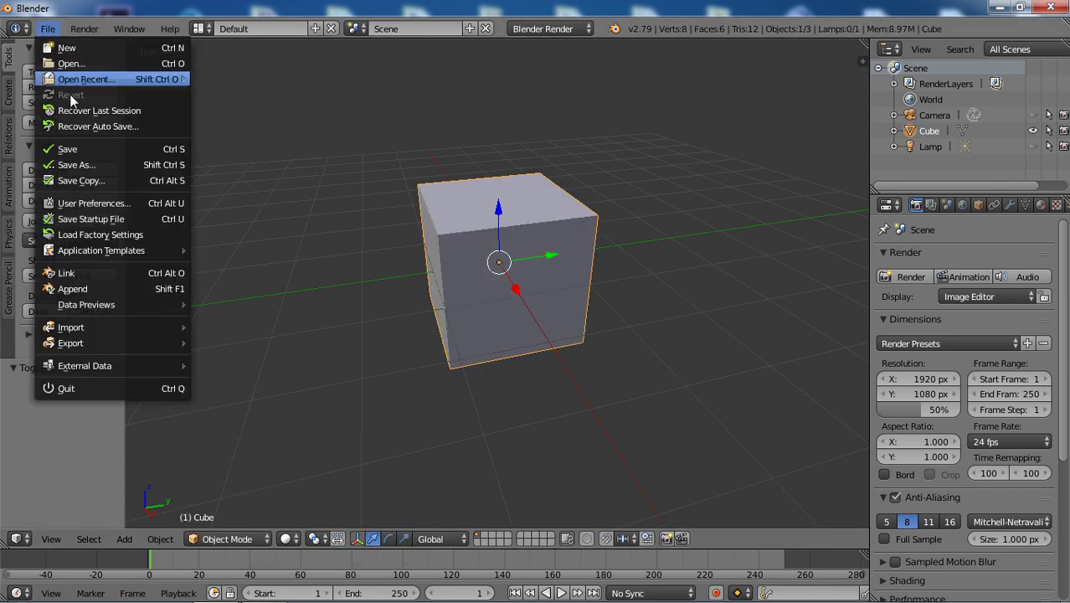
click(142, 204)
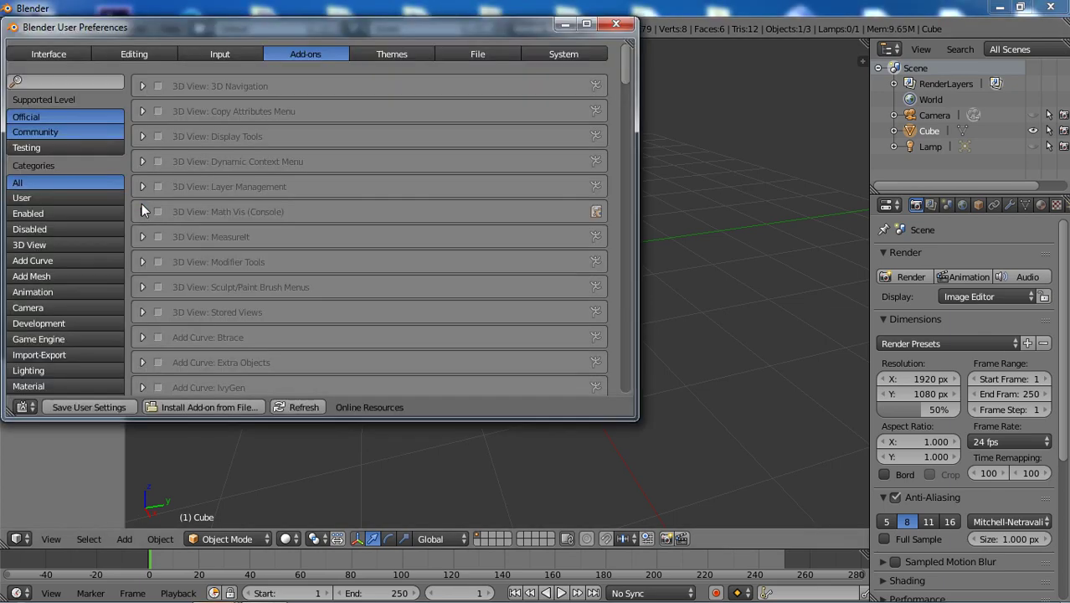
drag(328, 38, 345, 92)
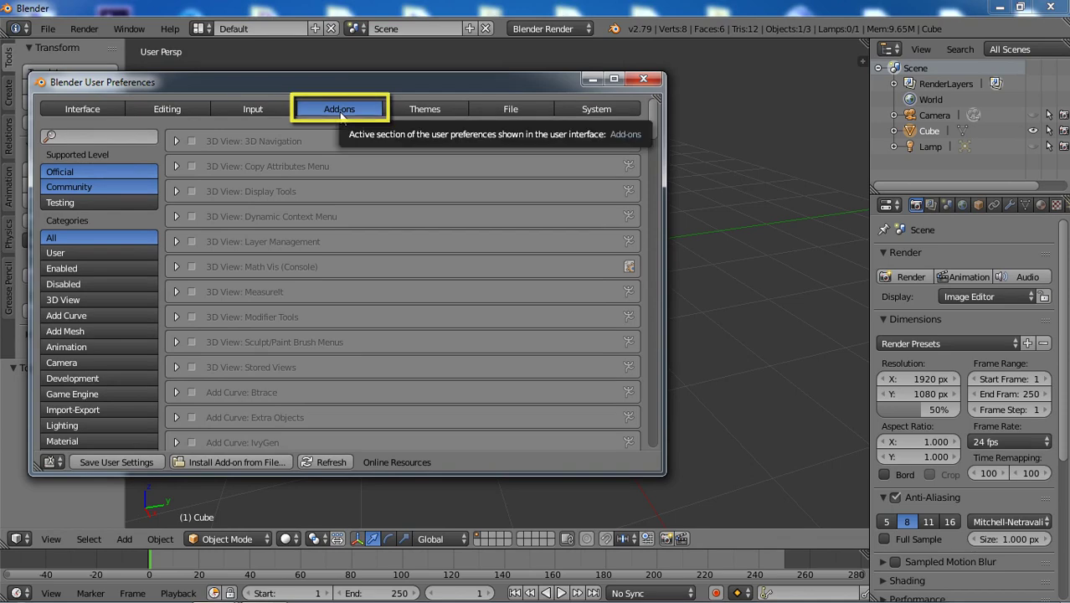
scroll(110, 302, down, 3)
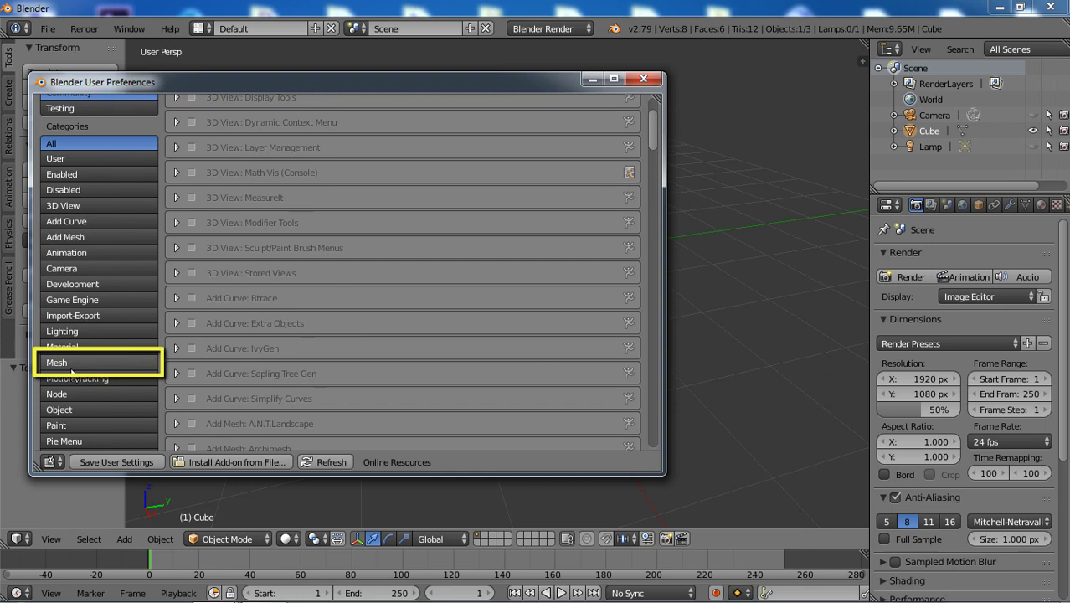
click(77, 364)
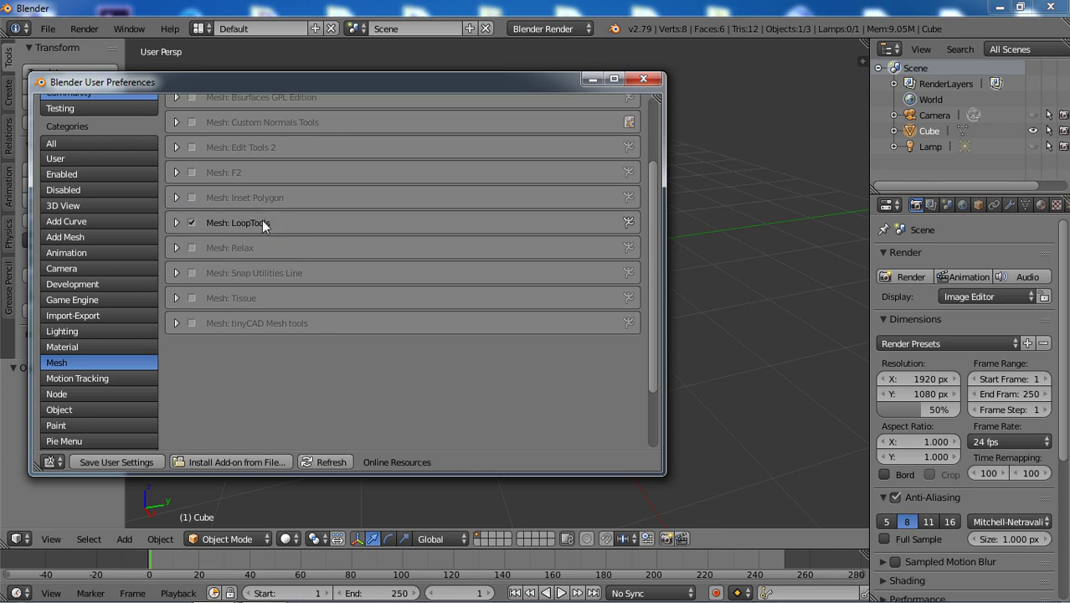
click(136, 466)
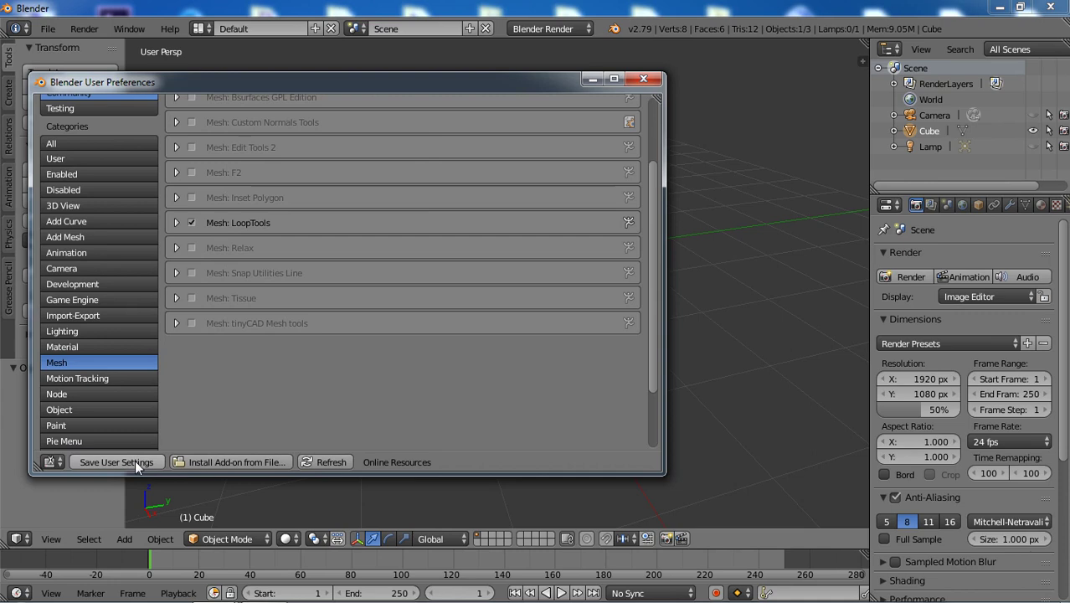
click(642, 82)
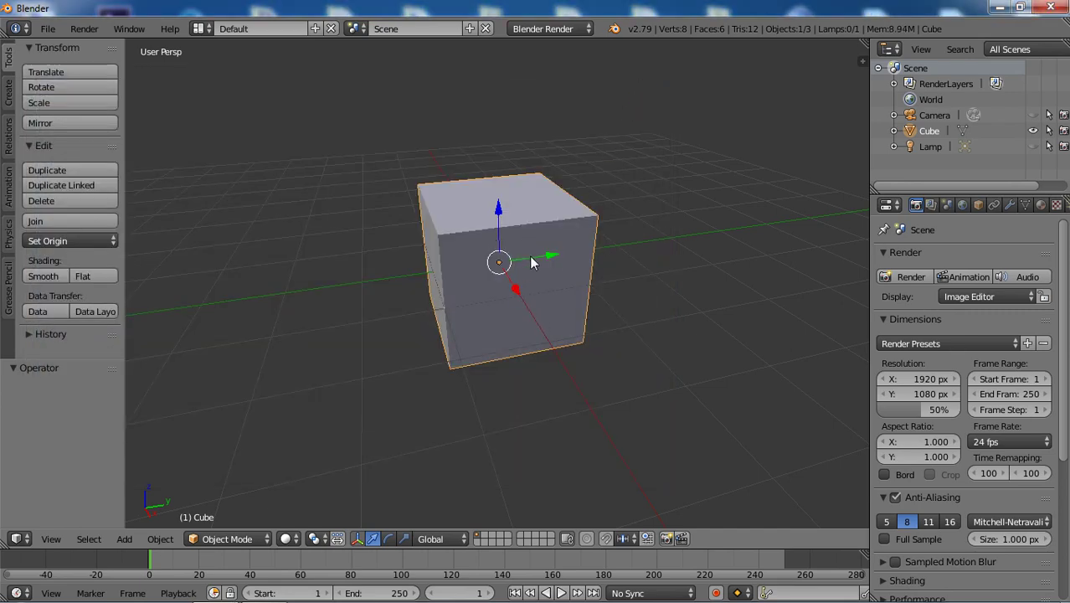
- Enter Edit Mode and subdivide the cube twice into a 4×4 grid per side
key(Tab)
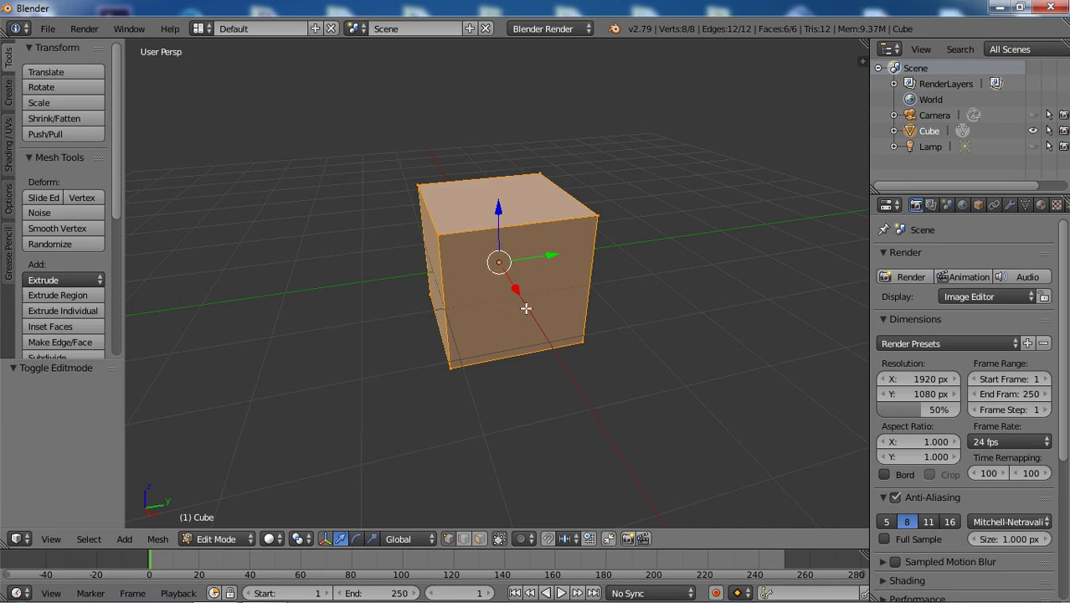
scroll(525, 308, up, 2)
scroll(528, 293, up, 2)
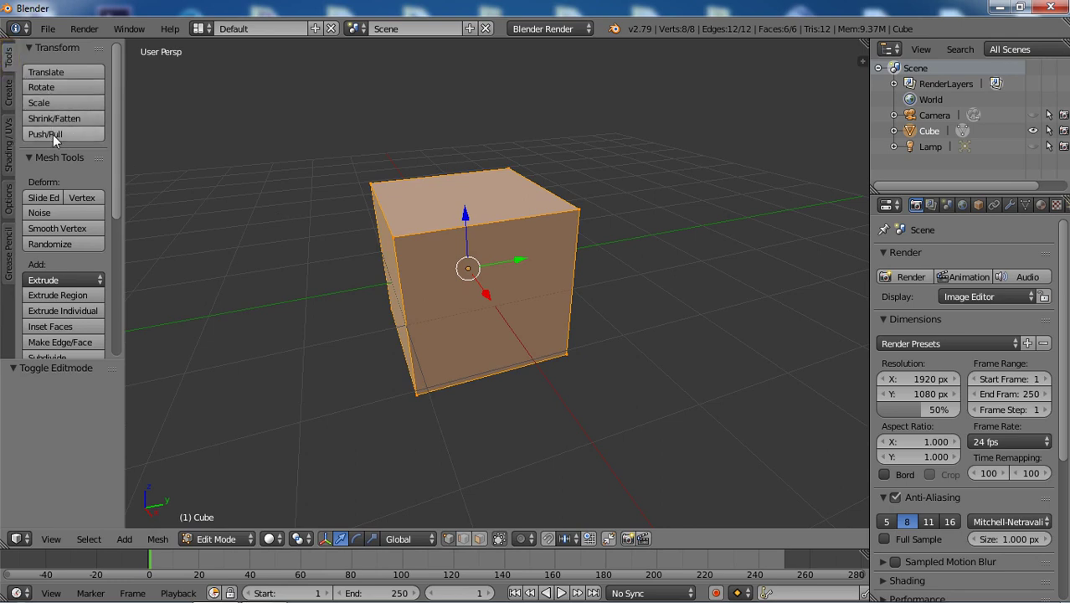
scroll(55, 136, down, 3)
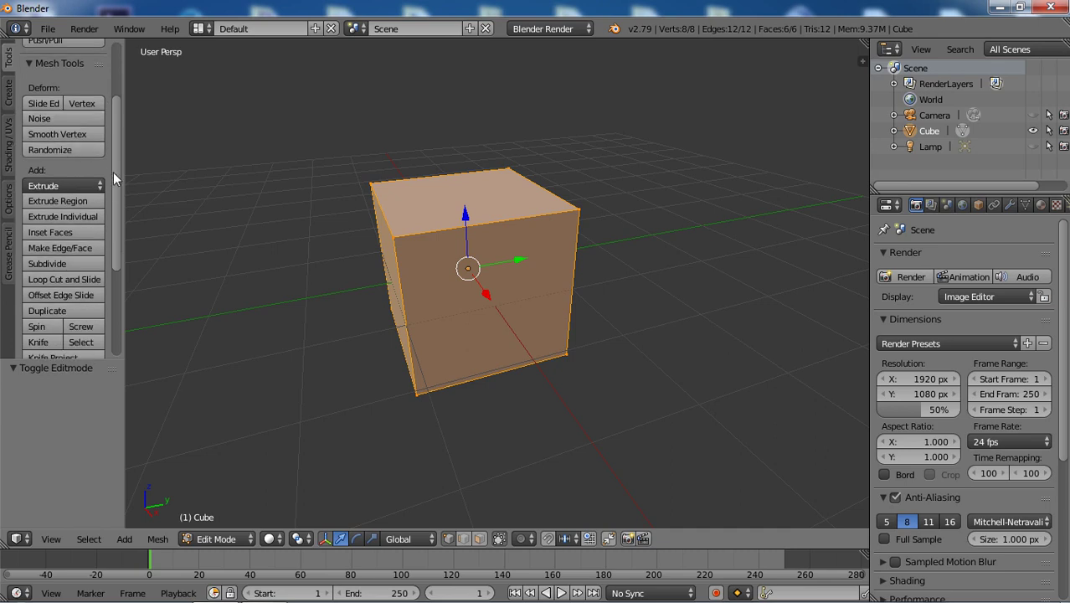
scroll(117, 197, down, 2)
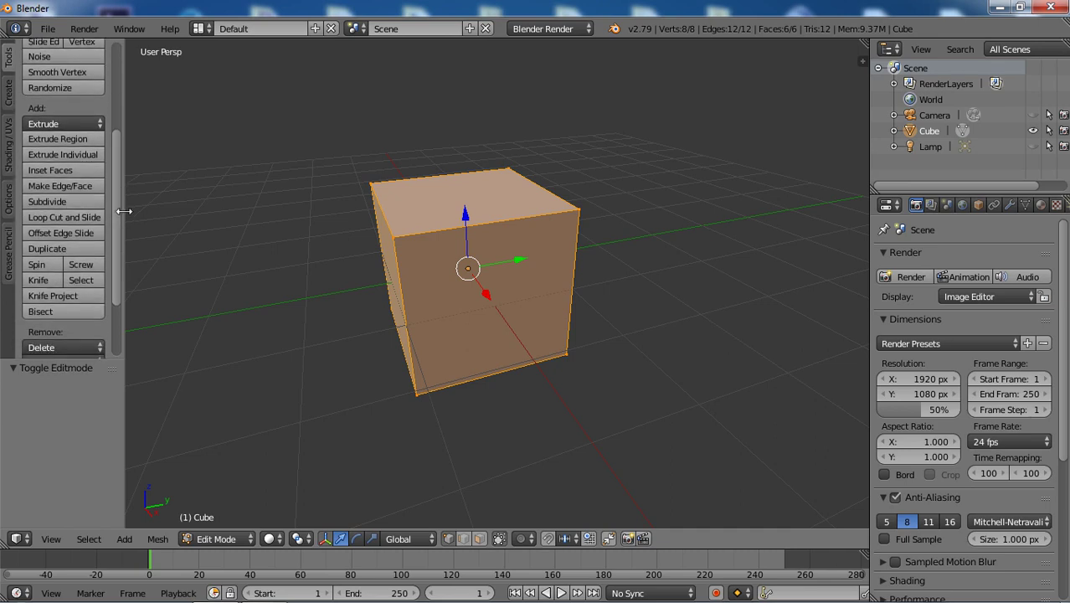
drag(124, 211, 155, 214)
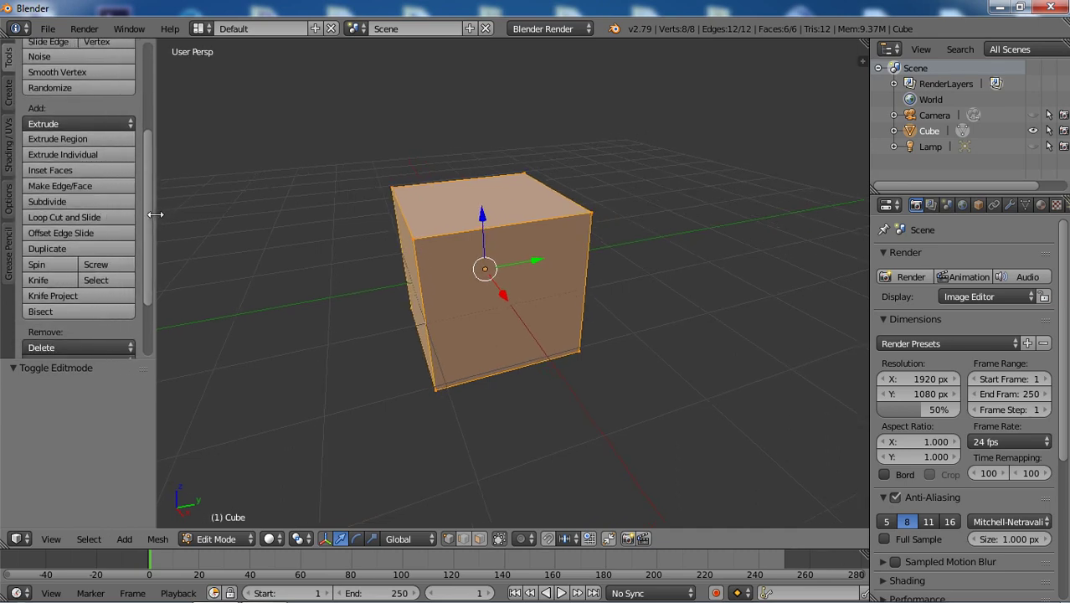
click(92, 200)
scroll(508, 292, up, 1)
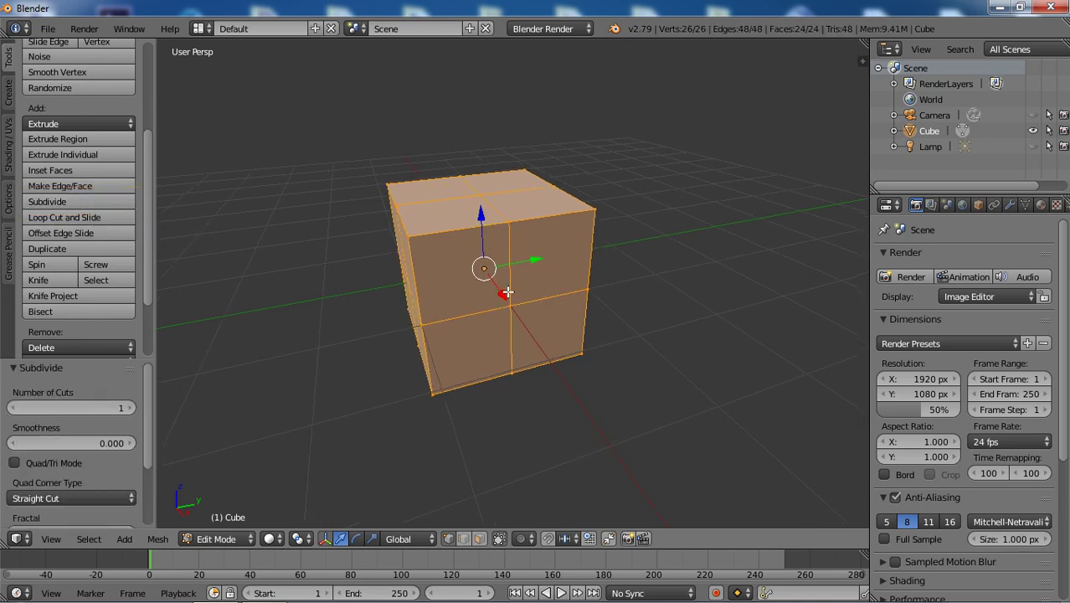
scroll(507, 292, up, 1)
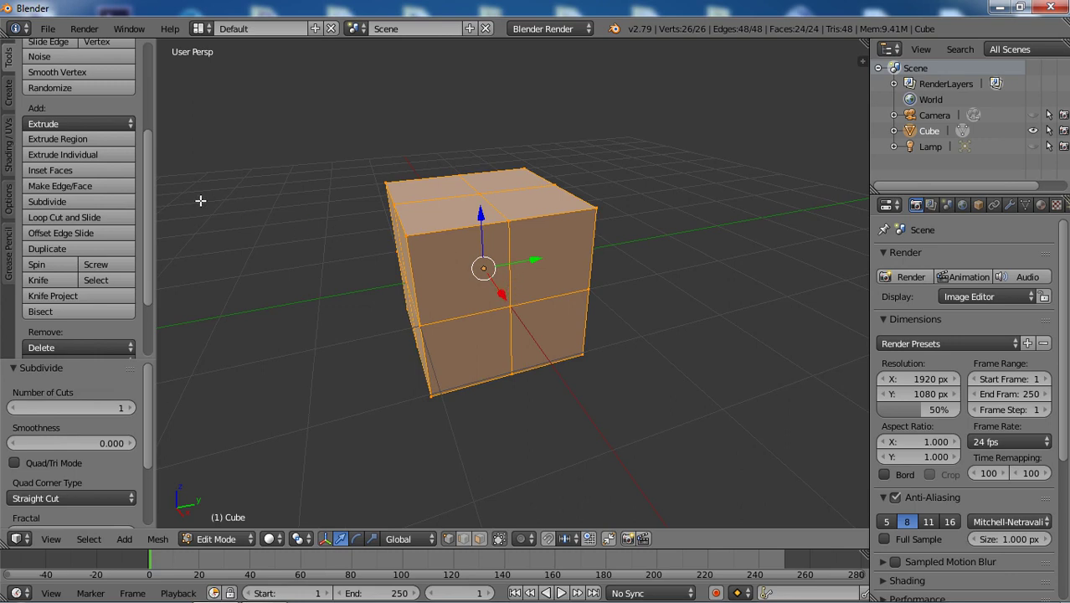
click(99, 202)
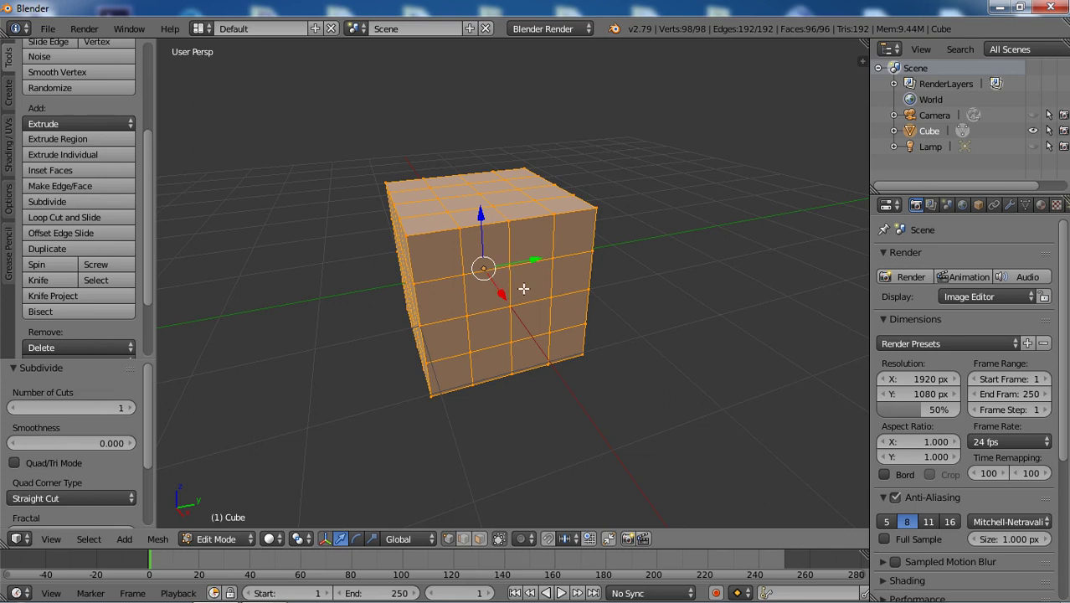
- Frame the subdivided cube with Numpad period and orbit to show its right side
middle_drag(458, 327, 484, 323)
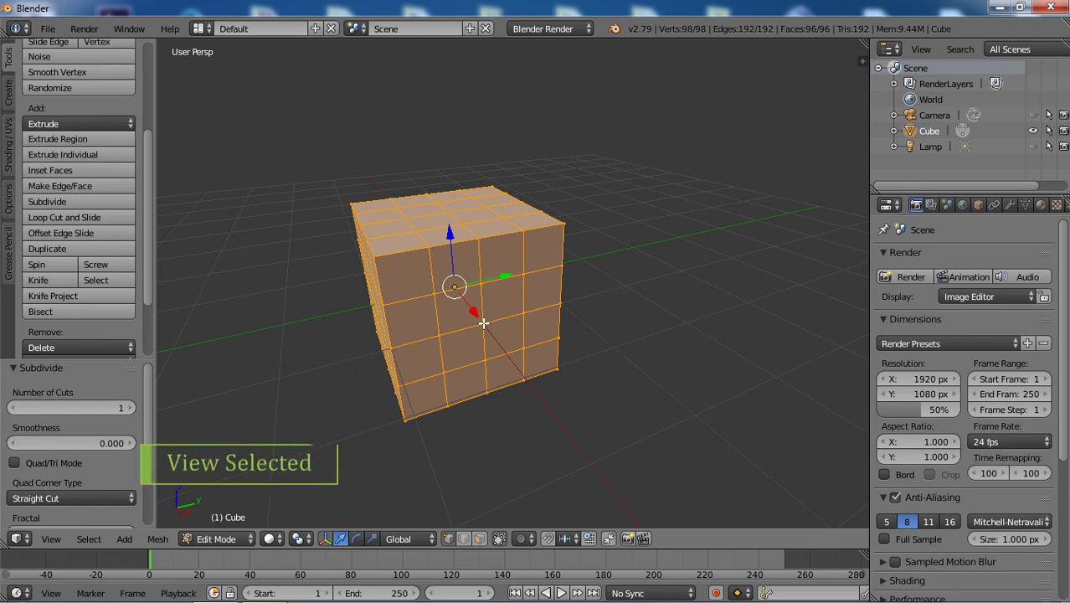
key(KP_Decimal)
scroll(484, 323, down, 4)
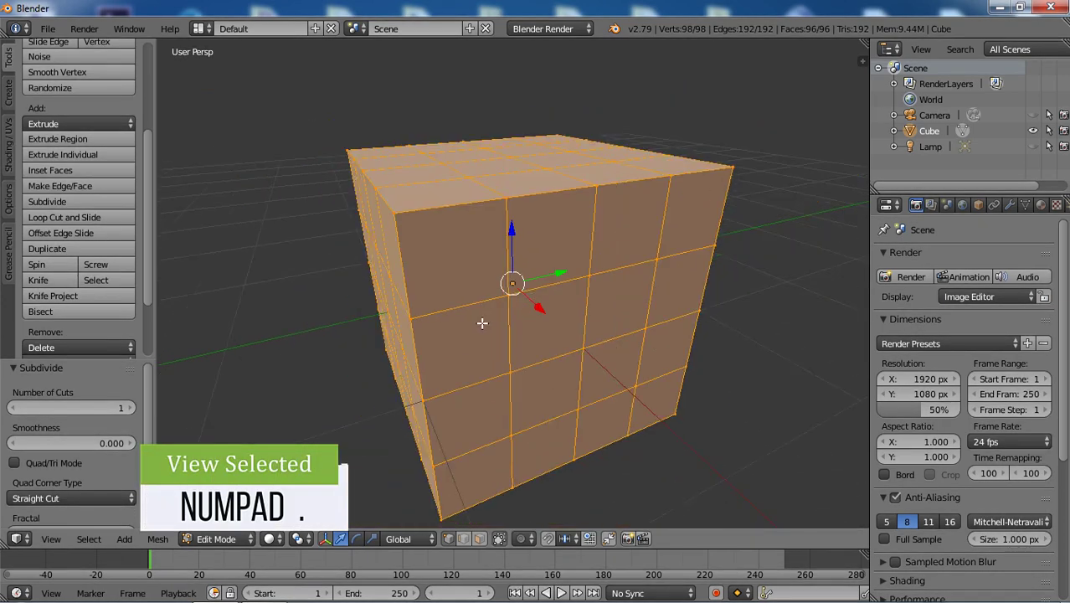
middle_drag(572, 346, 502, 347)
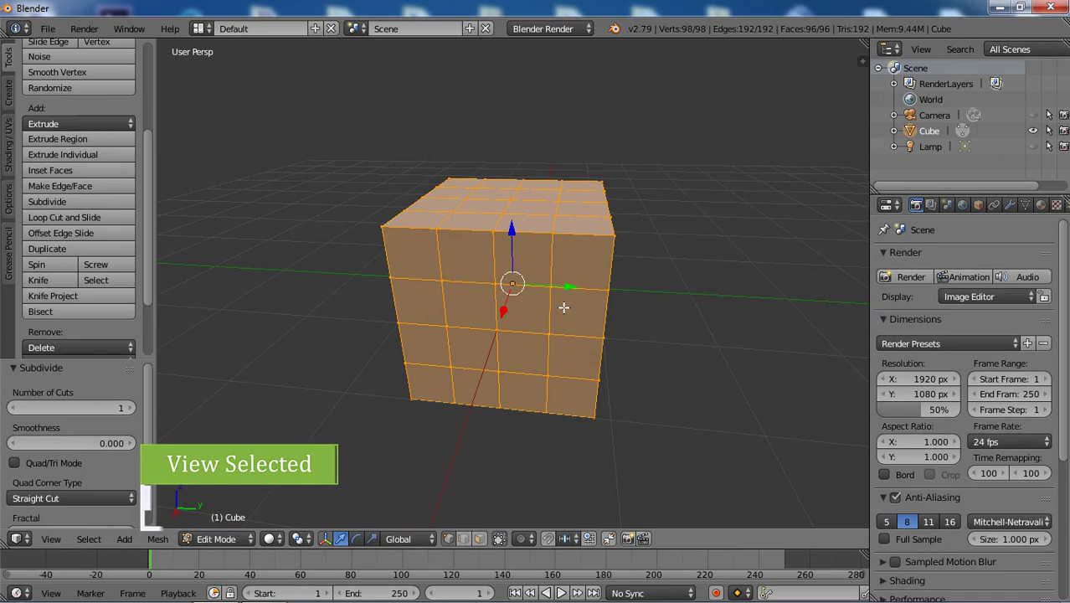
middle_drag(563, 306, 619, 300)
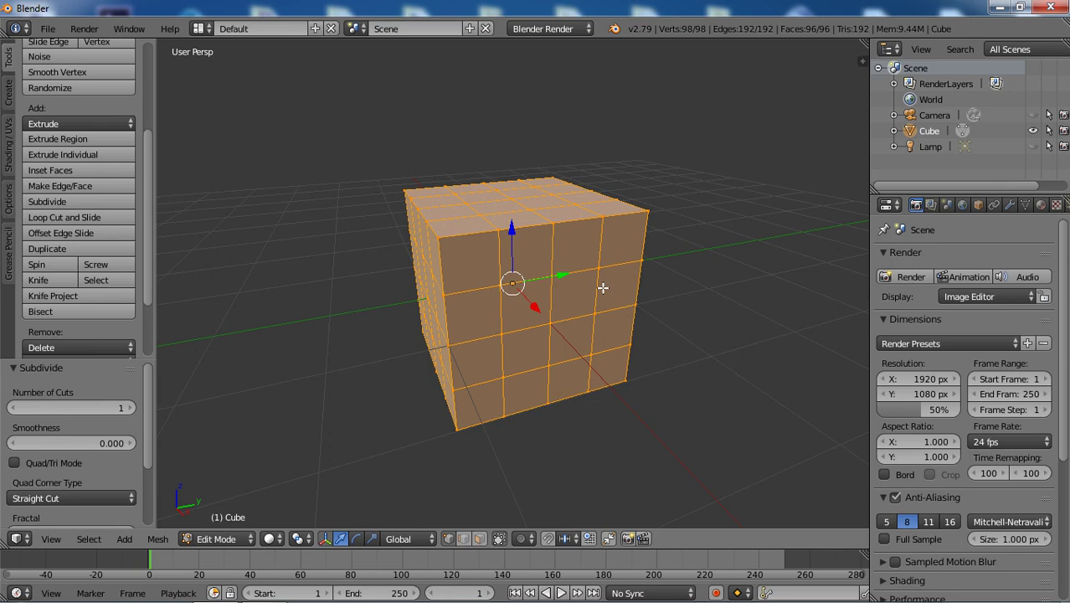
- Deselect all, switch to Face select mode, and select the 2×2 block of central front faces
key(a)
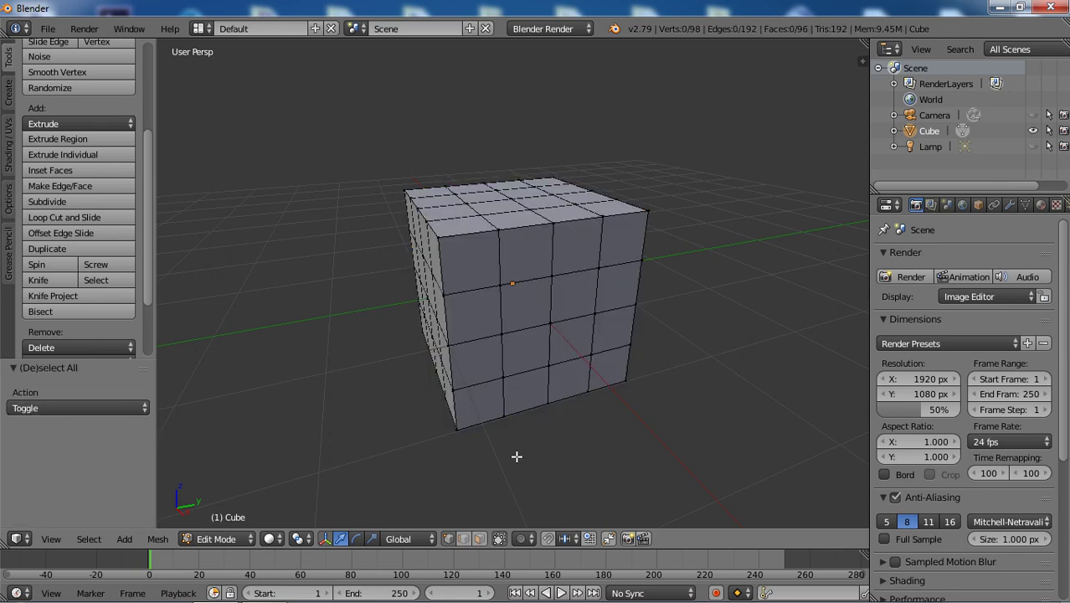
click(480, 539)
scroll(531, 302, up, 4)
scroll(530, 301, down, 3)
right_click(515, 289)
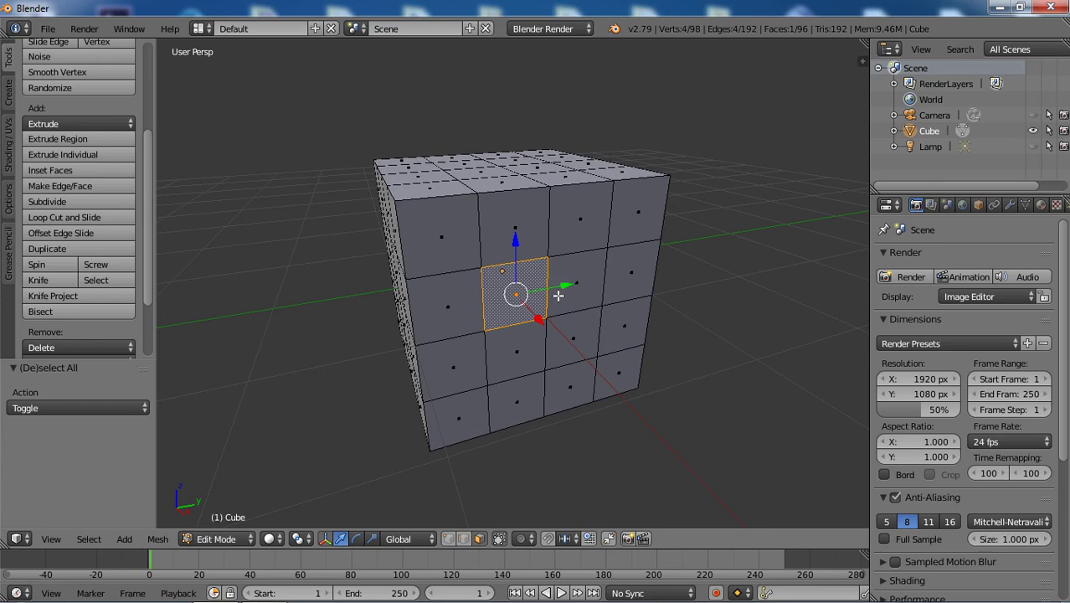
shift+right_click(560, 292)
shift+right_click(566, 341)
shift+right_click(515, 349)
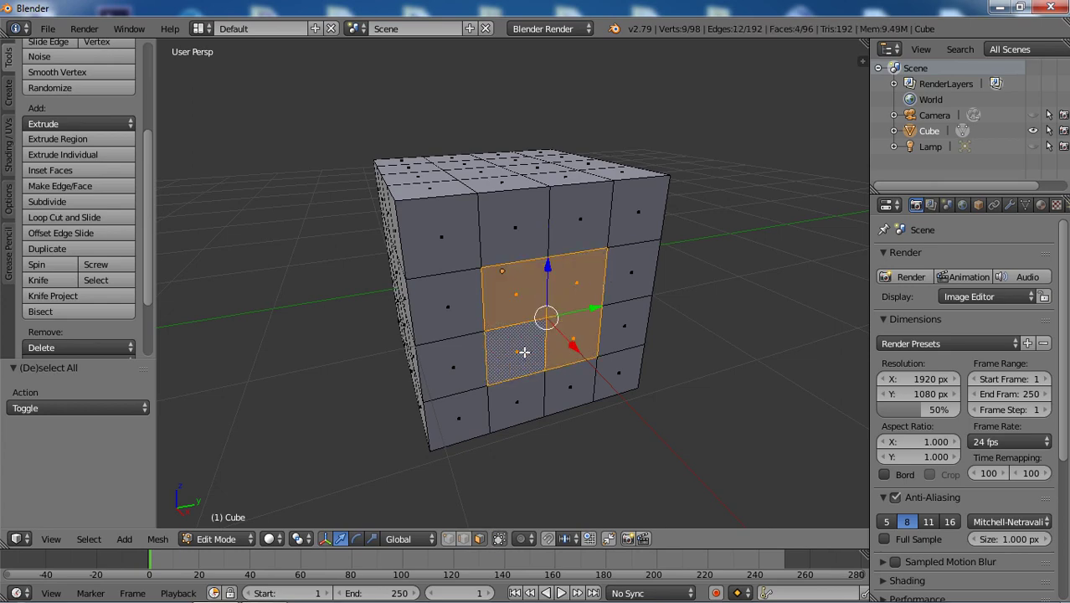
middle_drag(520, 353, 258, 311)
scroll(526, 301, up, 3)
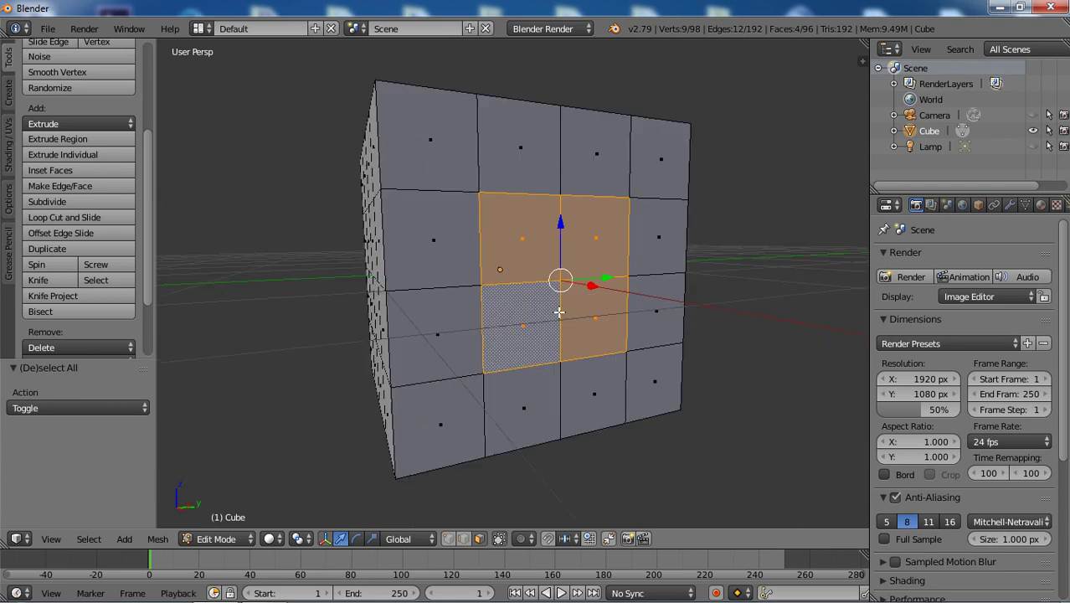
scroll(558, 312, down, 3)
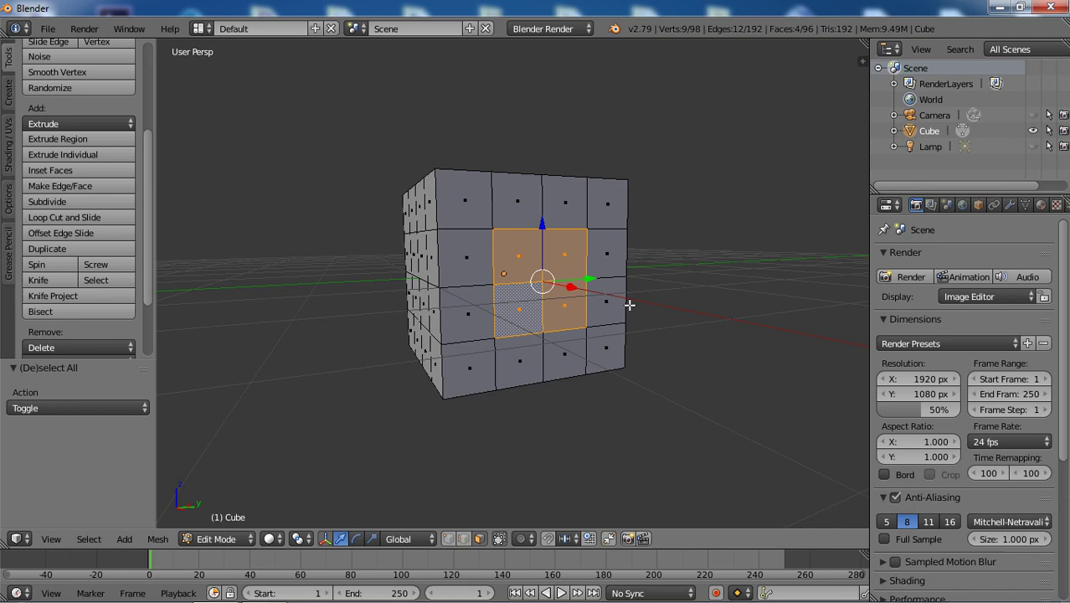
scroll(95, 107, up, 2)
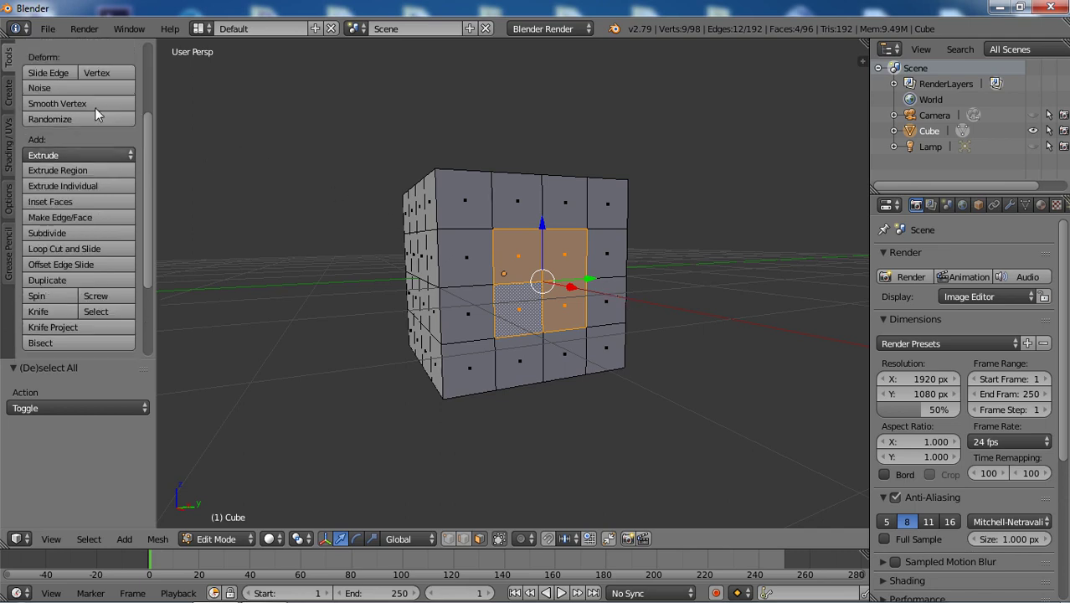
scroll(150, 142, down, 2)
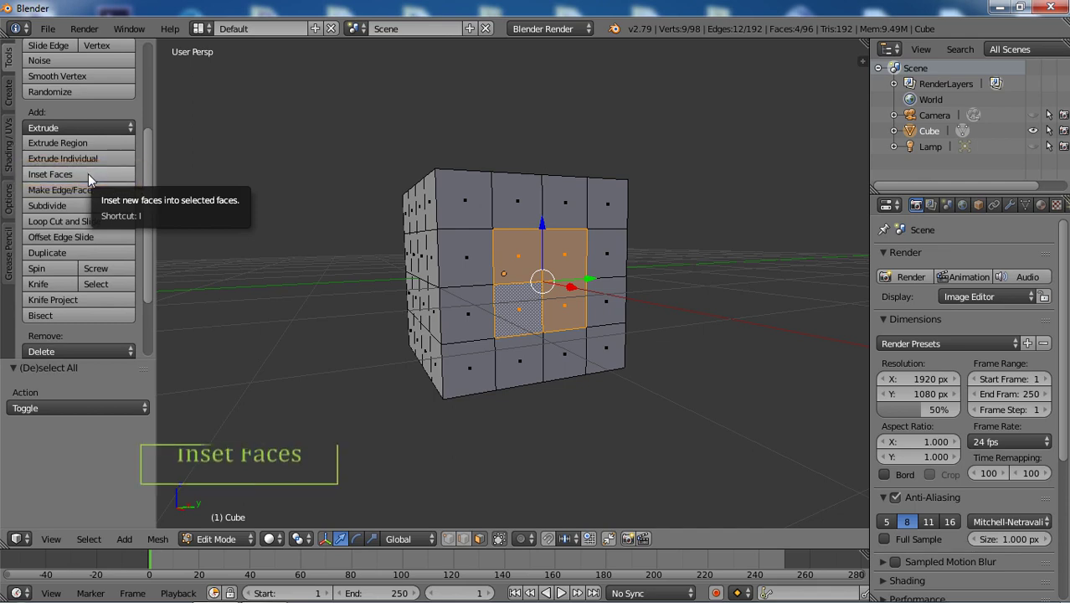
- Inset the four front faces, undoing a 0.1861 attempt and redoing it at thickness 0.1443
middle_drag(453, 238, 465, 241)
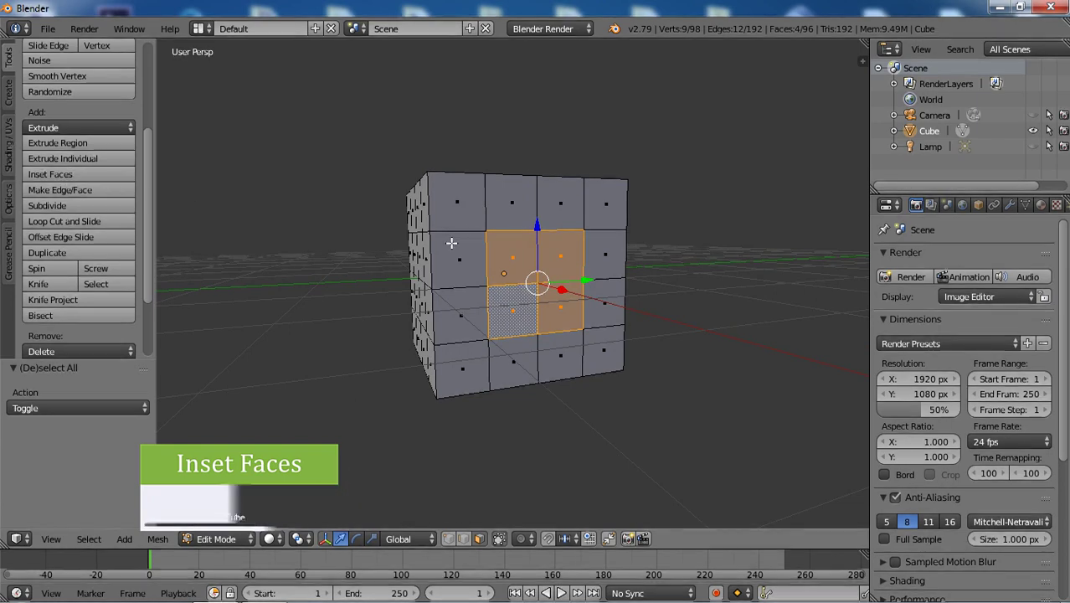
key(i)
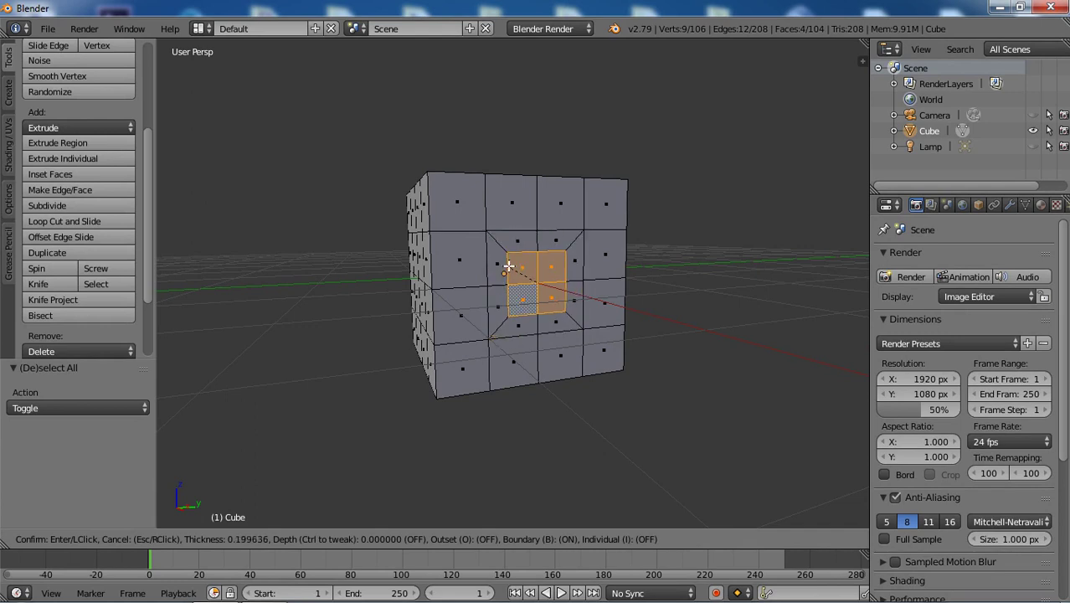
click(509, 263)
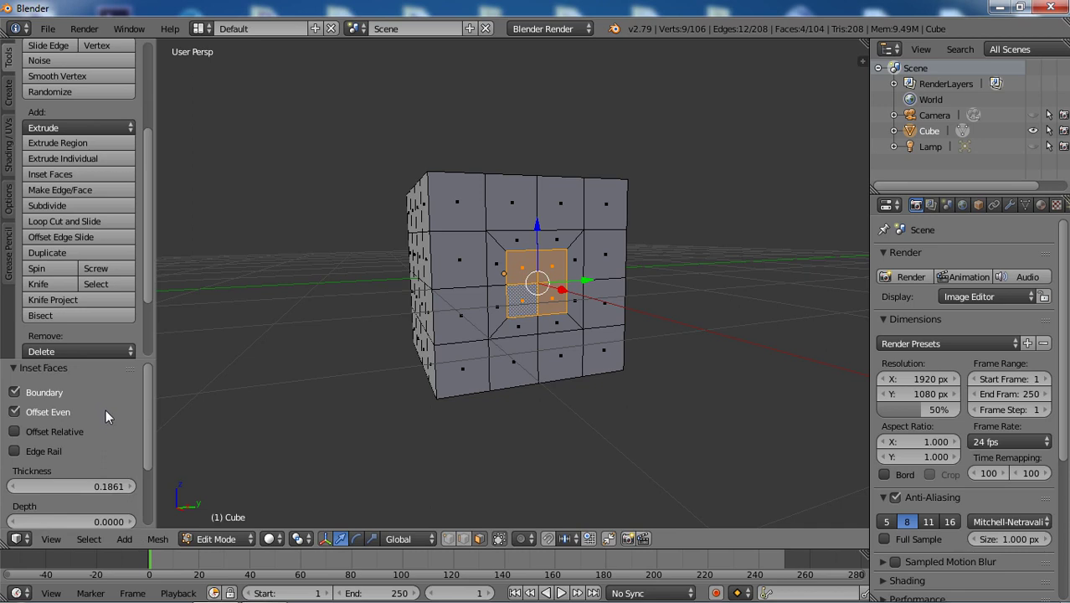
scroll(106, 413, down, 1)
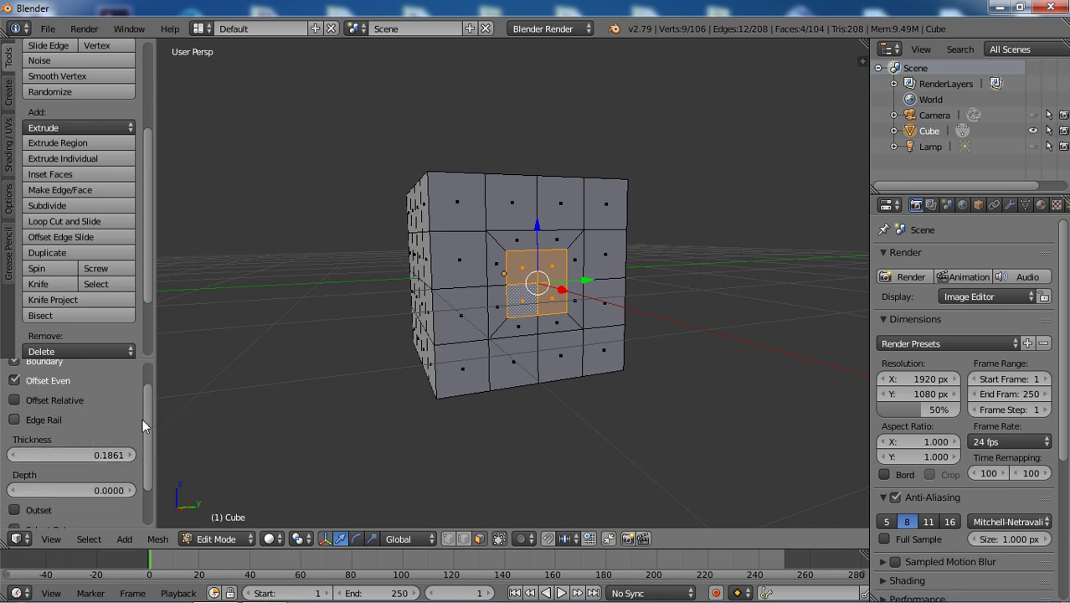
scroll(147, 390, up, 1)
scroll(126, 393, down, 1)
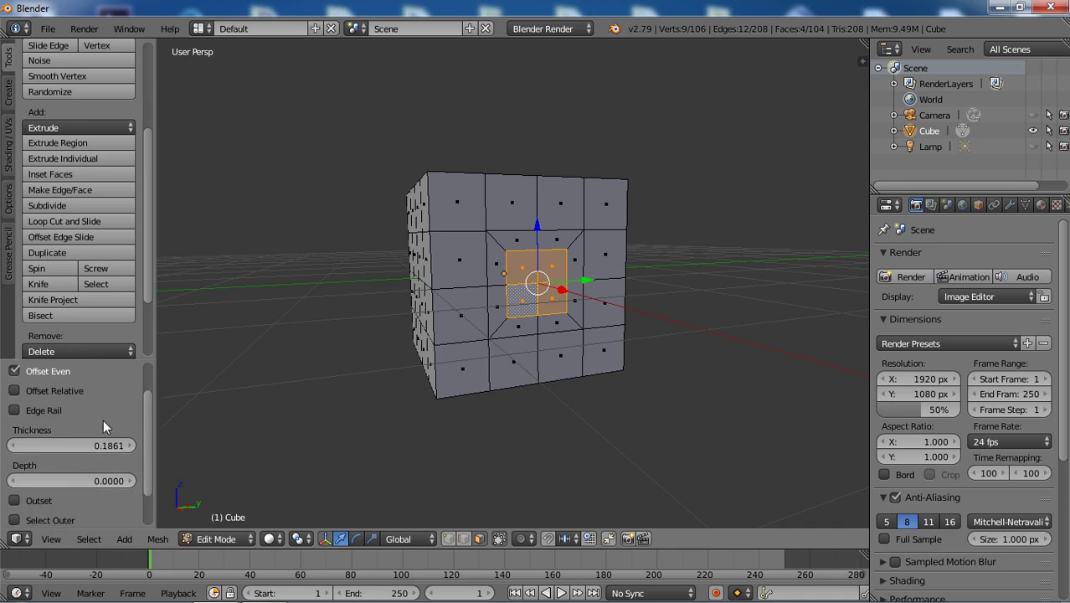
key(ctrl+z)
key(ctrl+z)
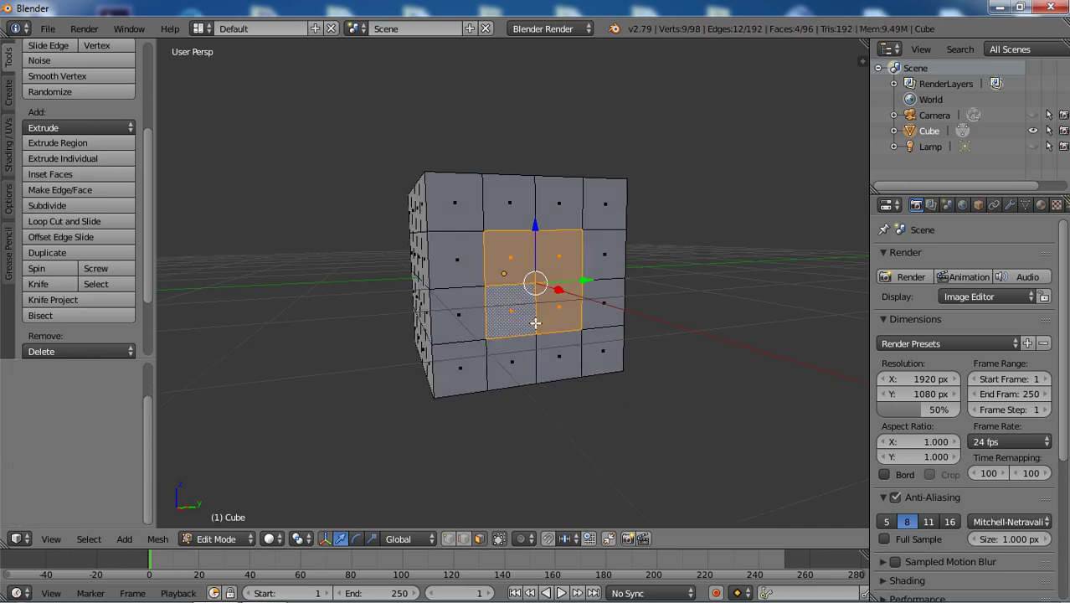
scroll(521, 319, up, 3)
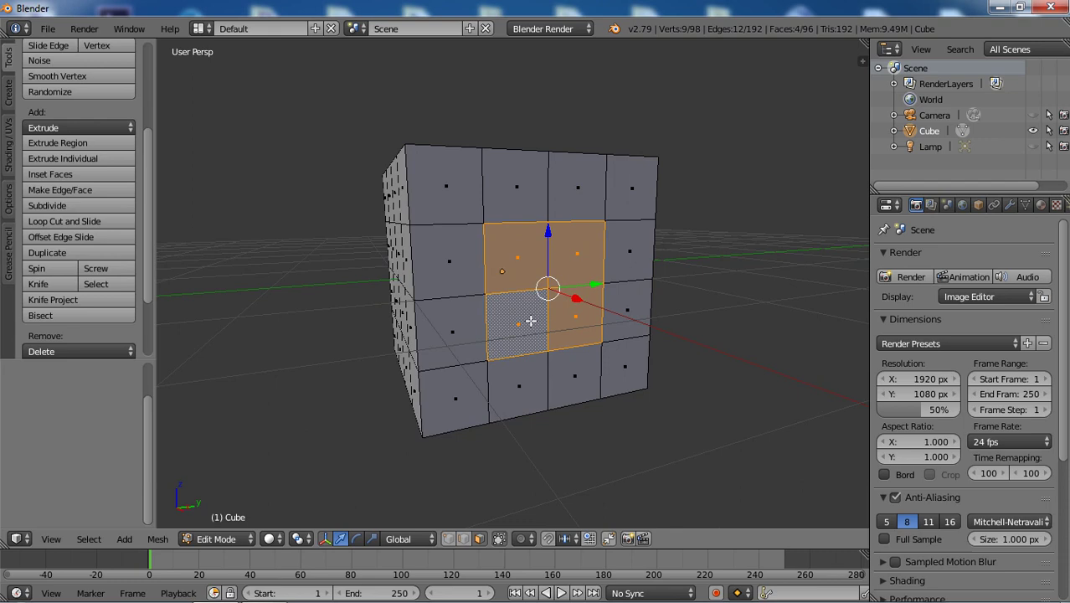
middle_drag(528, 318, 518, 286)
key(i)
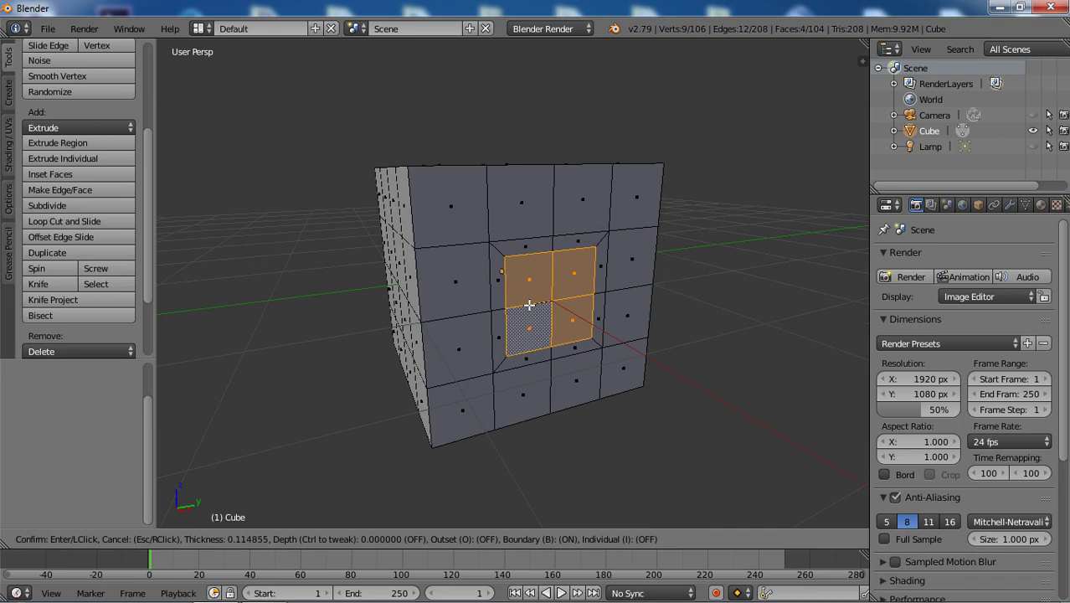
click(533, 306)
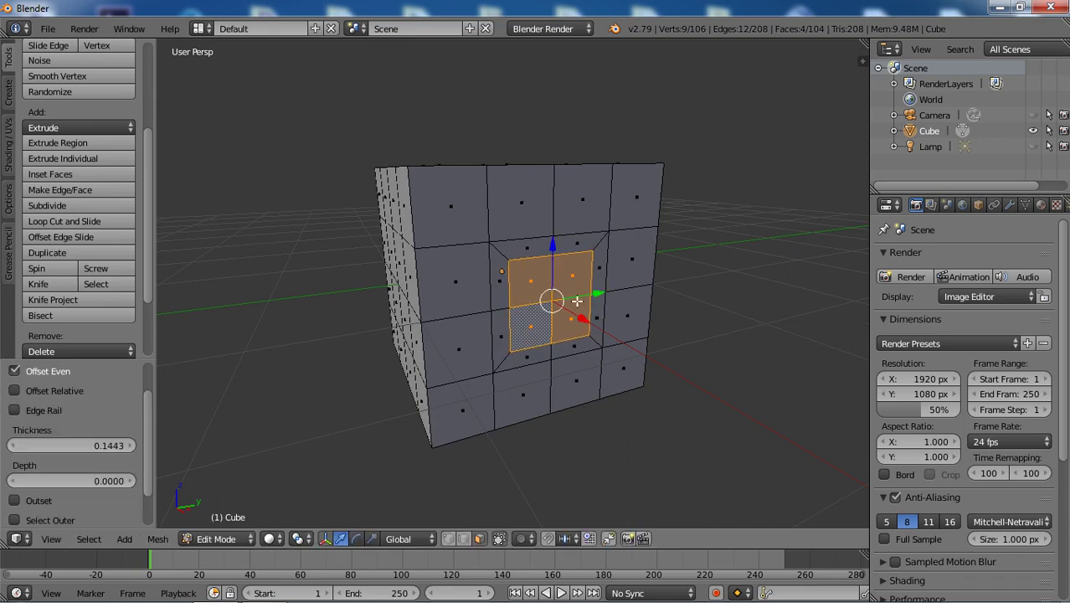
mouse_move(619, 337)
middle_down()
mouse_move(552, 329)
mouse_move(604, 325)
middle_up()
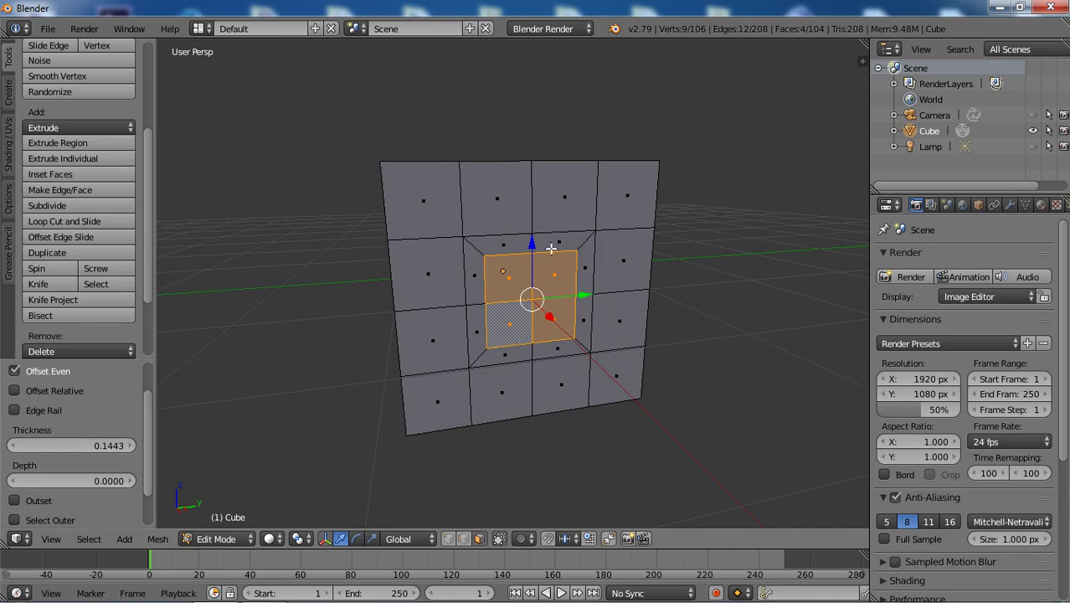
- Expand the LoopTools panel in the Tools shelf to reveal Bridge, Circle, Relax and the other tools
middle_drag(548, 276, 569, 248)
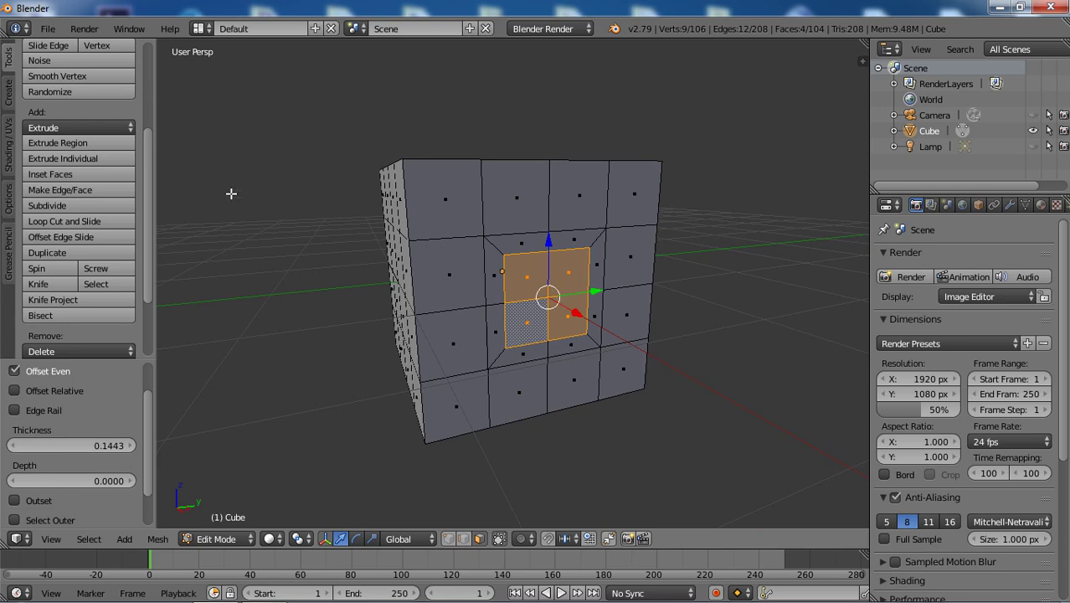
scroll(116, 125, up, 6)
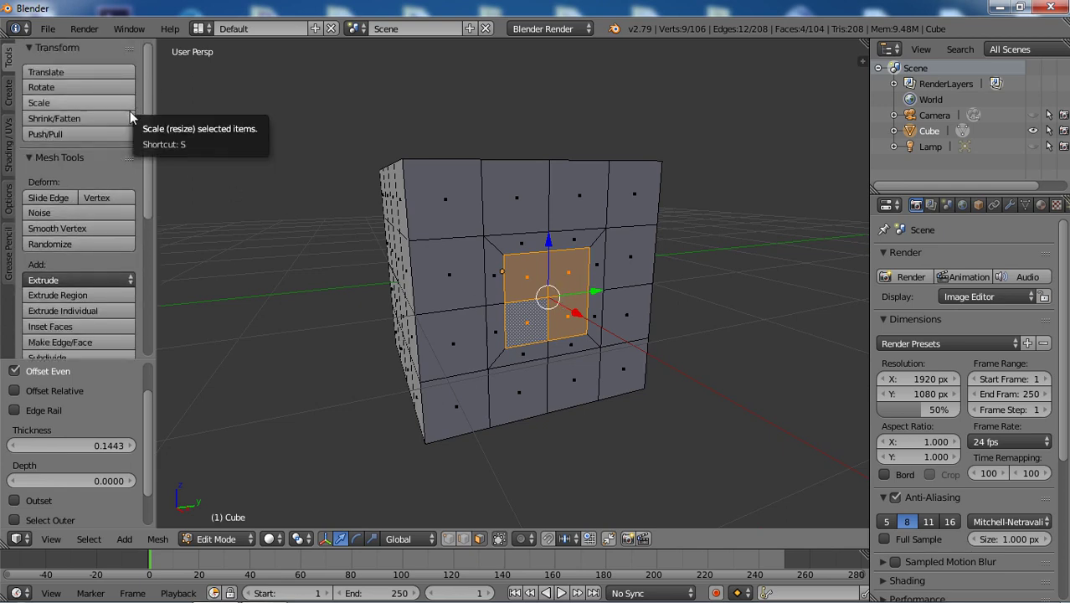
scroll(132, 114, down, 3)
scroll(148, 159, down, 8)
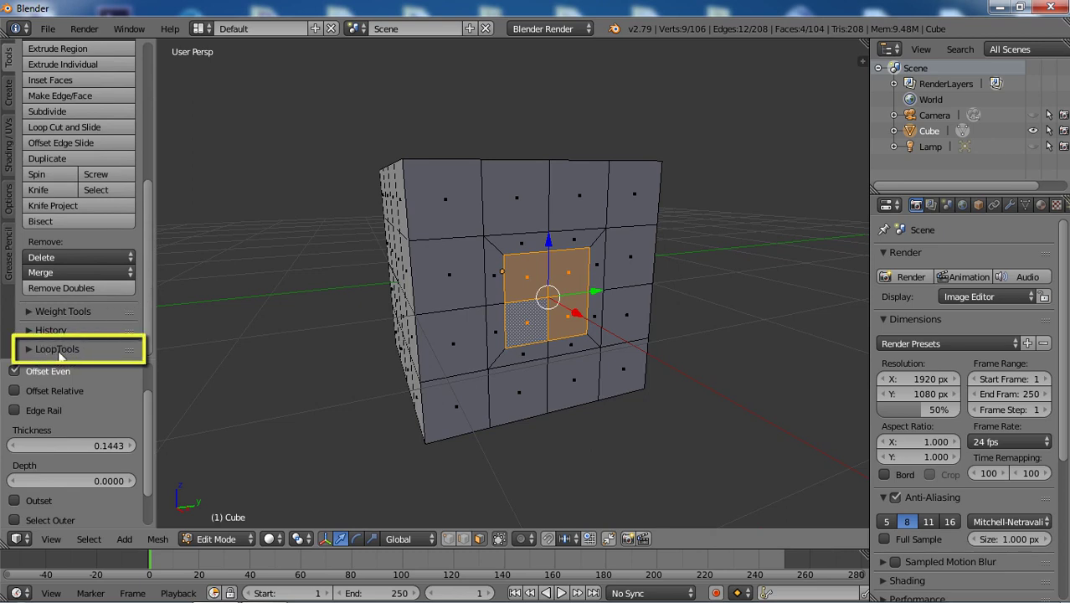
click(51, 350)
scroll(70, 309, down, 4)
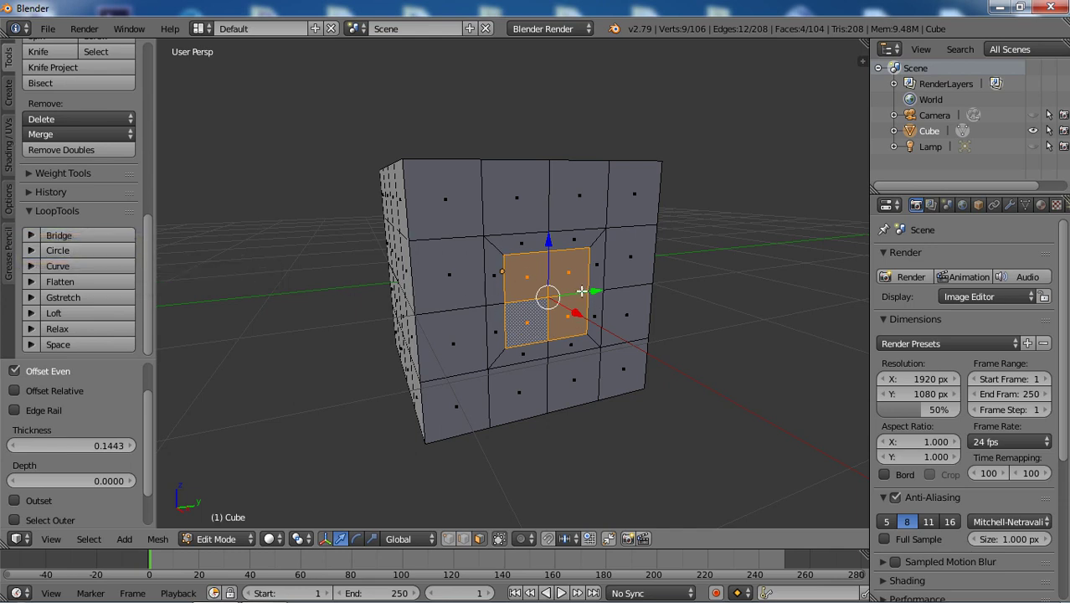
middle_drag(581, 291, 554, 295)
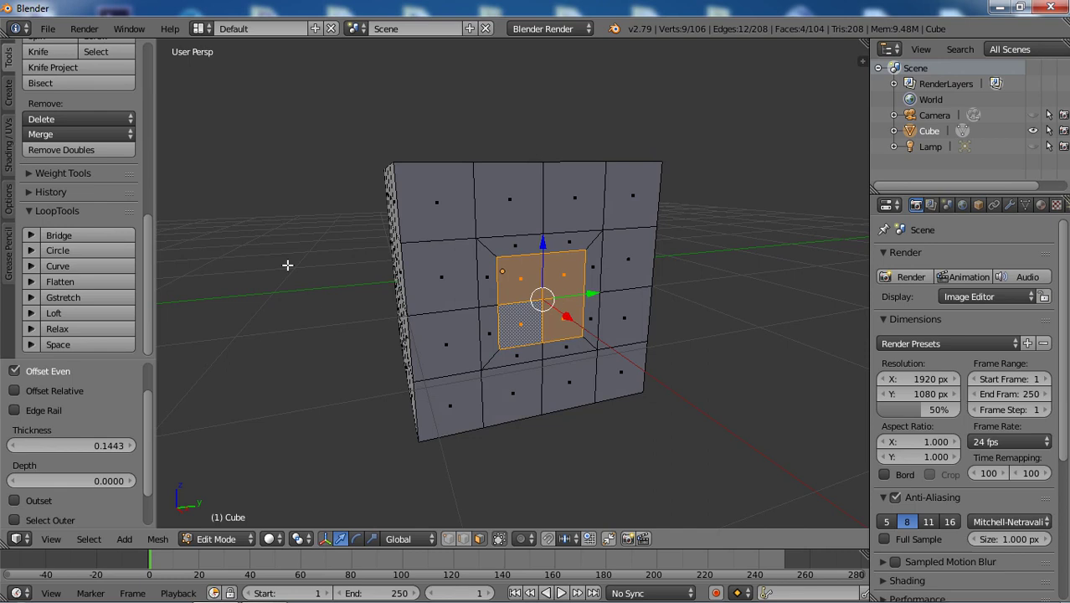
- Apply LoopTools Circle to the inset face block and orbit to inspect the circular outline
click(110, 252)
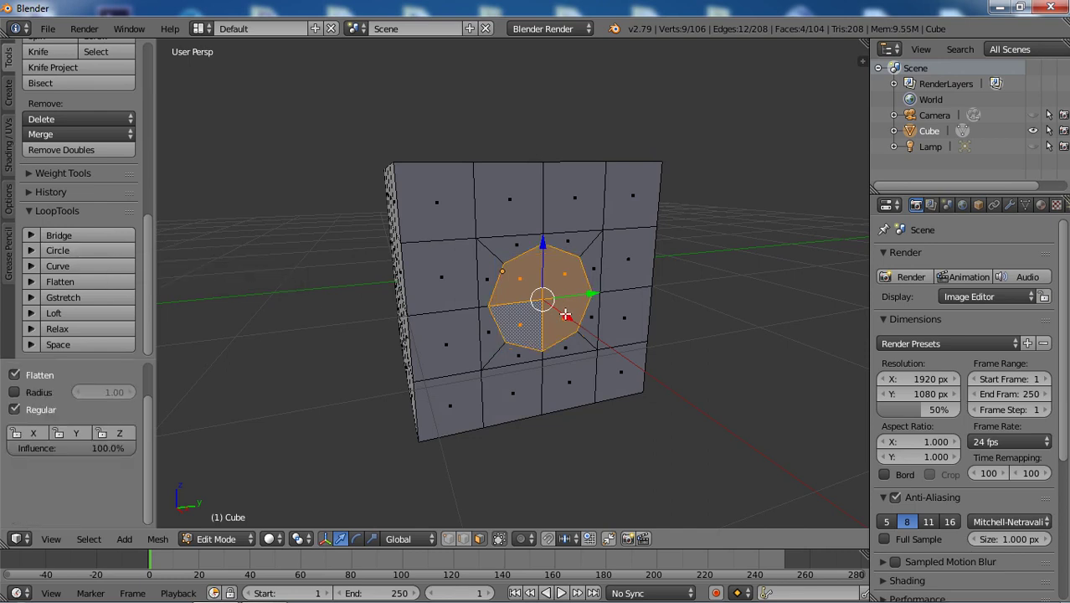
scroll(568, 311, up, 3)
scroll(568, 311, down, 2)
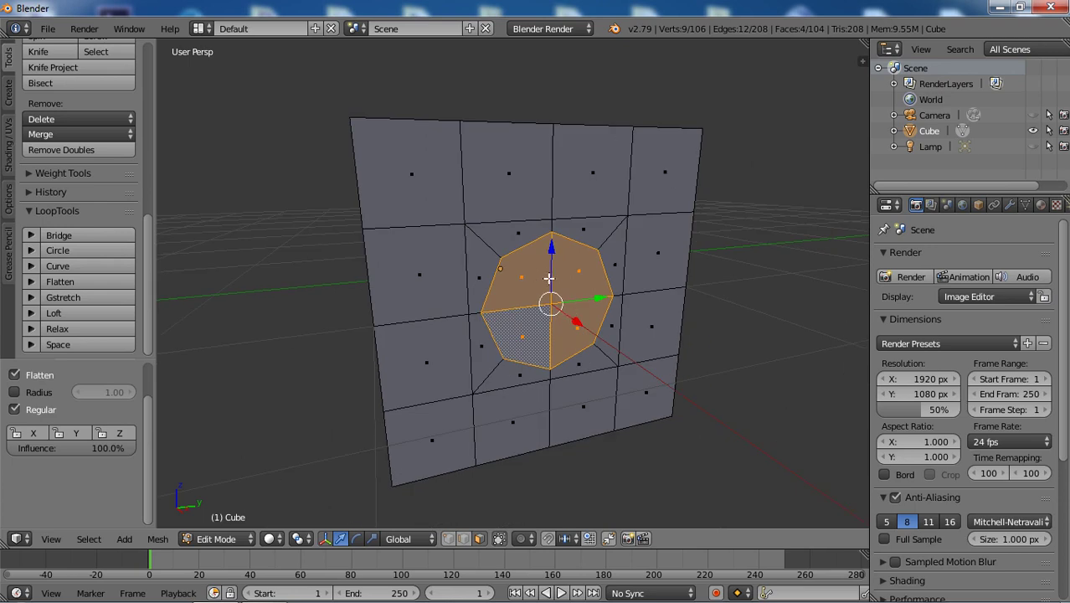
middle_drag(569, 299, 574, 303)
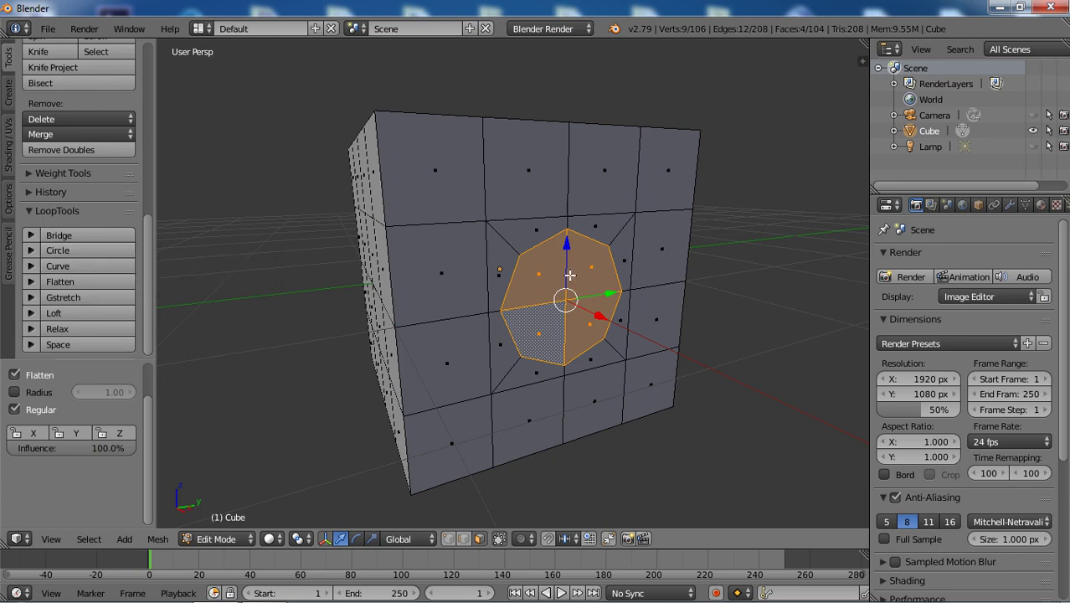
scroll(580, 297, down, 2)
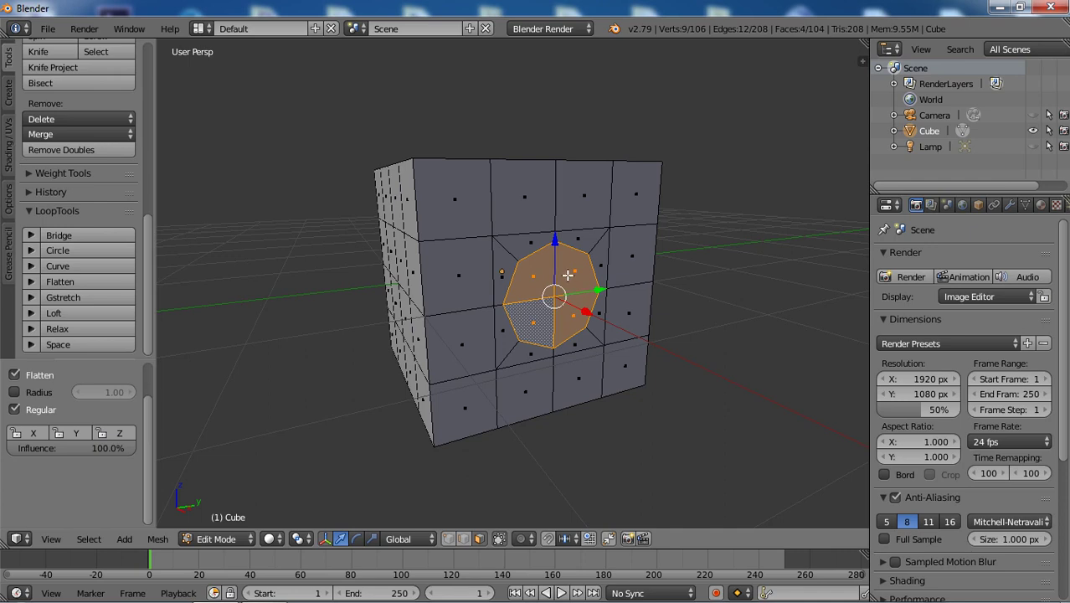
middle_drag(568, 275, 563, 287)
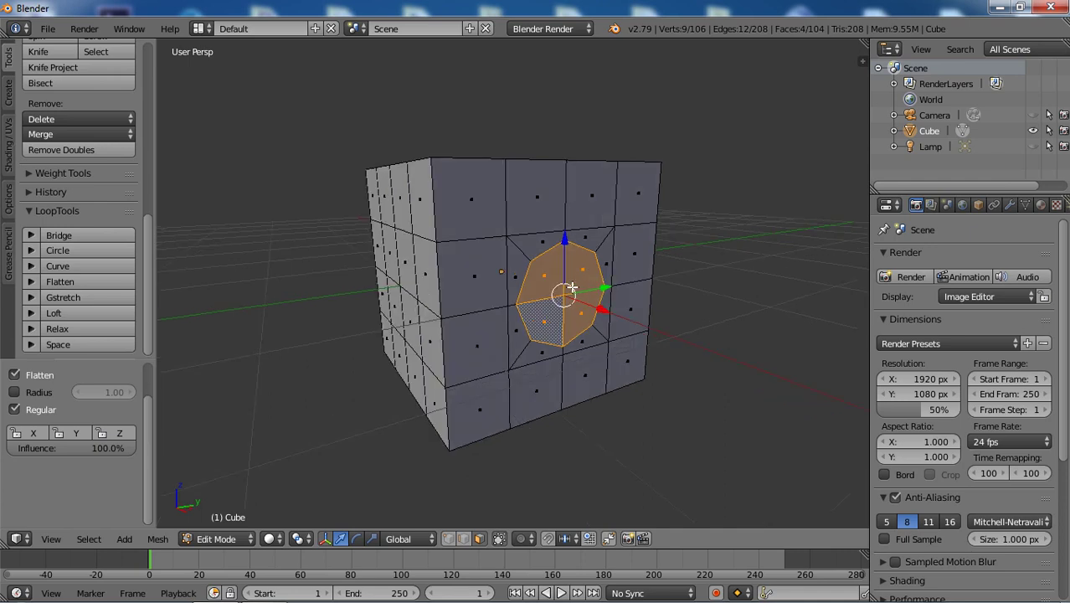
scroll(571, 276, up, 1)
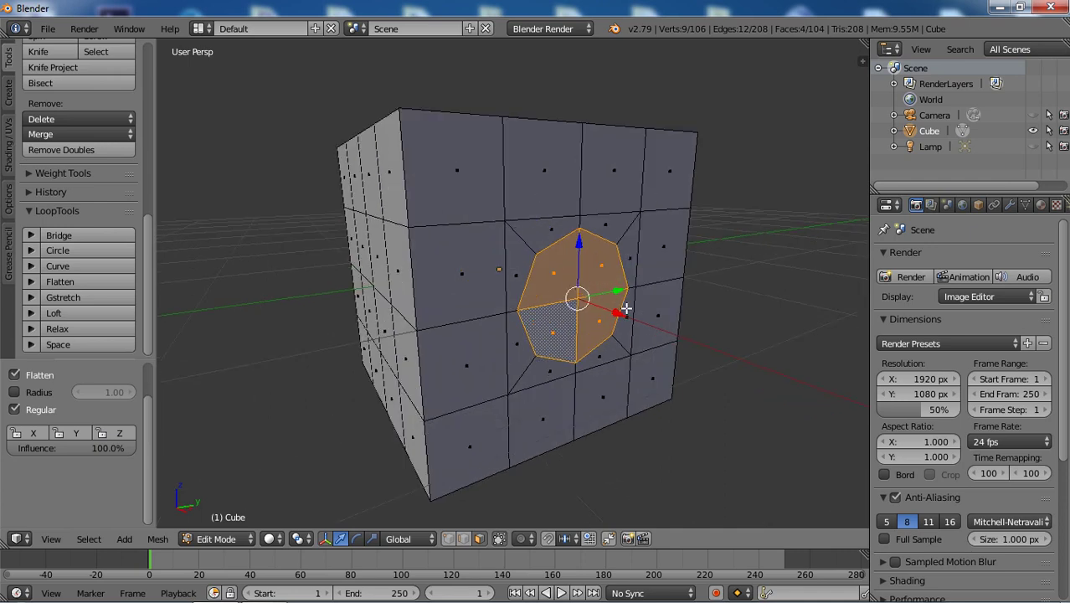
middle_drag(626, 309, 602, 298)
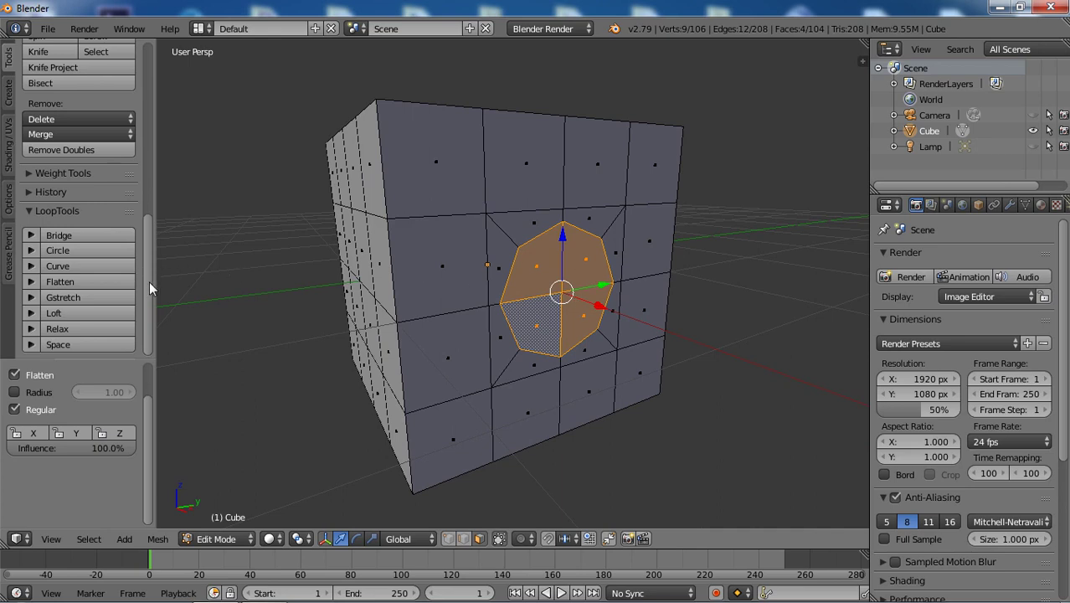
drag(149, 280, 149, 137)
scroll(129, 122, up, 2)
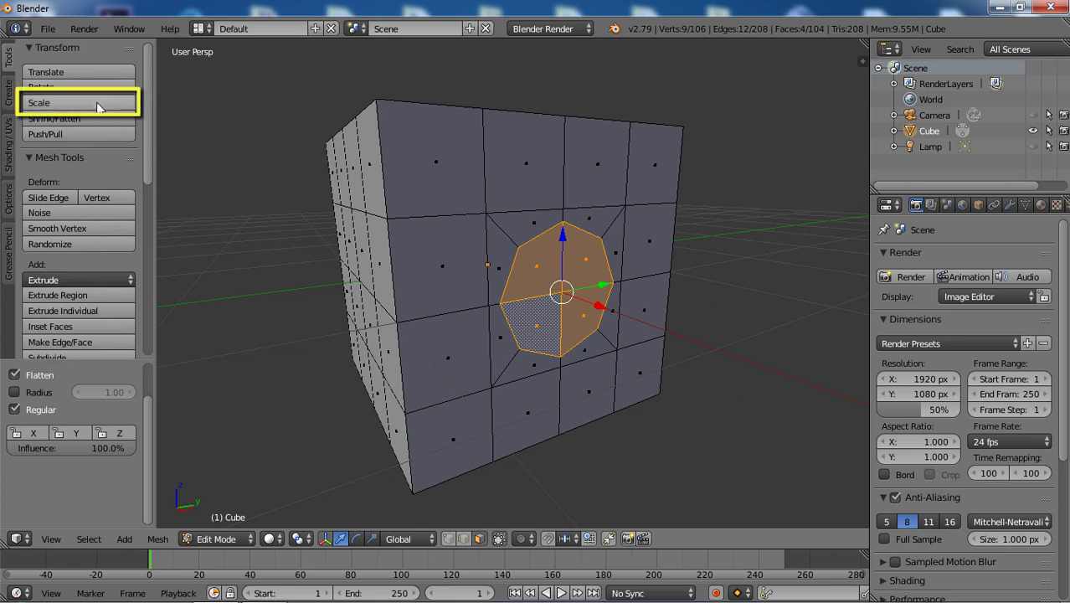
click(99, 108)
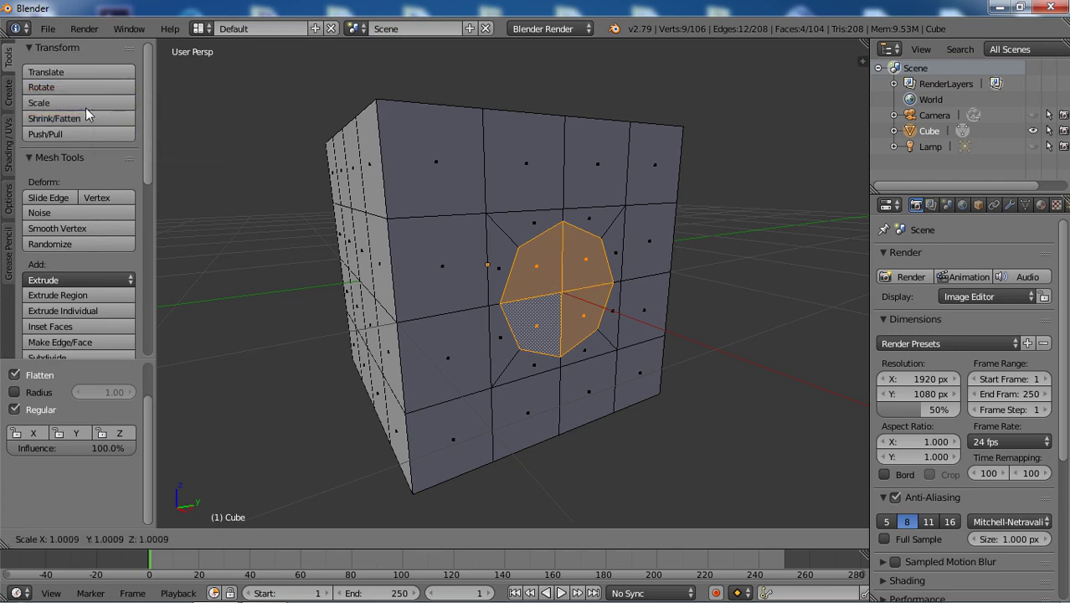
click(149, 132)
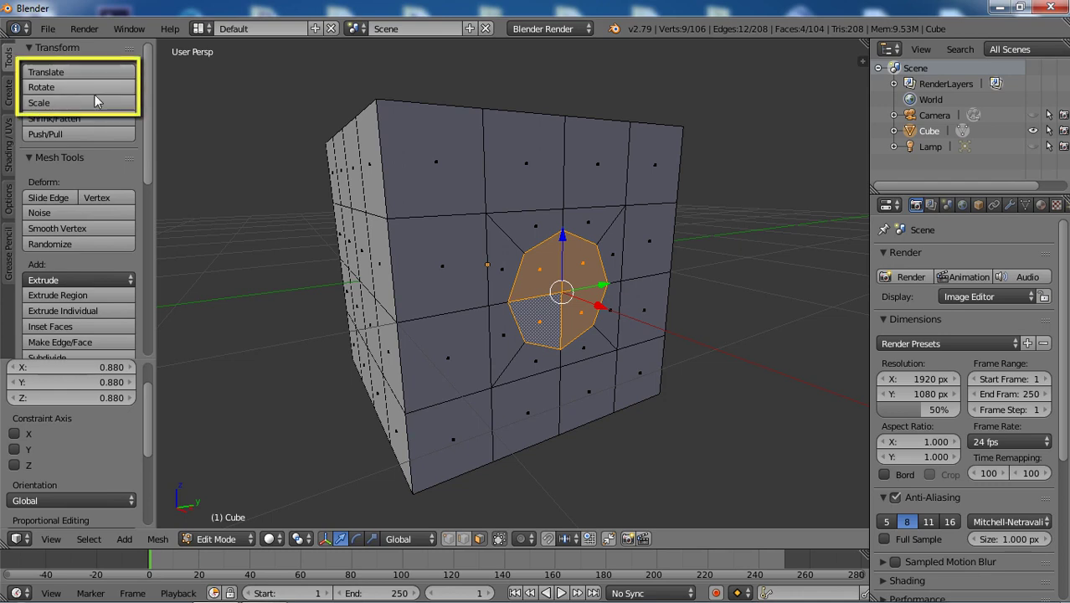
click(94, 72)
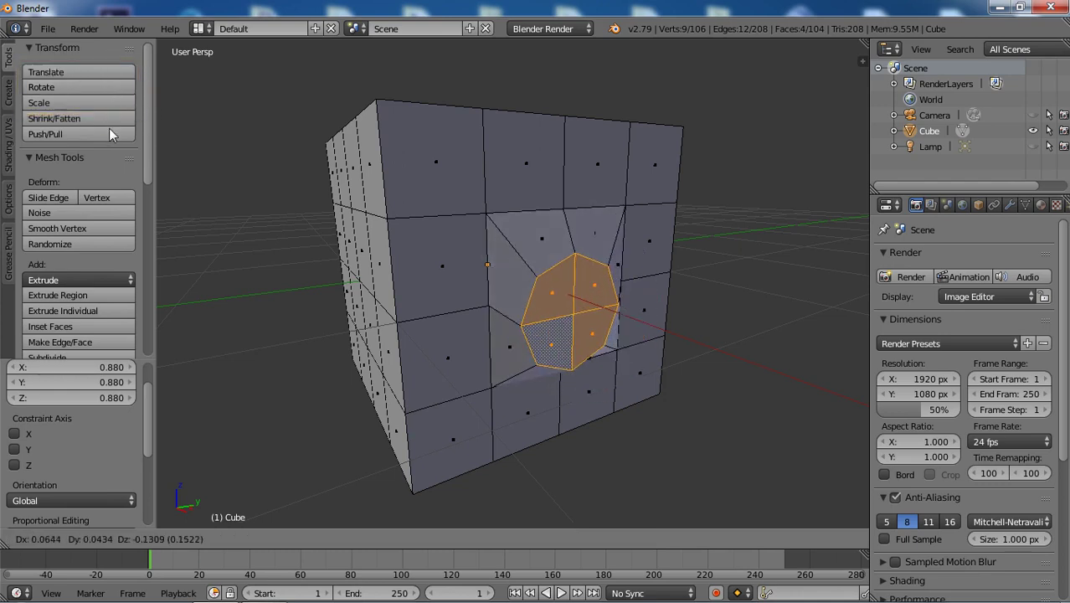
click(66, 86)
click(66, 86)
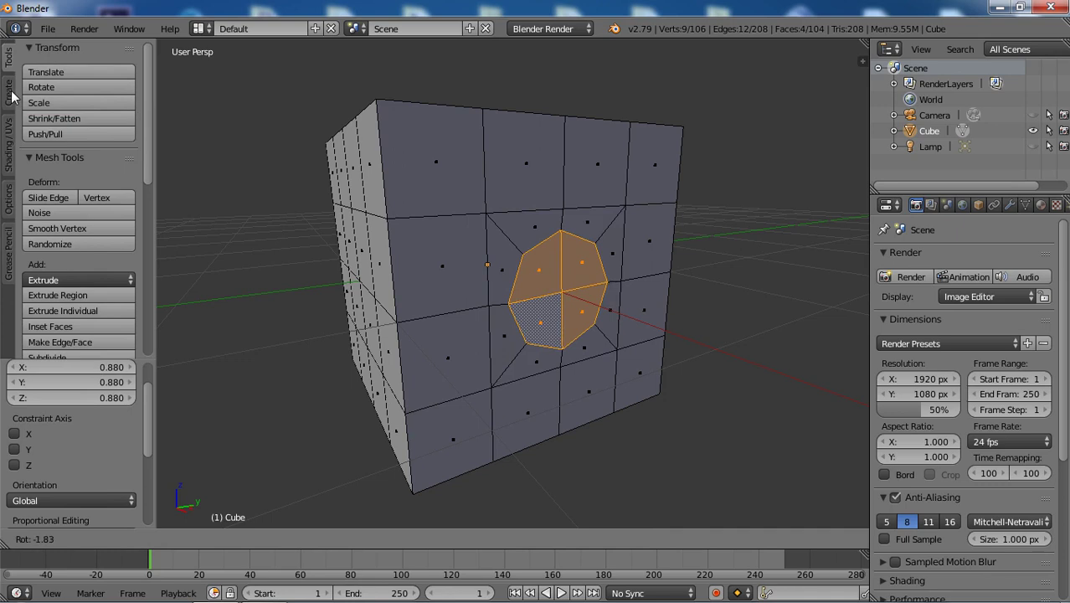
click(76, 106)
click(76, 103)
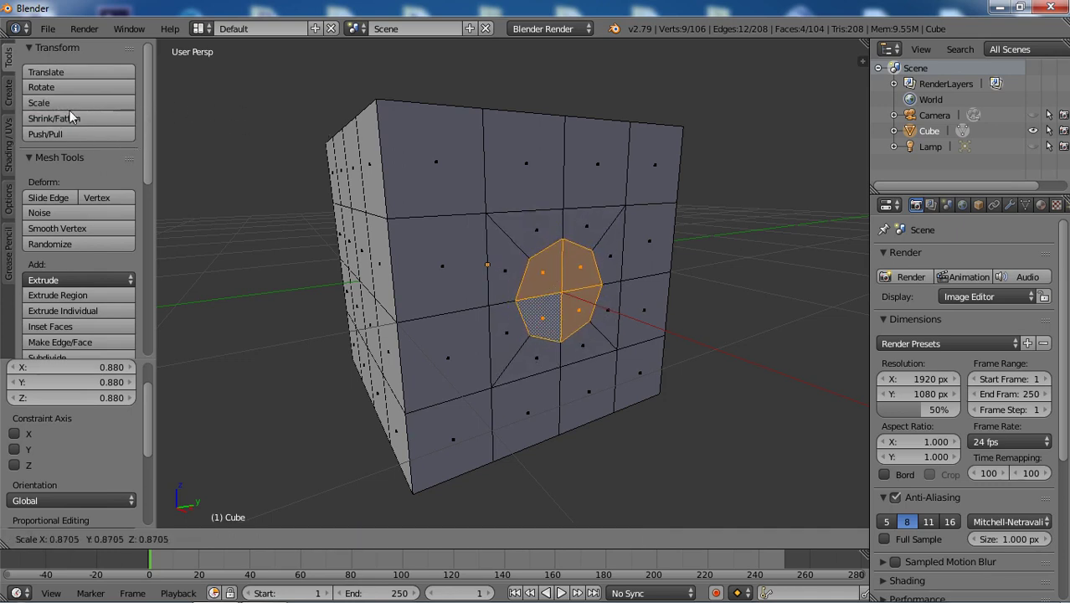
right_click(115, 110)
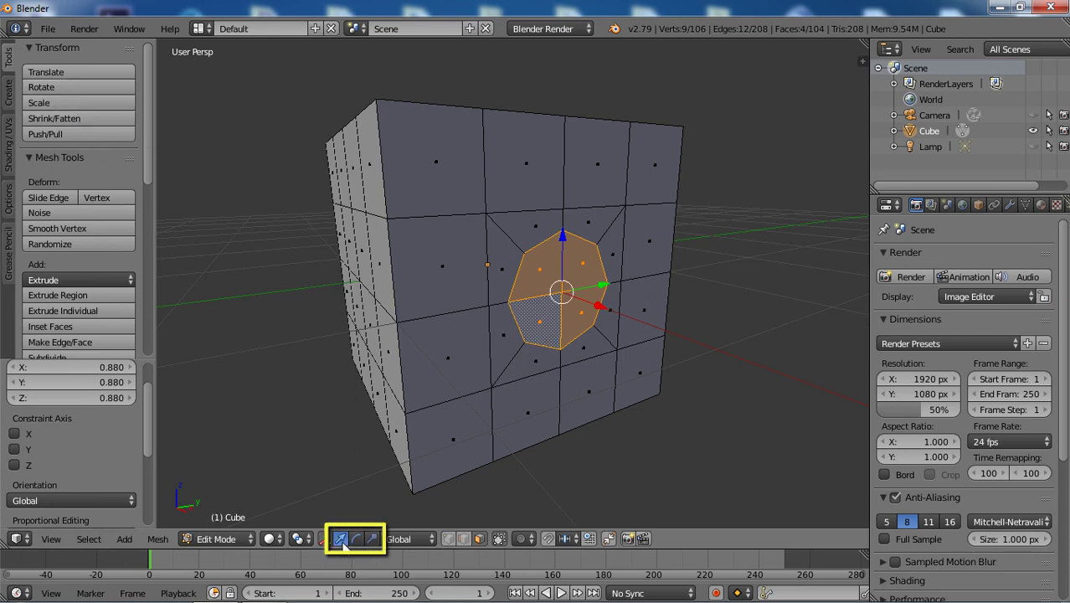
click(371, 538)
click(342, 540)
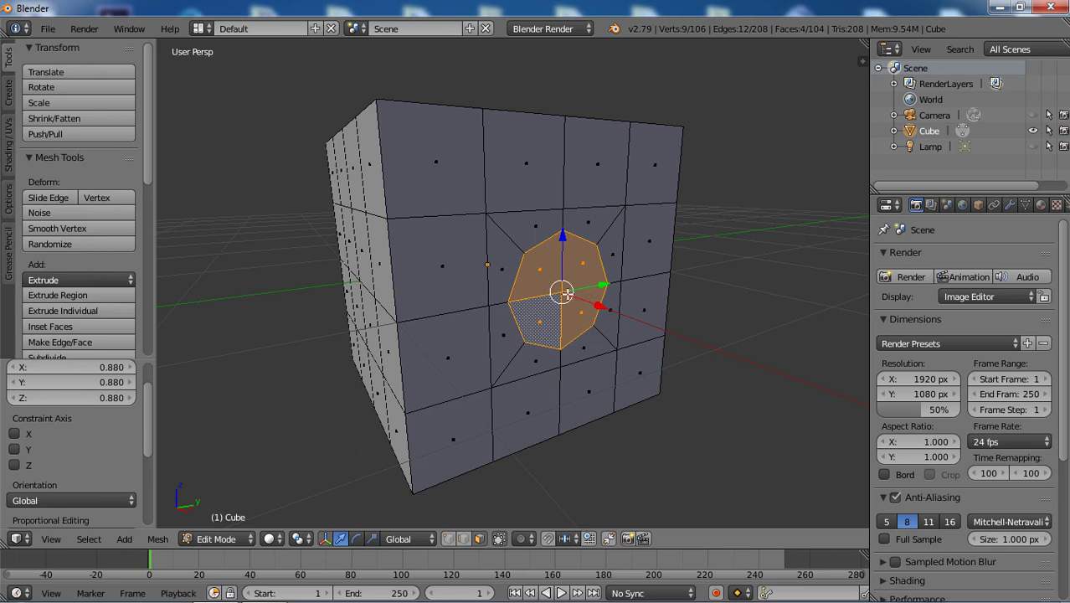
middle_drag(577, 287, 479, 231)
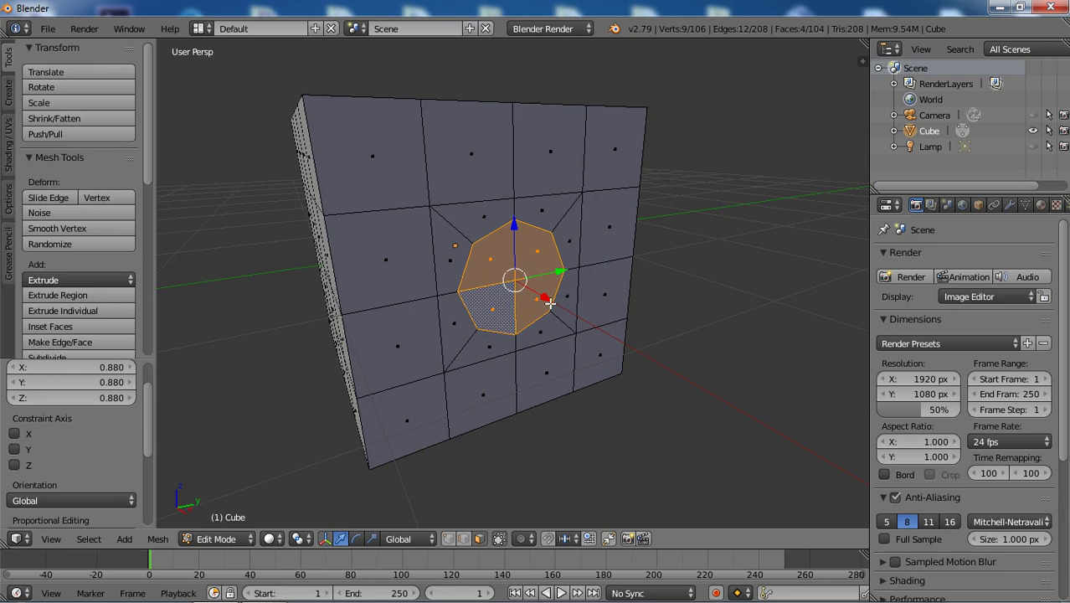
middle_drag(530, 279, 477, 241)
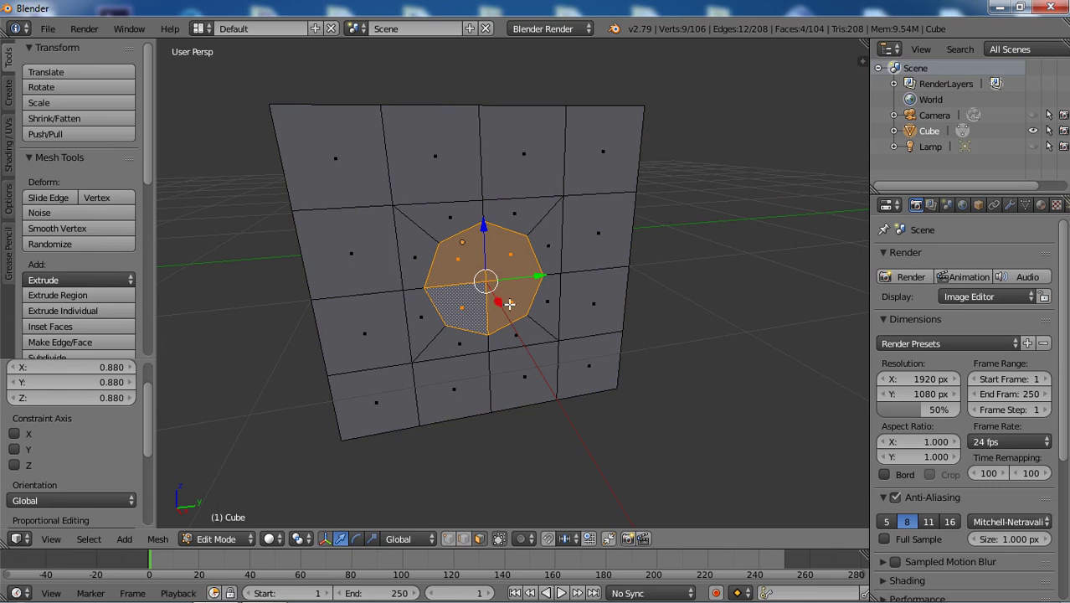
middle_drag(509, 304, 482, 249)
middle_drag(494, 291, 507, 307)
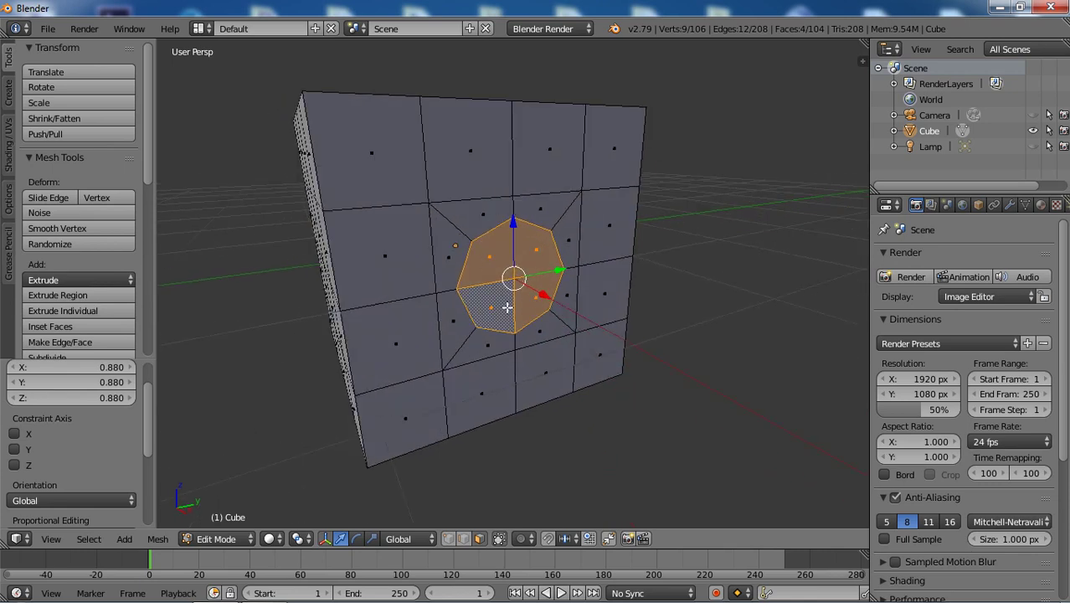
middle_drag(524, 259, 536, 289)
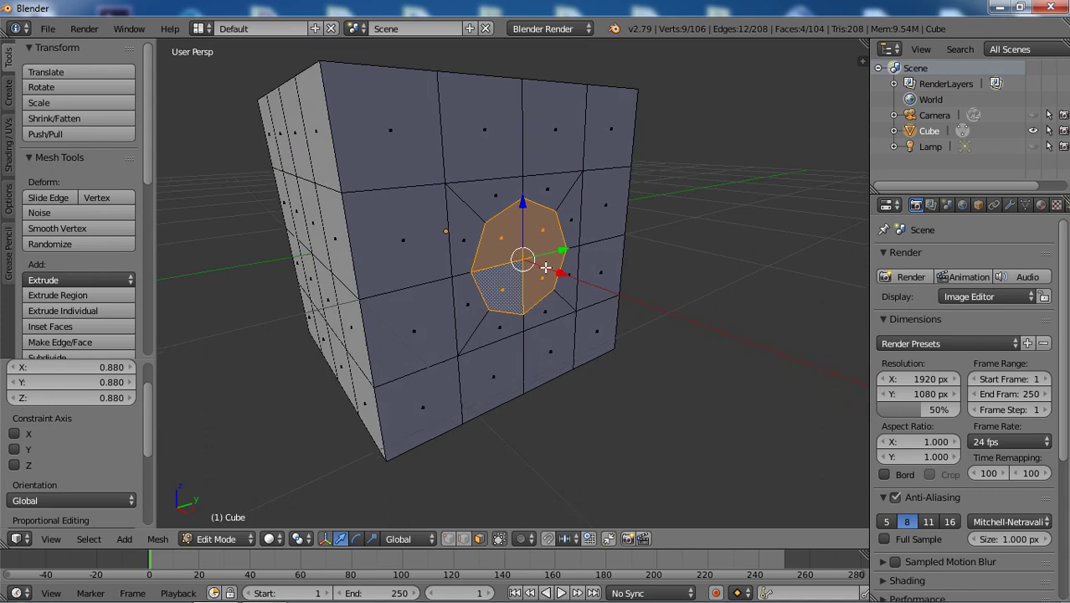
middle_drag(545, 267, 533, 239)
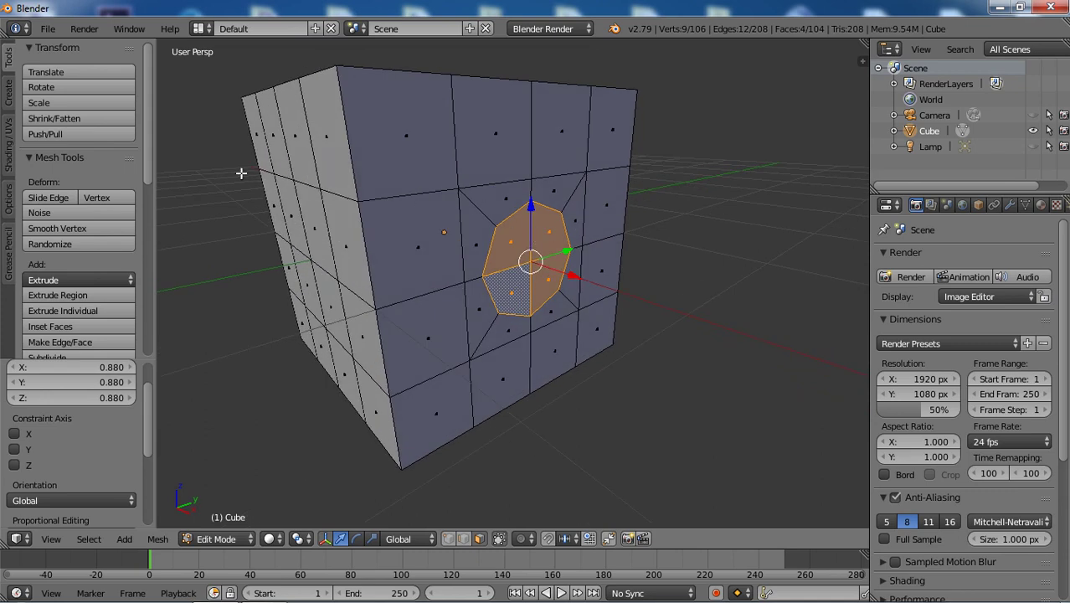
- Extrude the circular face three times to form a cylinder protruding from the cube's front
scroll(147, 184, down, 8)
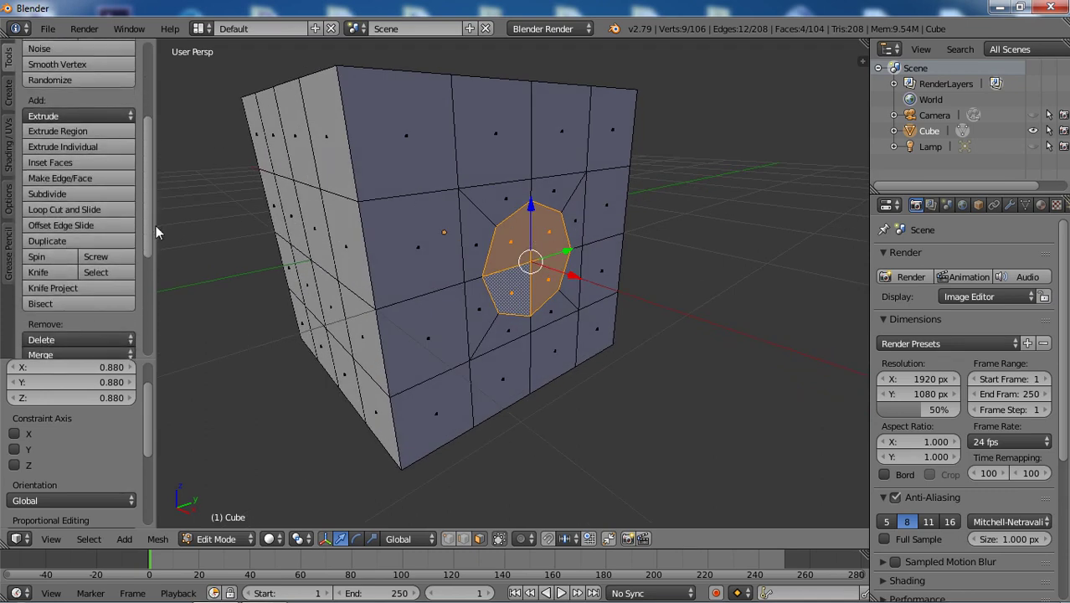
scroll(106, 139, up, 2)
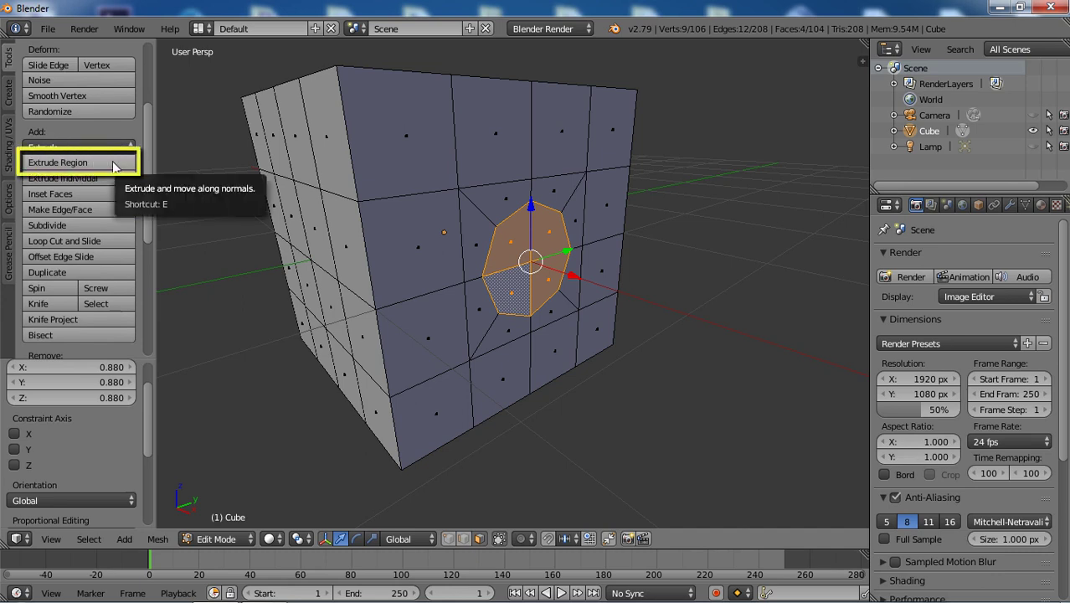
click(114, 164)
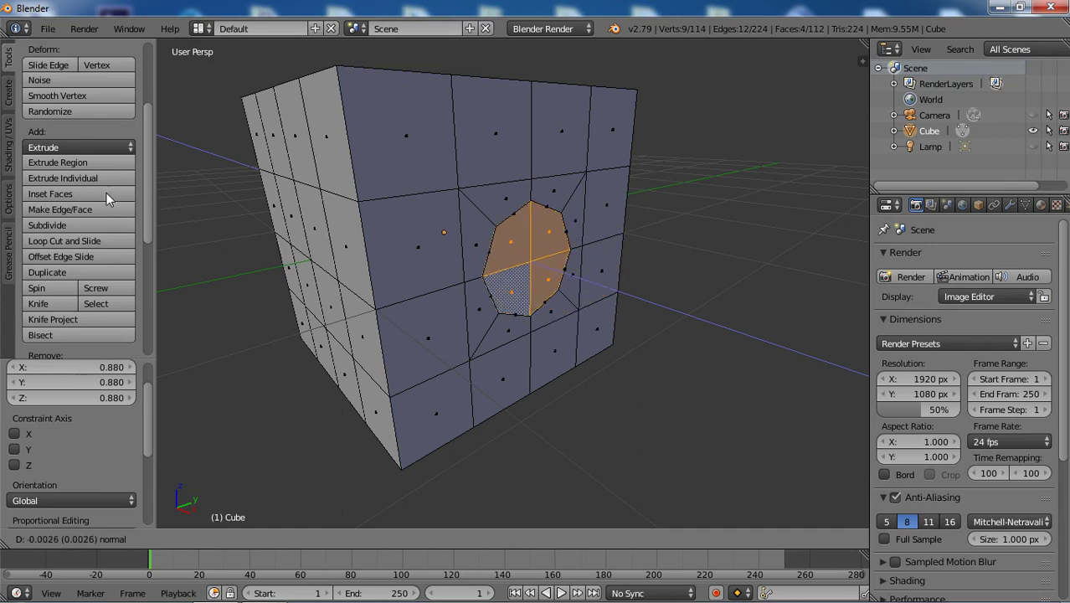
click(110, 193)
middle_drag(381, 248, 401, 252)
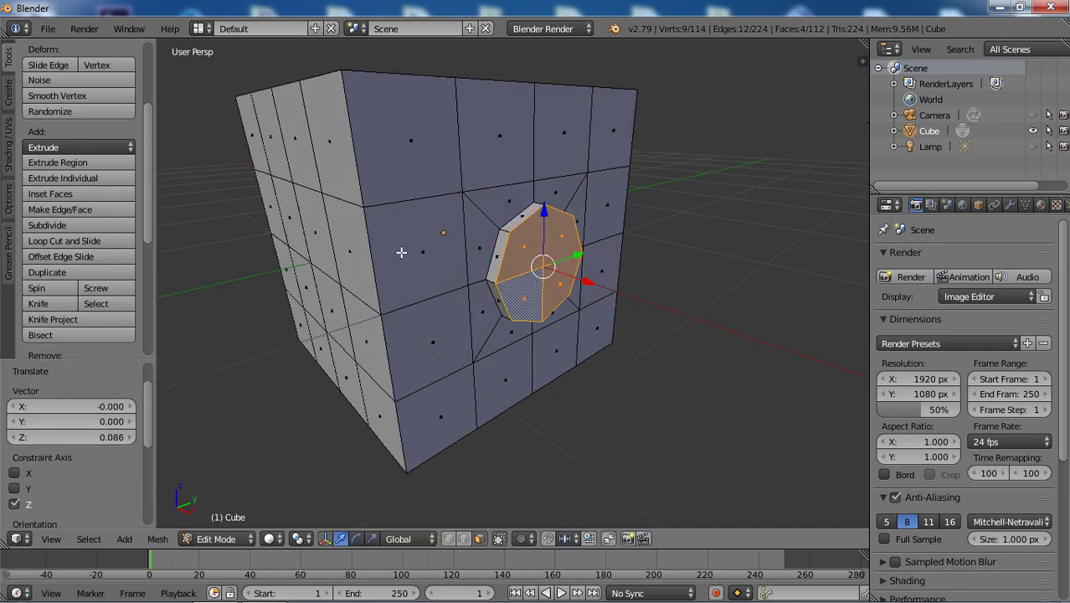
click(90, 164)
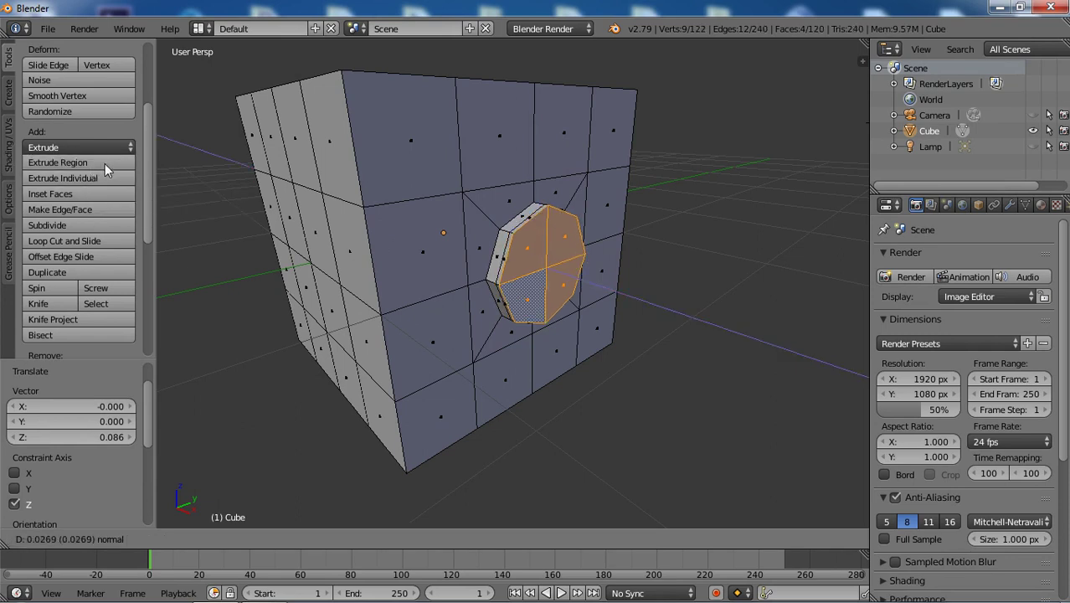
click(174, 175)
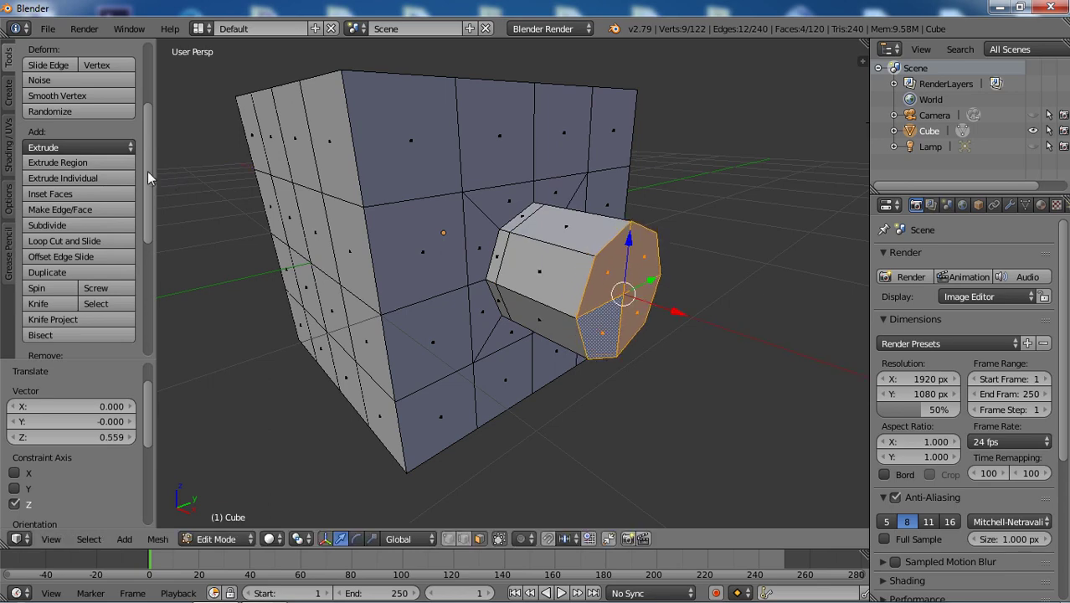
click(119, 162)
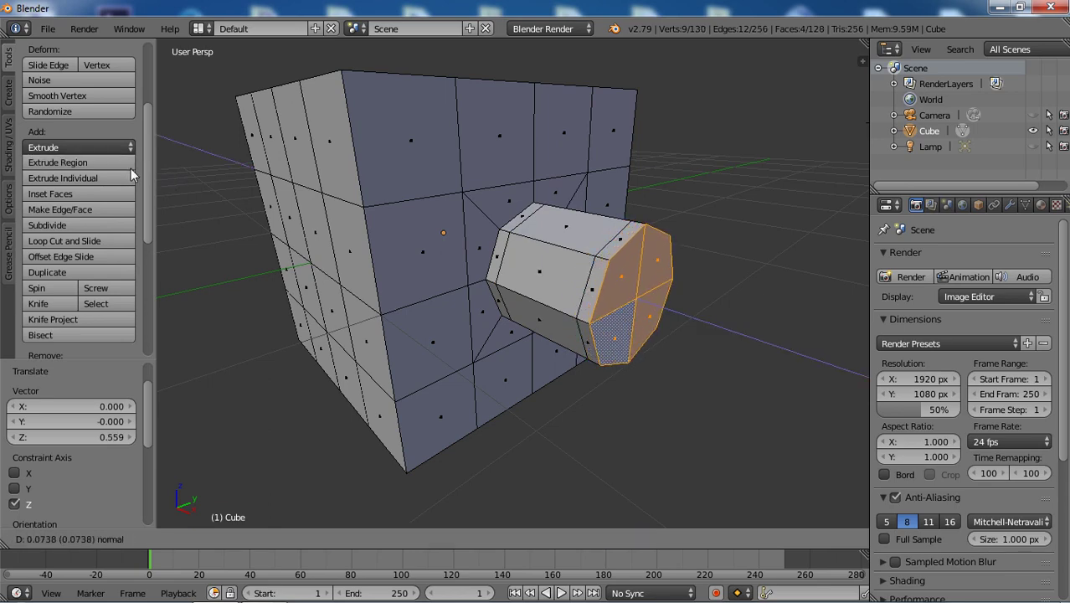
click(130, 168)
middle_drag(325, 236, 579, 293)
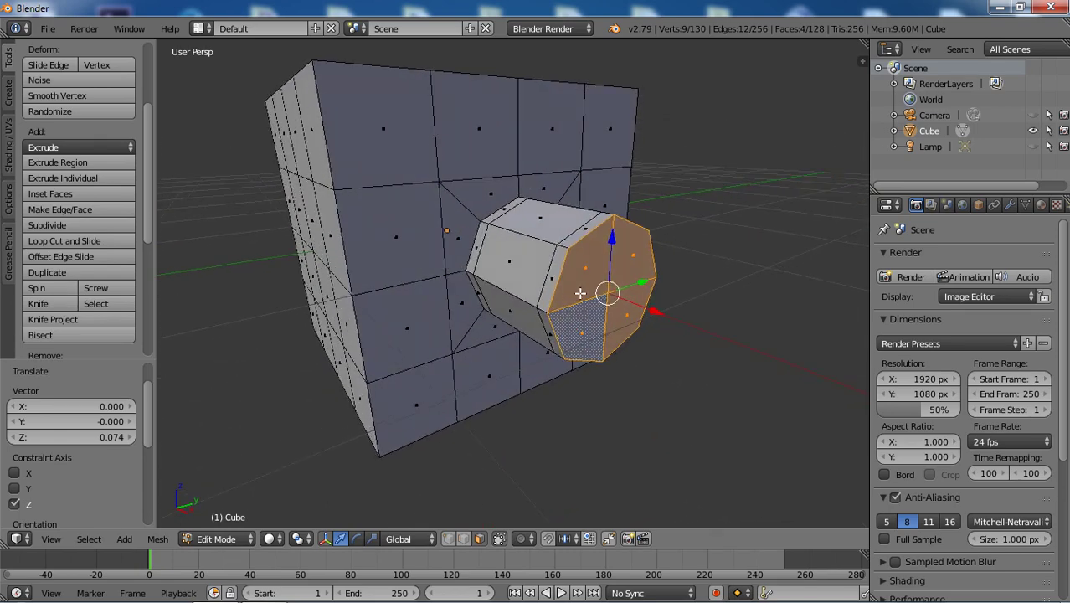
- Inset the cylinder's end face at thickness 0.0638 to leave a thin rim
click(99, 194)
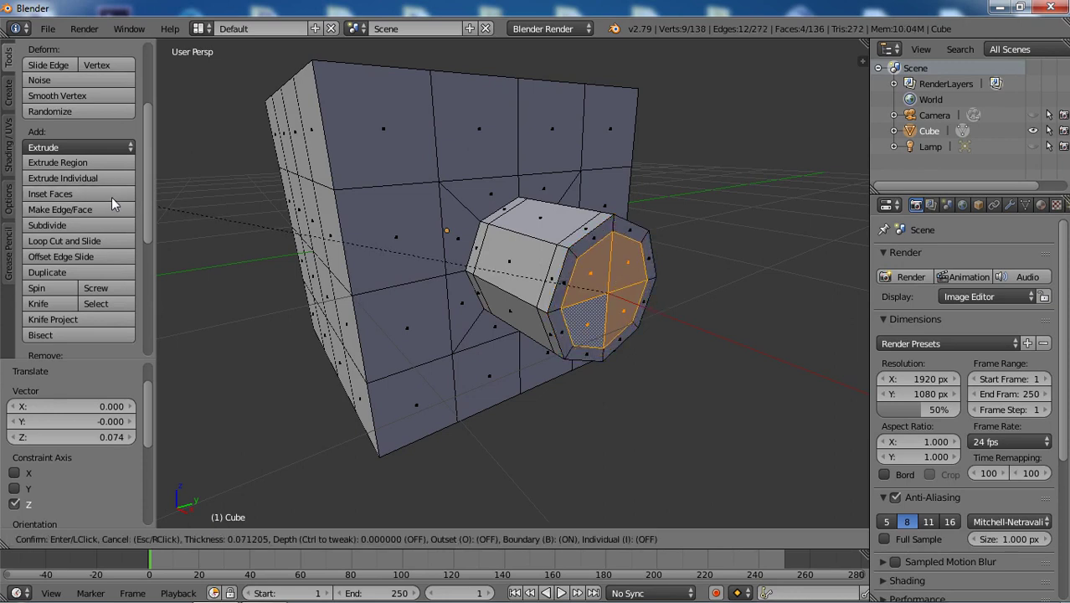
click(109, 197)
middle_drag(527, 268, 589, 264)
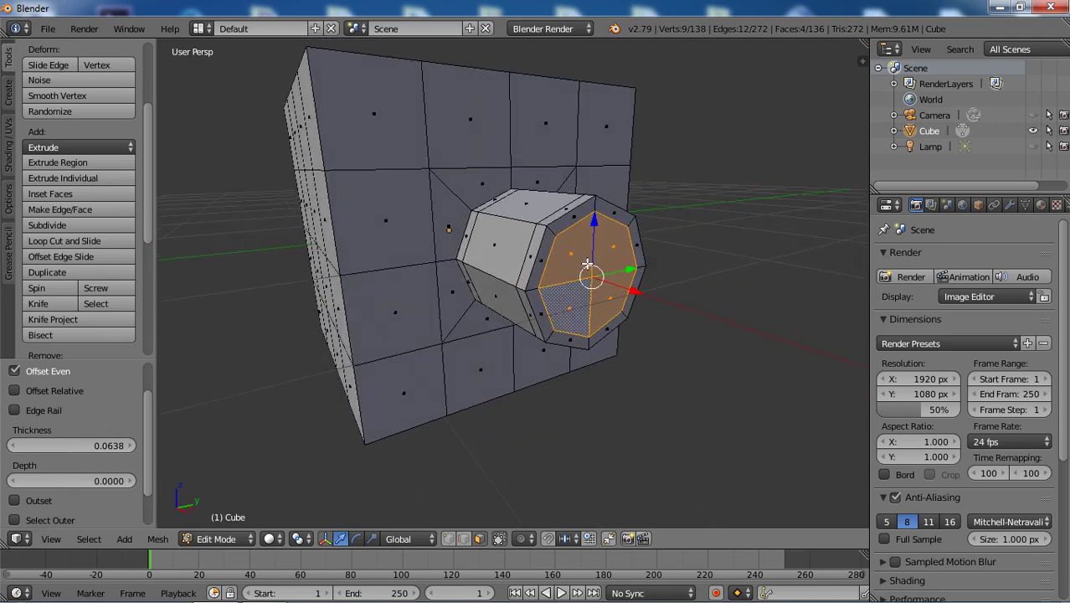
middle_drag(582, 264, 580, 274)
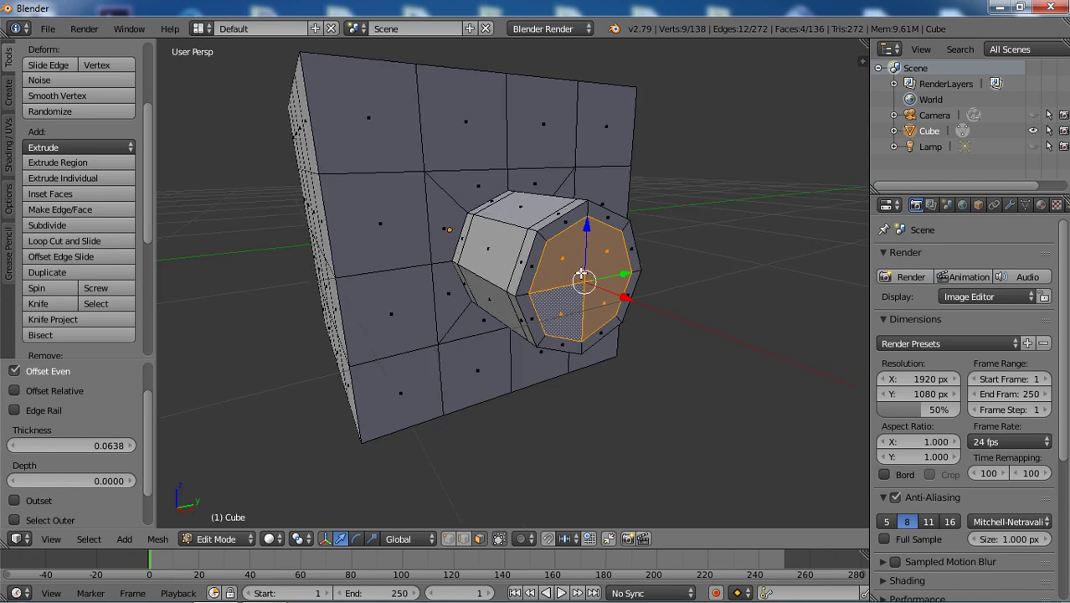
- Return to Object Mode and add a Subdivision Surface modifier with viewport subdivisions raised to 3
key(Tab)
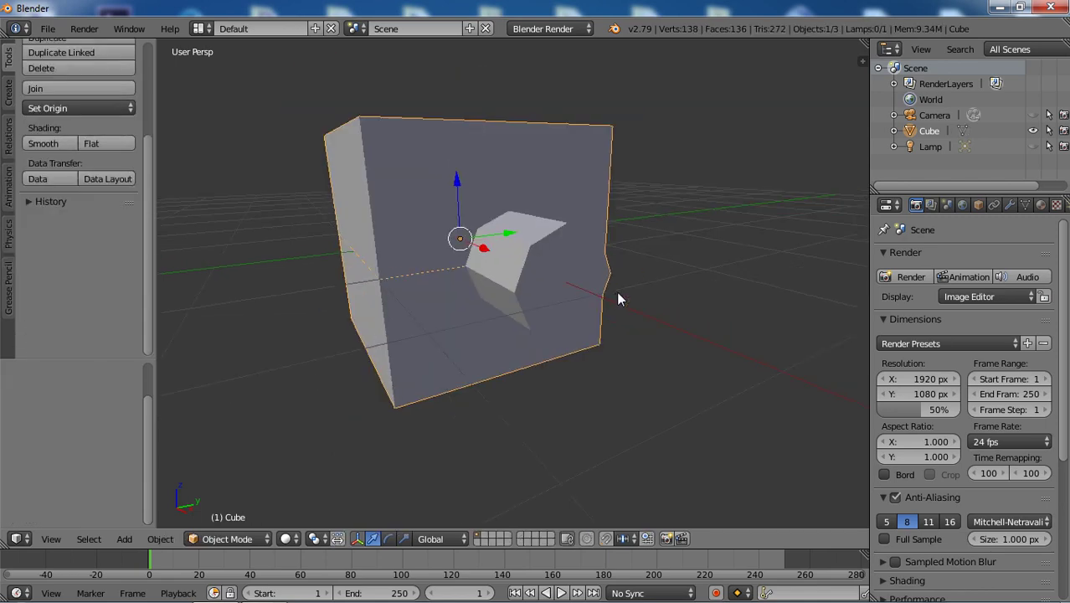
middle_drag(624, 318, 634, 311)
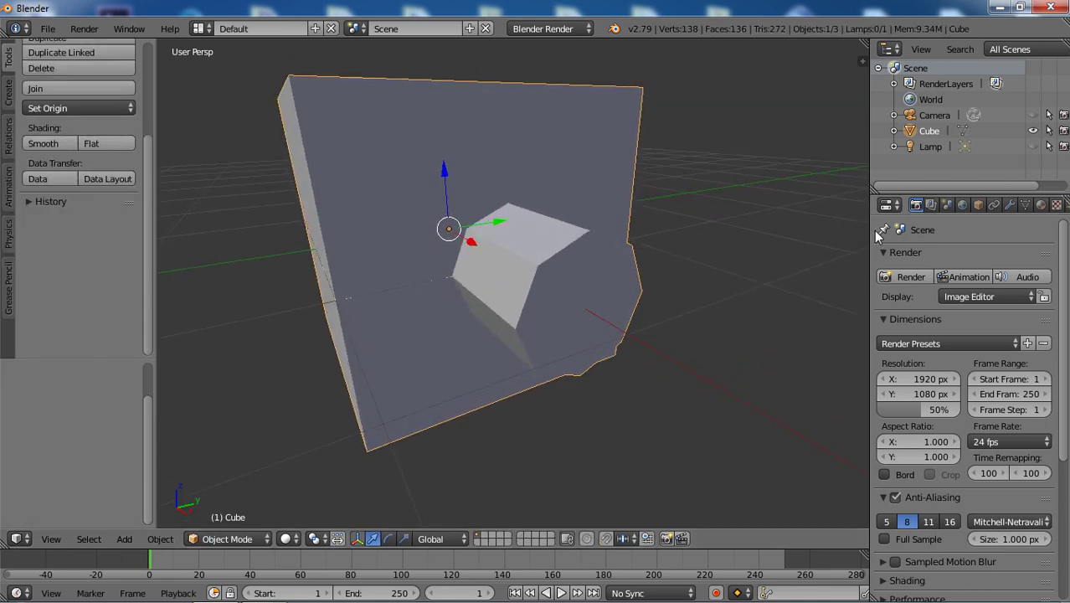
drag(860, 229, 844, 229)
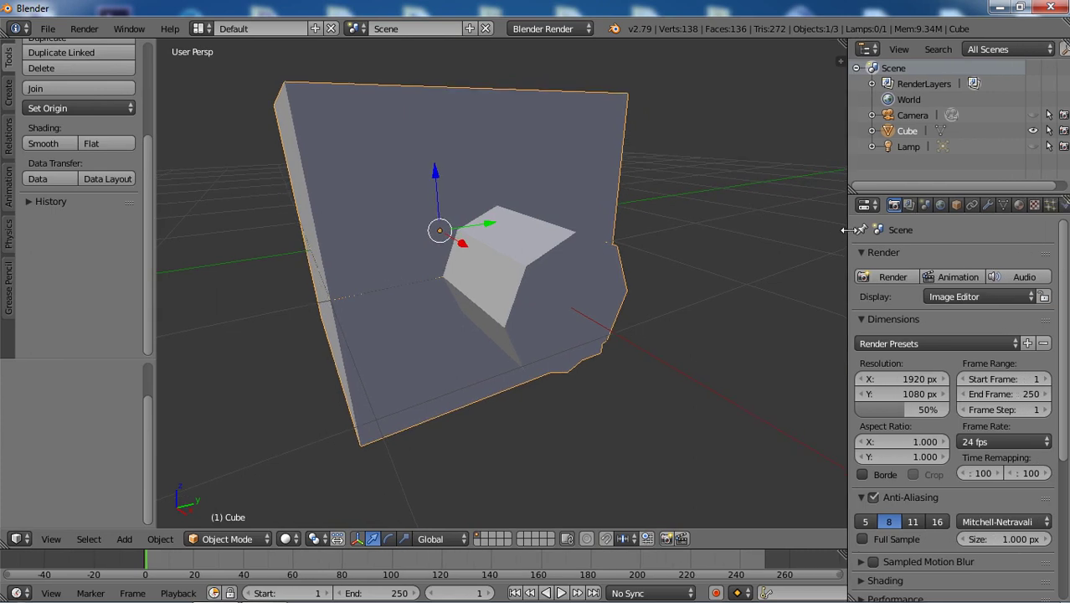
click(988, 205)
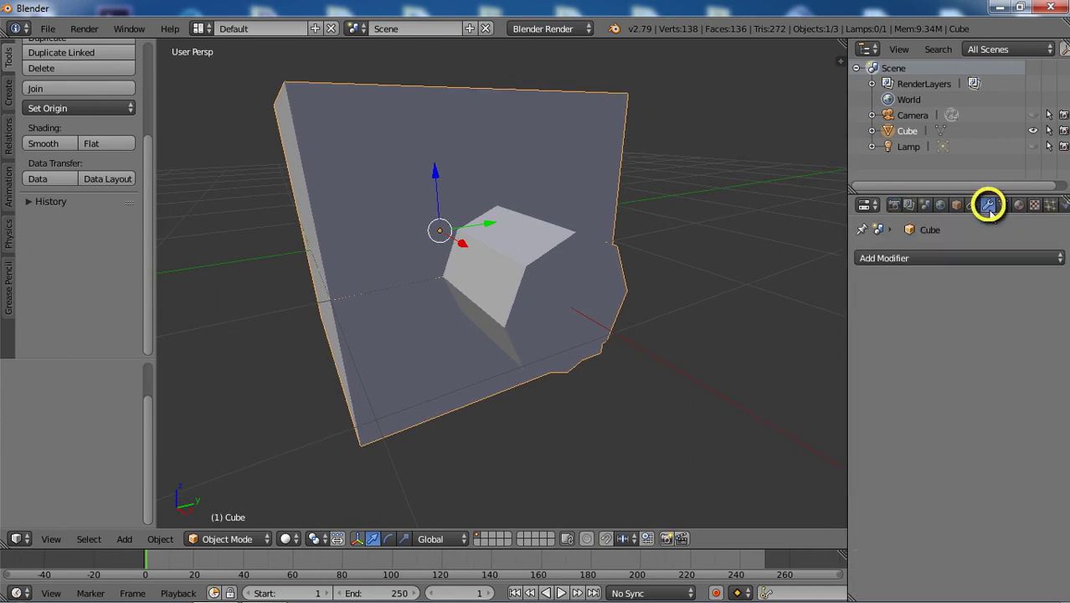
click(964, 257)
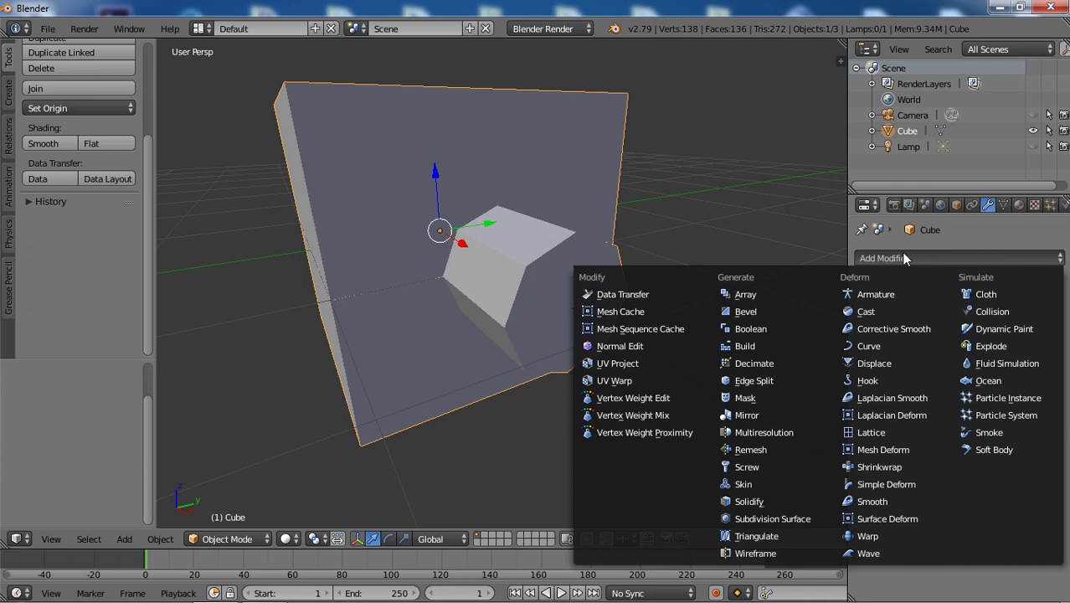
click(795, 517)
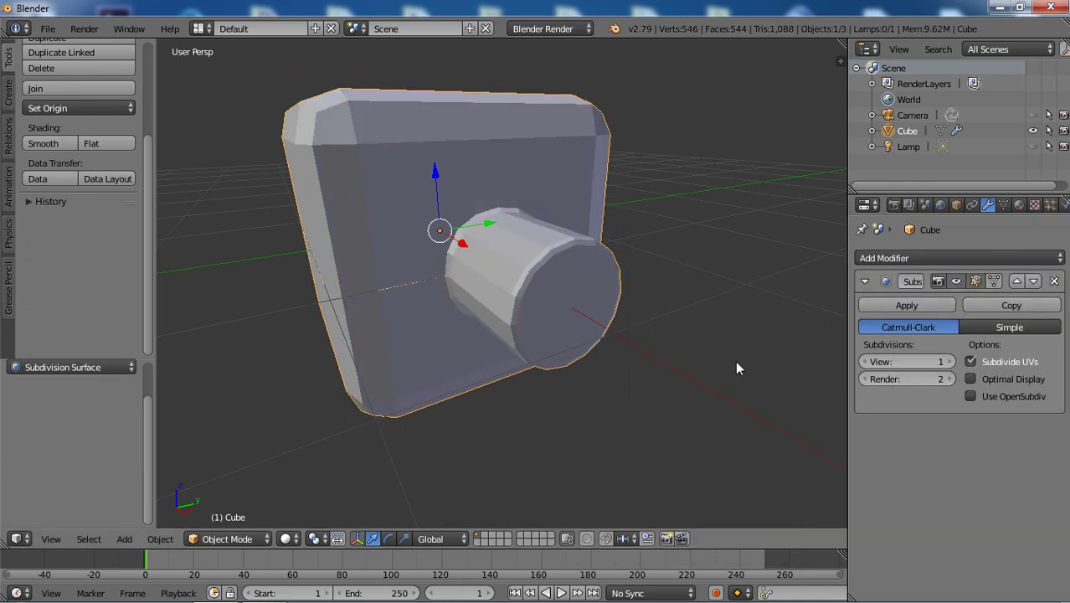
scroll(741, 363, down, 3)
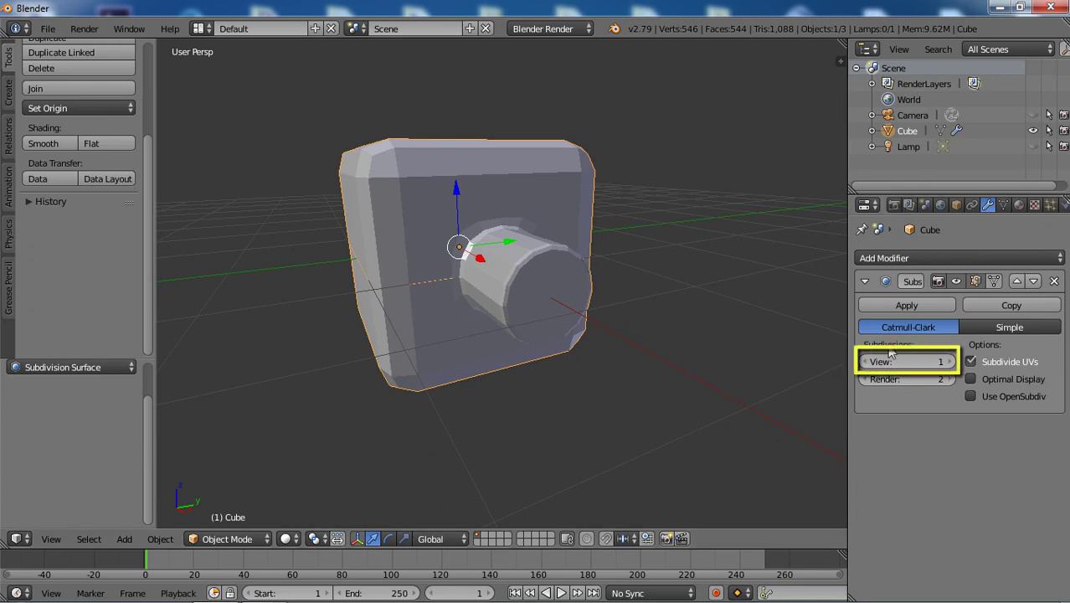
click(949, 361)
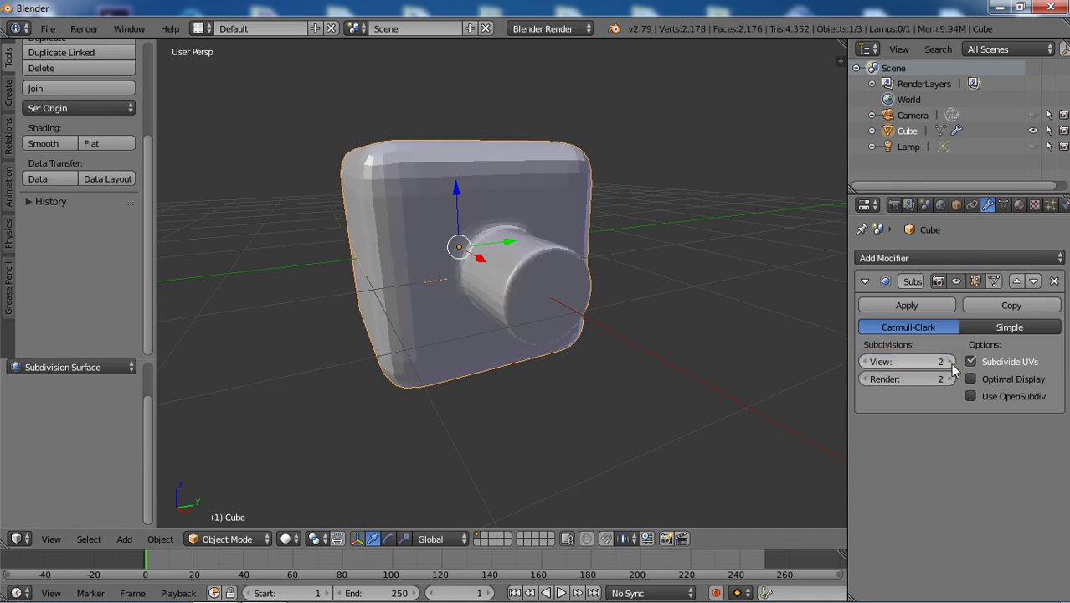
middle_drag(677, 337, 549, 248)
scroll(685, 333, up, 2)
click(950, 362)
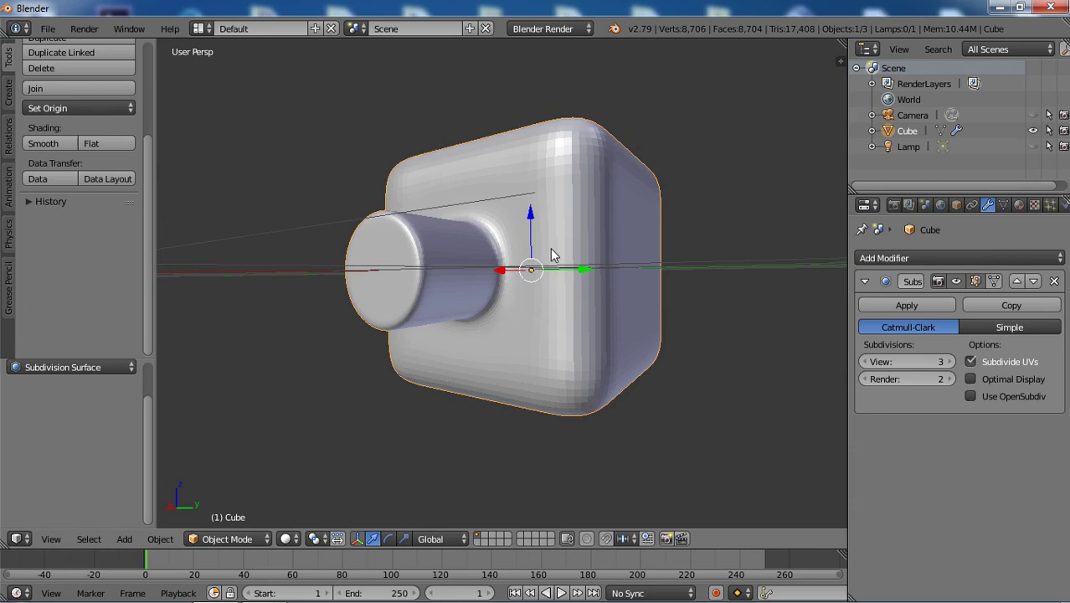
- Orbit and zoom to inspect the smoothed cube with its cylinder facing the viewer
middle_drag(591, 284, 601, 288)
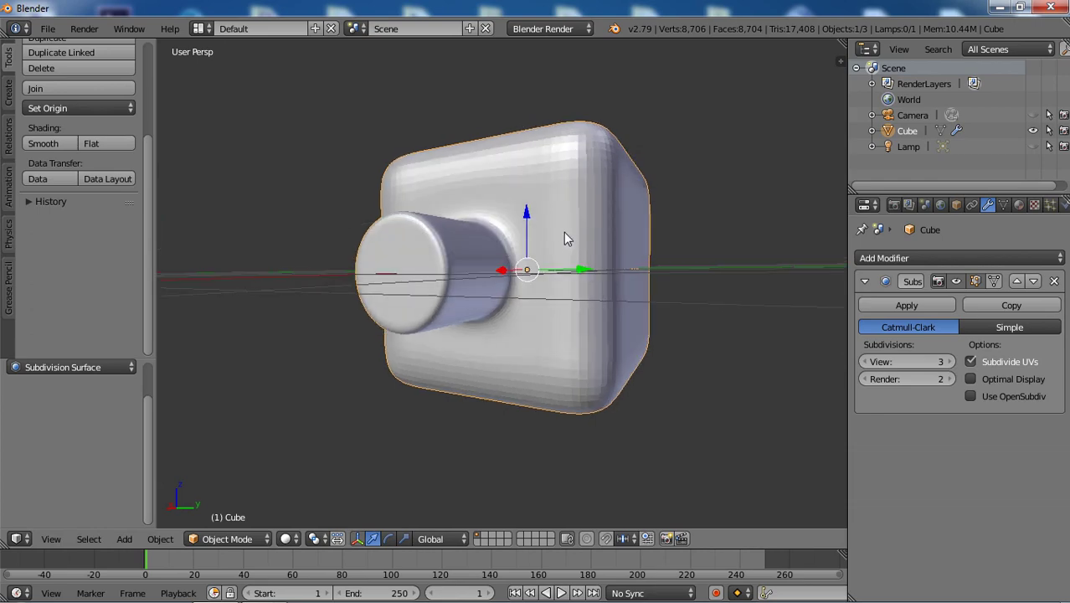
middle_drag(565, 234, 549, 213)
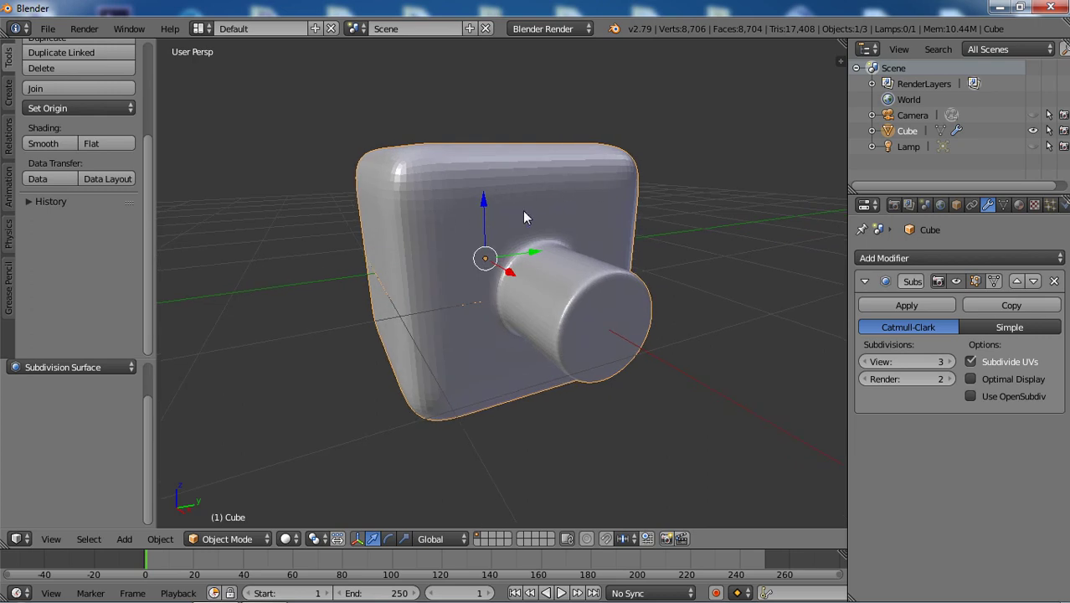
middle_drag(615, 206, 493, 219)
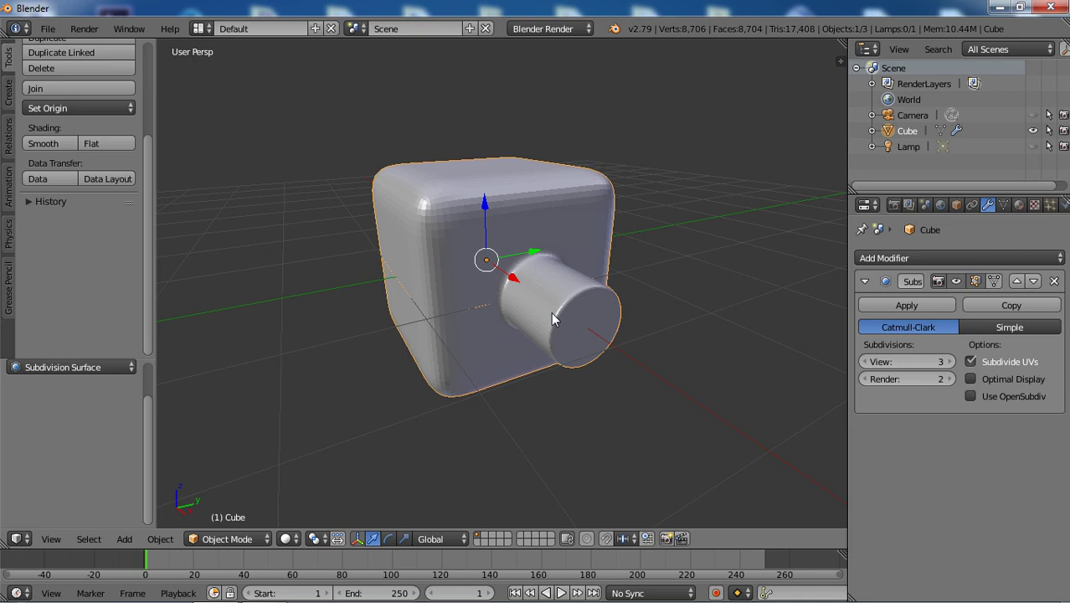
middle_drag(562, 207, 582, 225)
scroll(540, 217, up, 2)
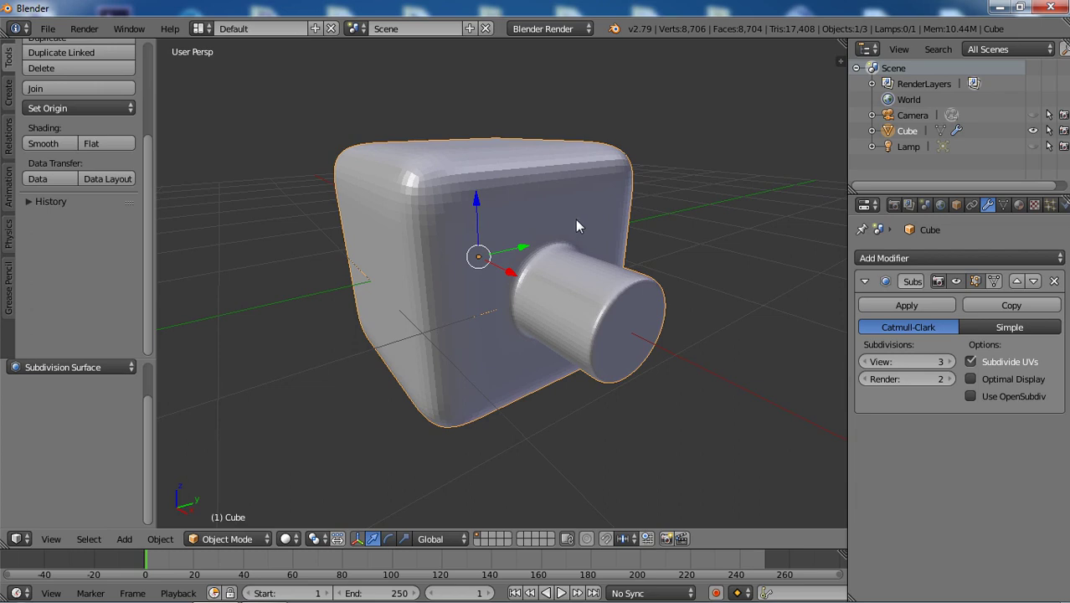
scroll(124, 181, up, 3)
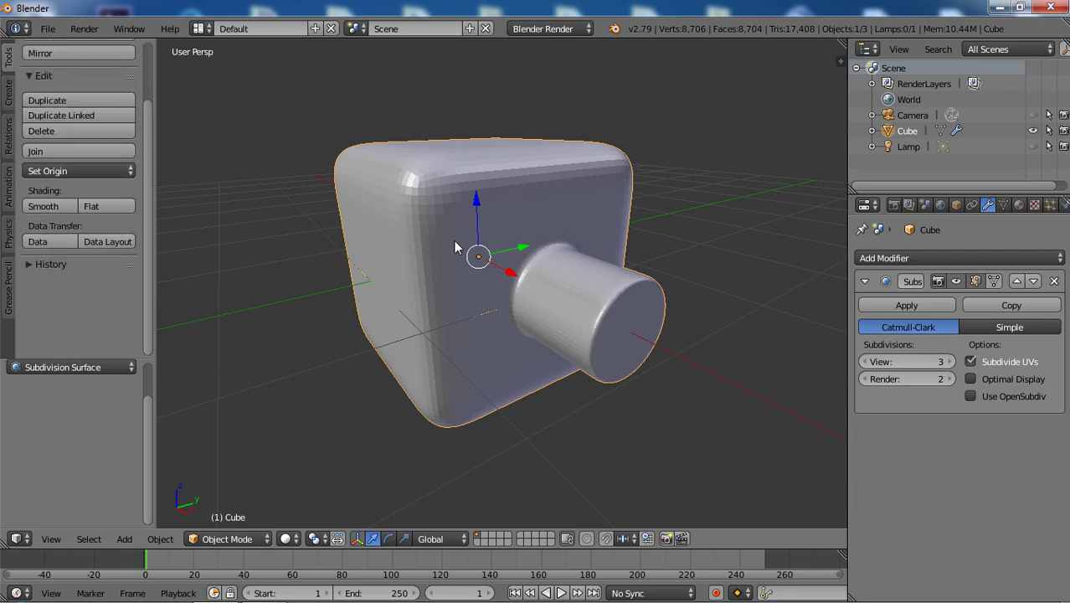
- In Edit Mode, add a loop cut on the cube slid close to its top edge
key(Tab)
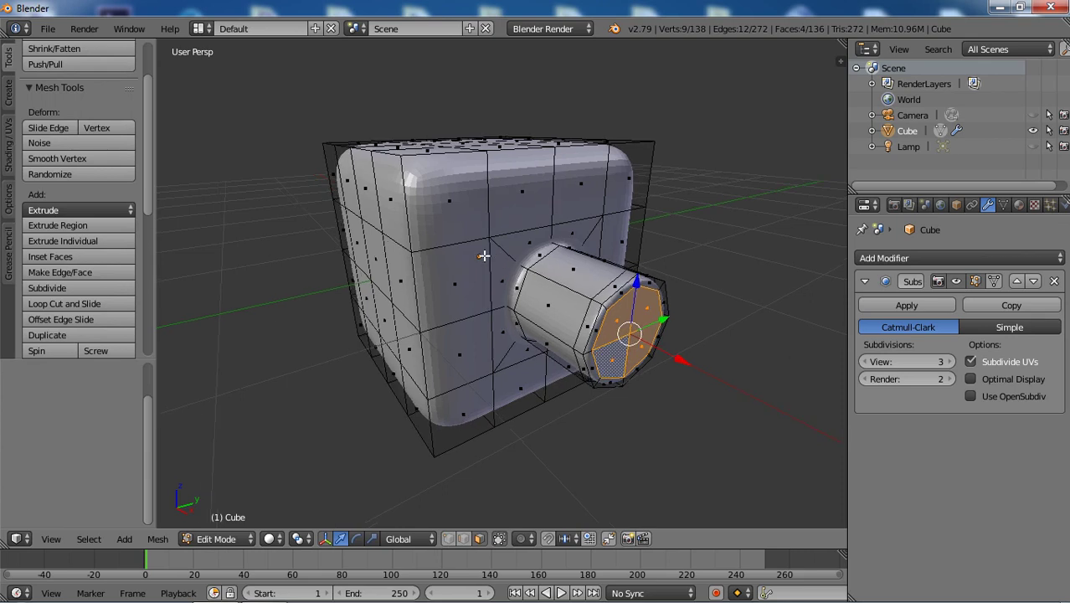
scroll(109, 179, down, 2)
scroll(109, 179, down, 3)
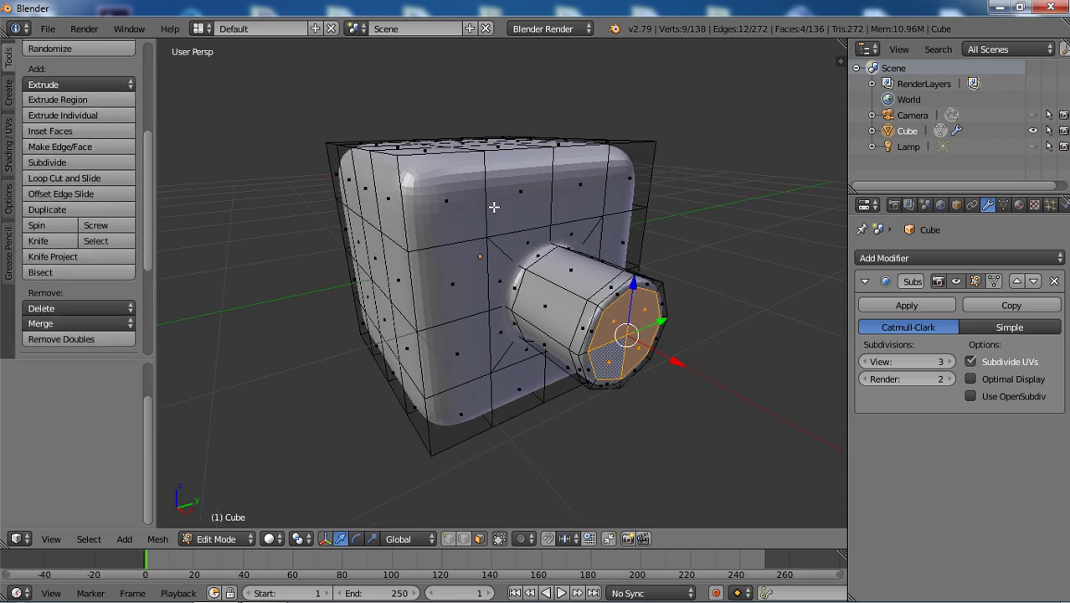
click(118, 179)
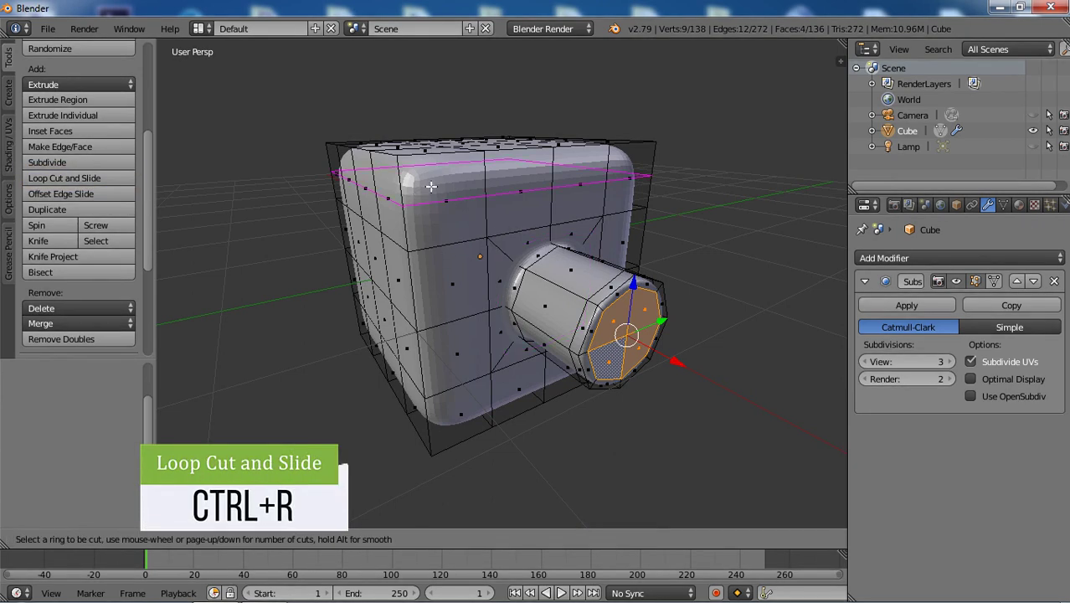
click(404, 168)
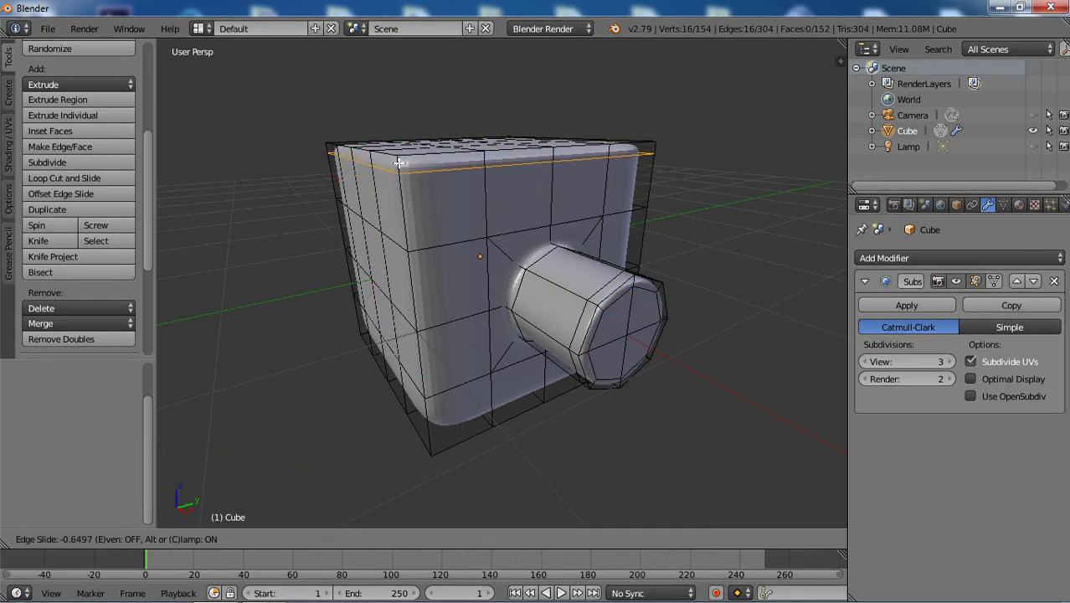
click(393, 159)
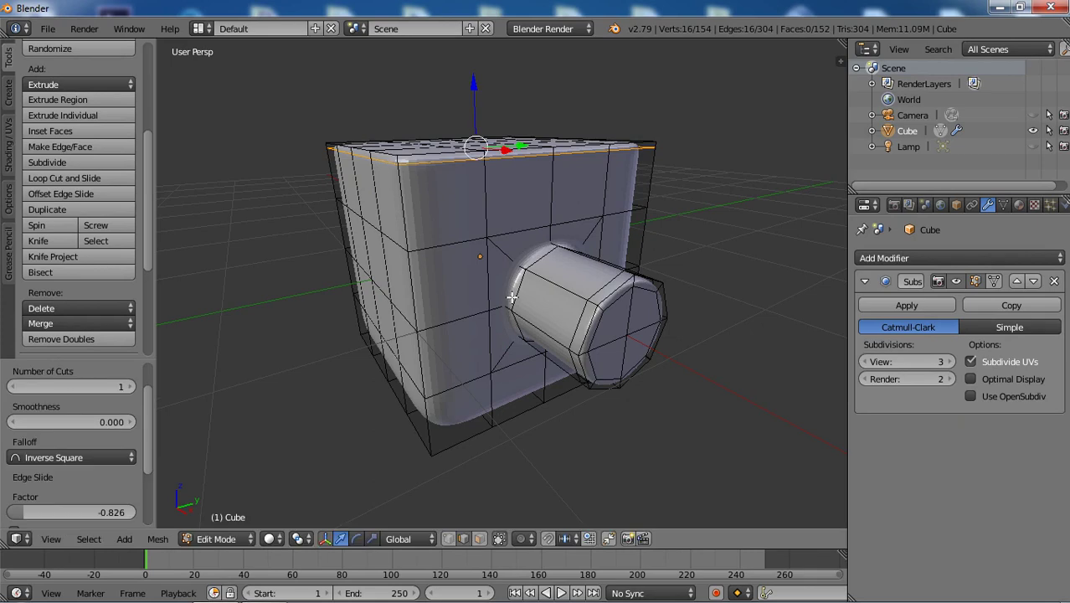
middle_drag(511, 296, 489, 300)
- Add two vertical loop cuts slid close to the cube's left and right edges
key(ctrl+r)
click(440, 200)
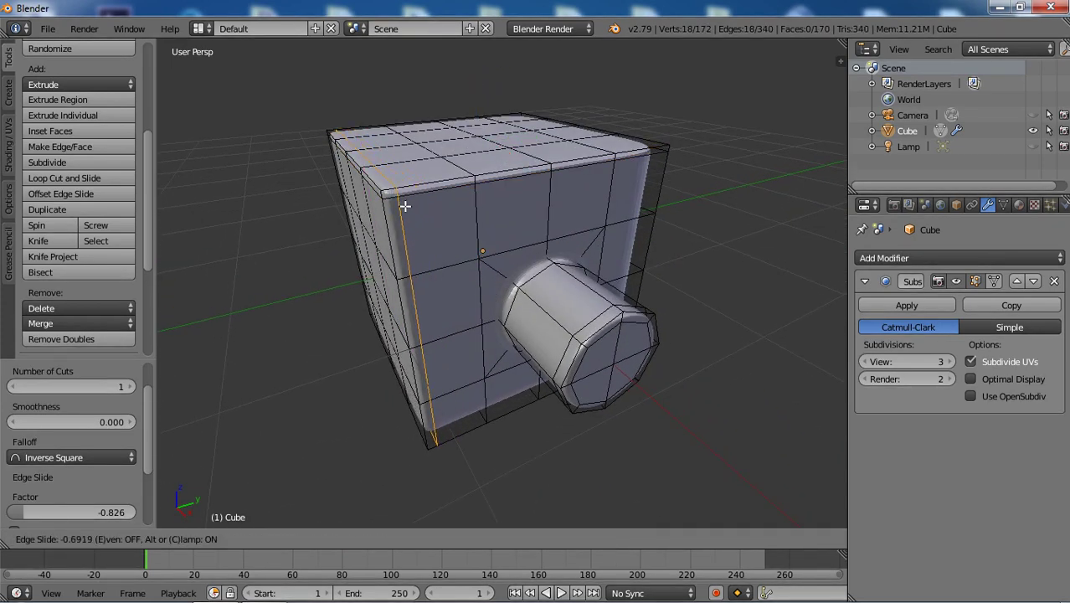
click(408, 208)
middle_drag(423, 243, 642, 243)
key(ctrl+r)
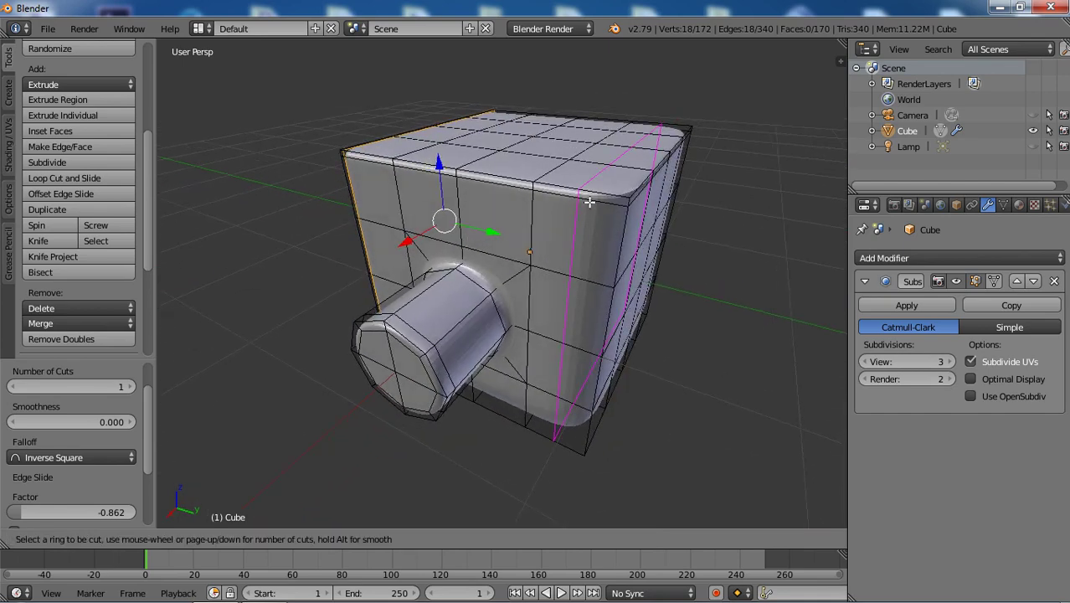
click(589, 201)
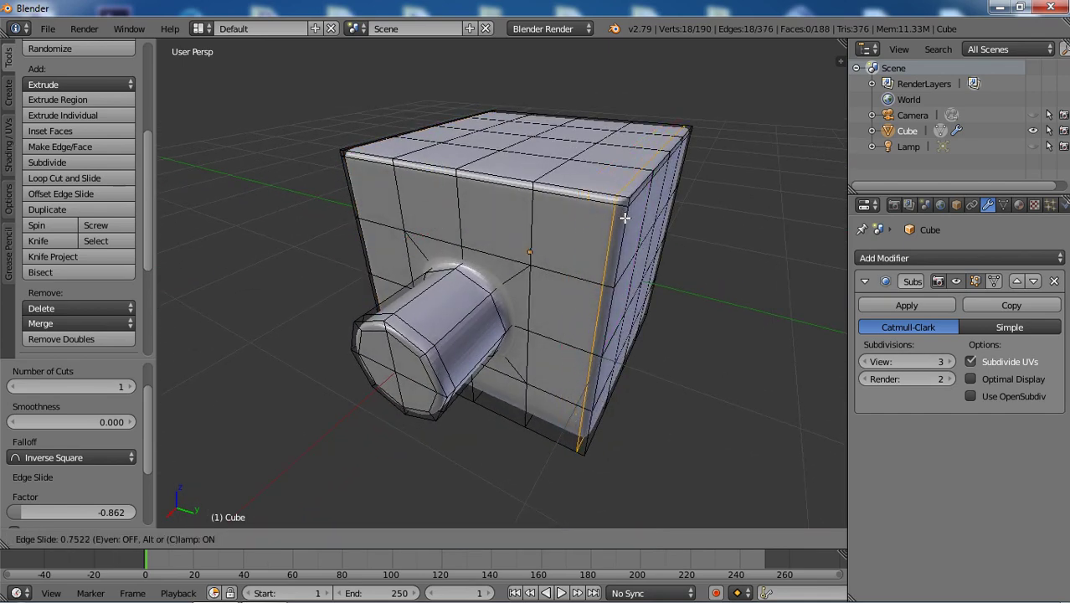
click(624, 218)
middle_drag(624, 218, 585, 342)
- Add a loop cut across the cube's lower section, slid close to the bottom edge
scroll(585, 343, up, 5)
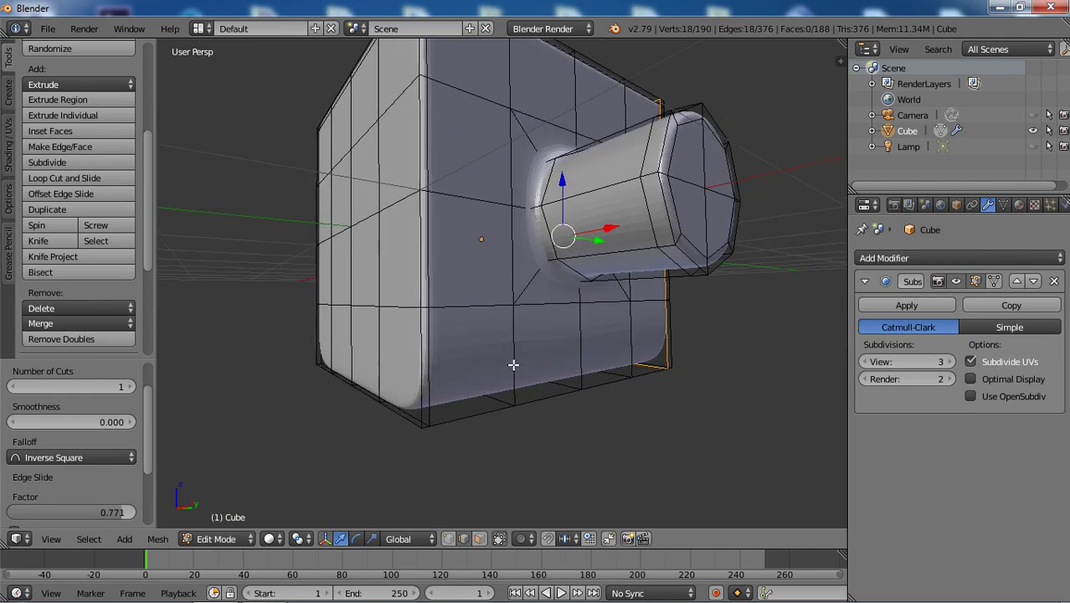
middle_drag(518, 370, 496, 346)
key(ctrl+r)
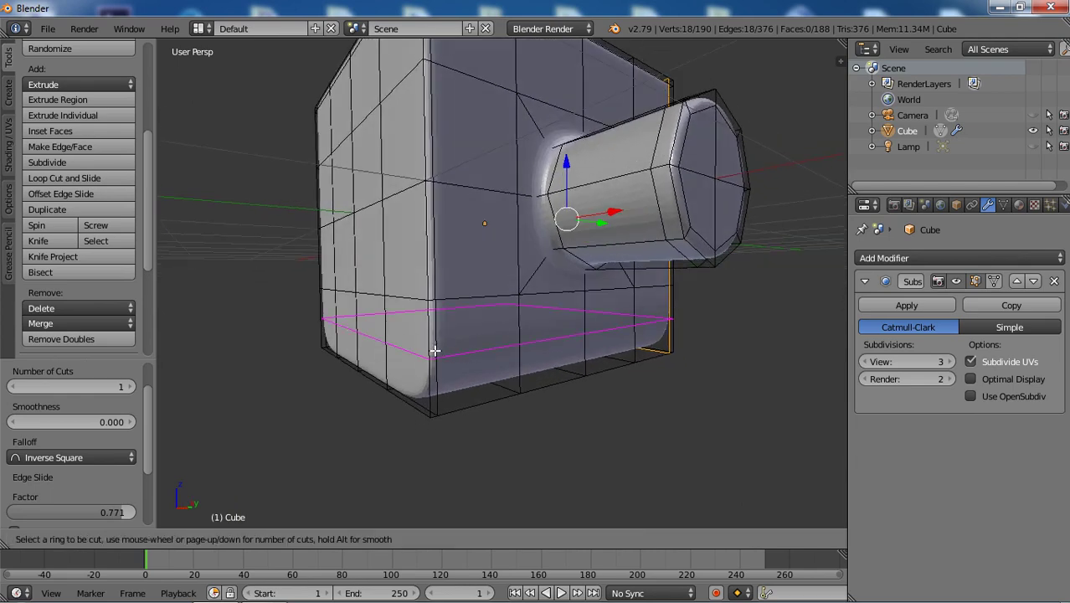
click(433, 356)
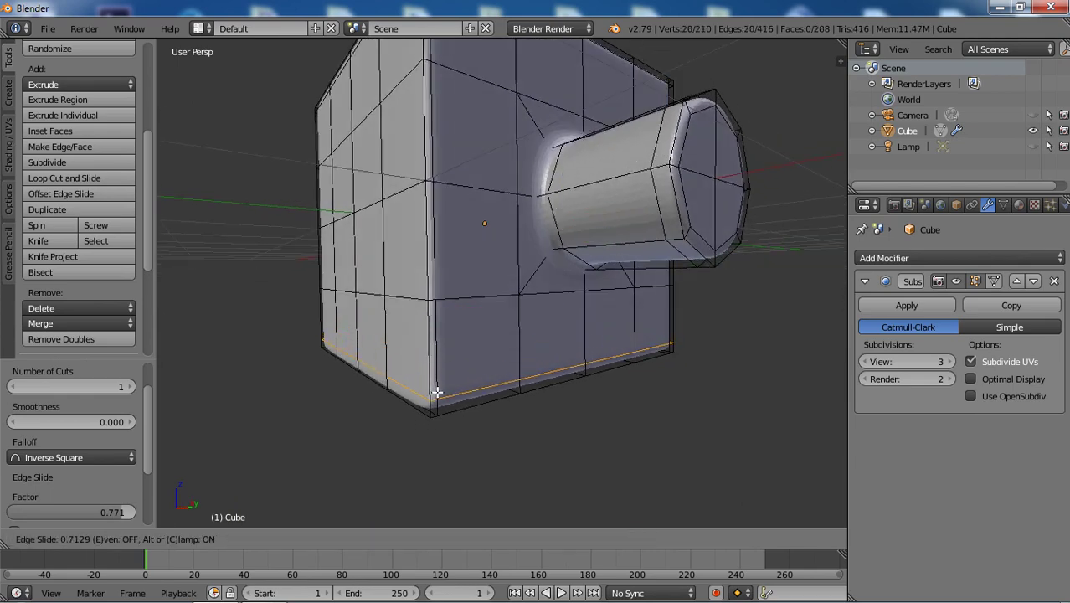
click(435, 395)
middle_drag(437, 397, 535, 323)
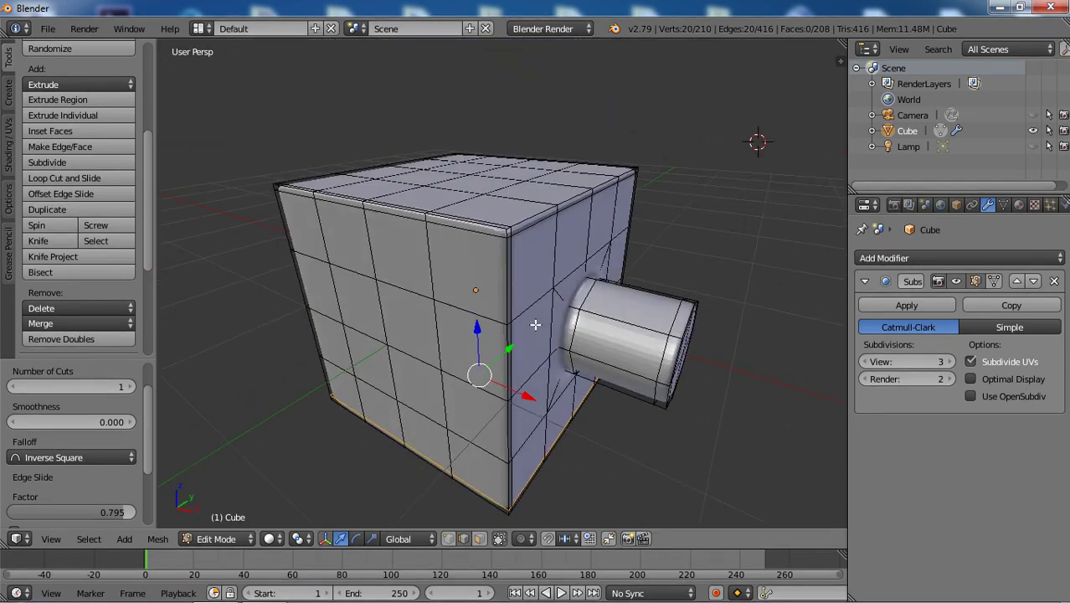
- Add two more vertical loop cuts slid tight against the remaining corner edges
scroll(535, 226, up, 4)
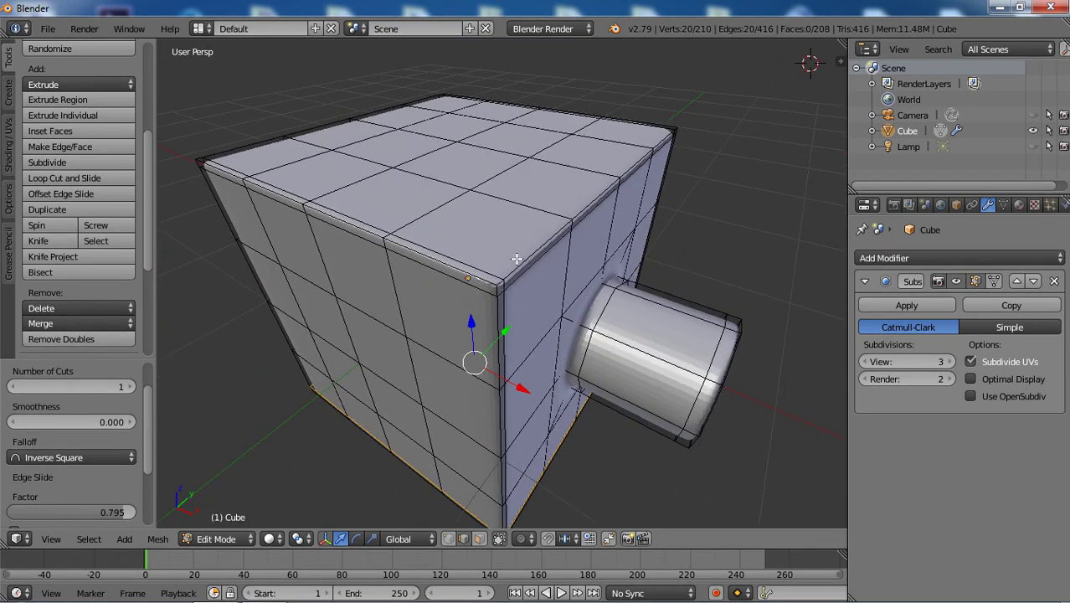
key(ctrl+r)
click(490, 264)
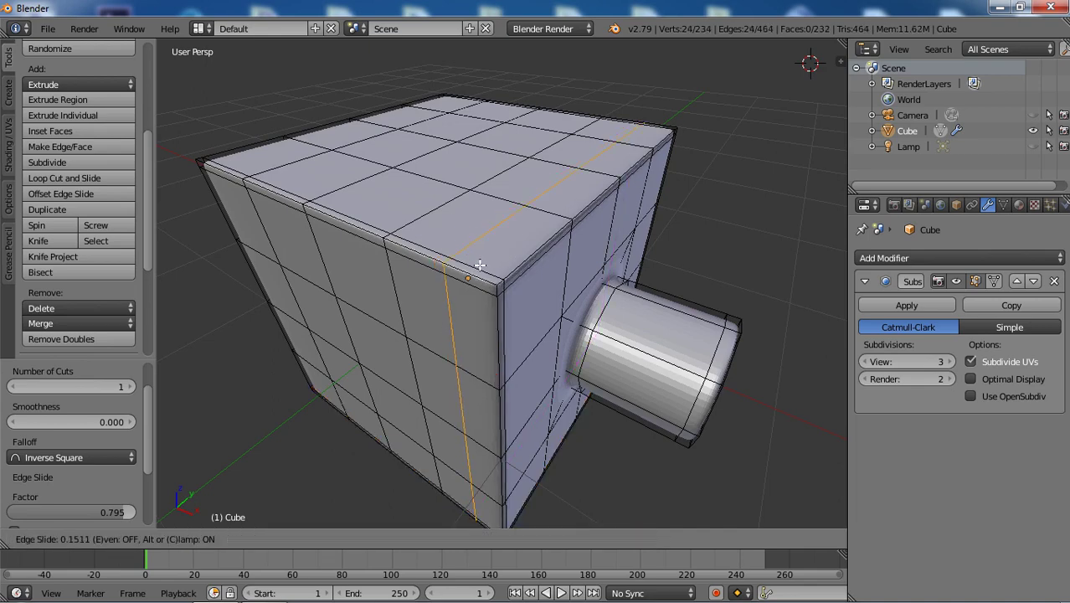
click(509, 296)
mouse_move(509, 298)
middle_down()
mouse_move(476, 277)
mouse_move(505, 286)
middle_up()
key(ctrl+r)
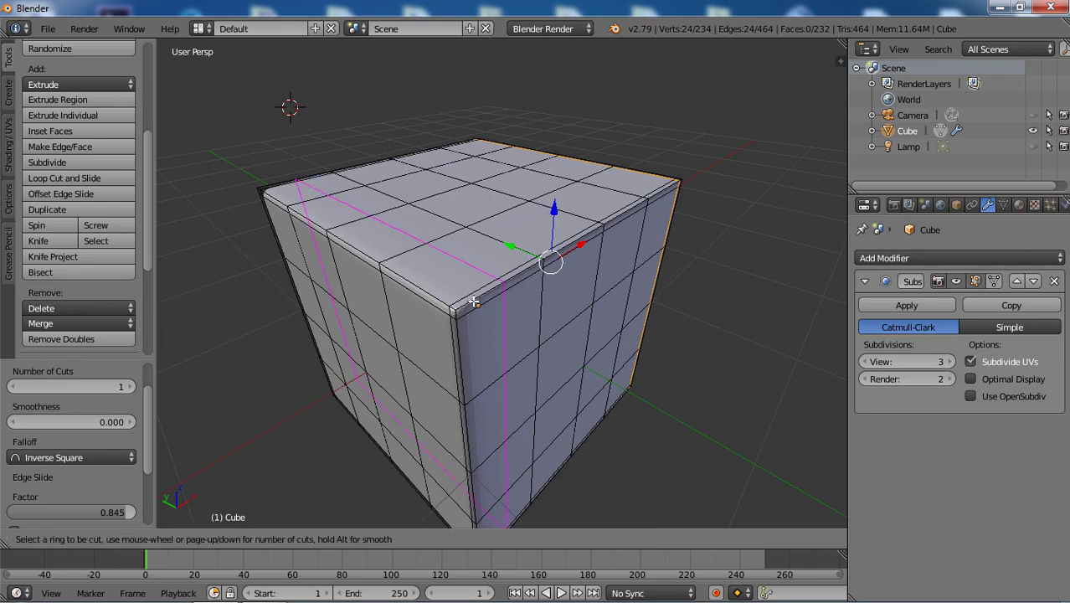
click(477, 297)
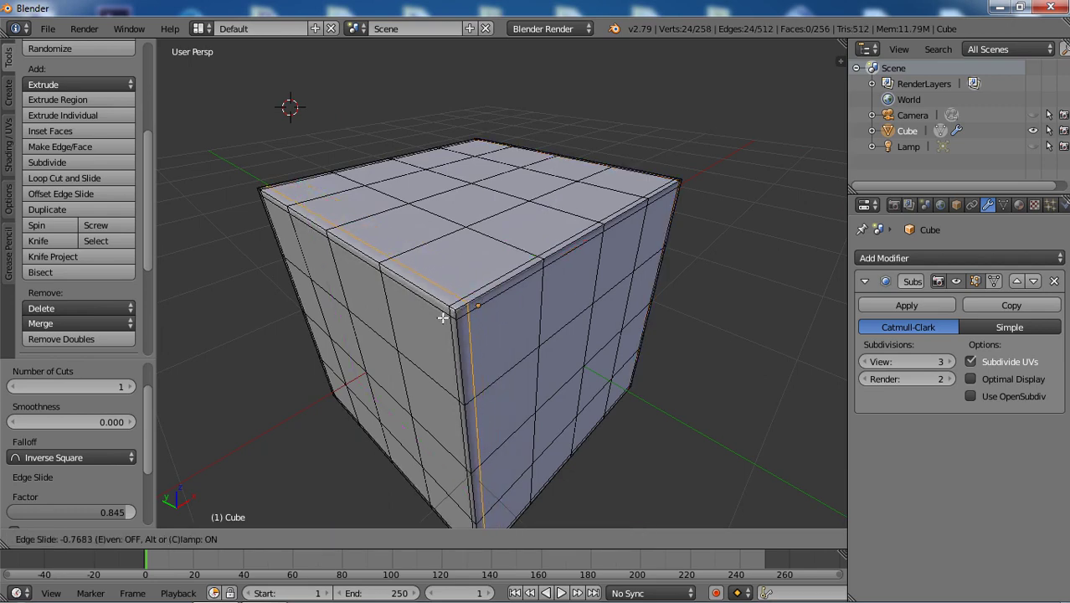
click(441, 318)
middle_drag(448, 297, 465, 268)
- Return to Object Mode and orbit around the cube to inspect its sharp corners and rounded cylinder
key(Tab)
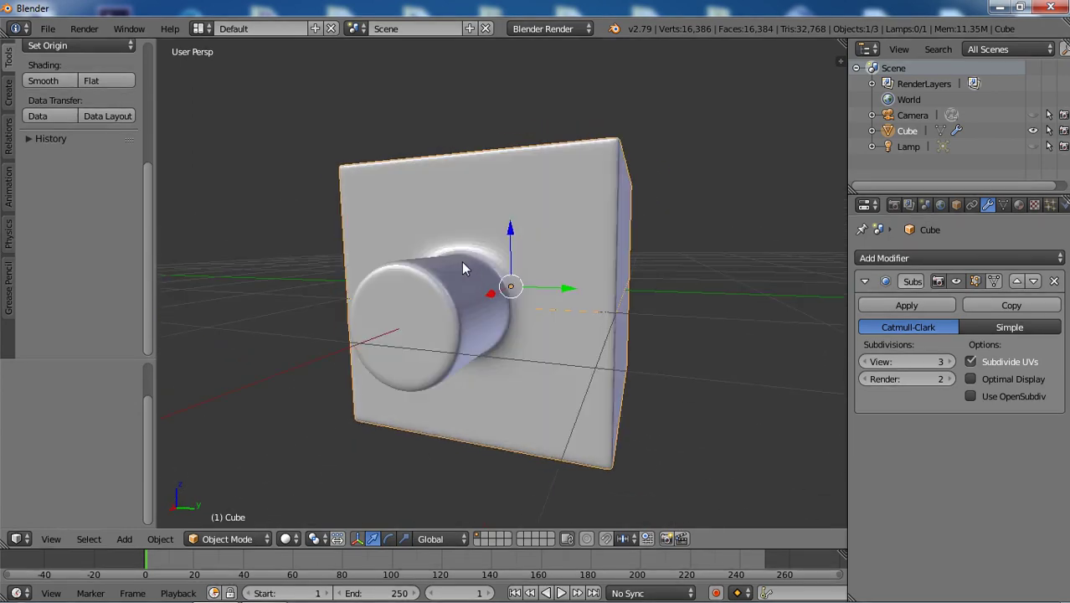
middle_drag(419, 322, 459, 337)
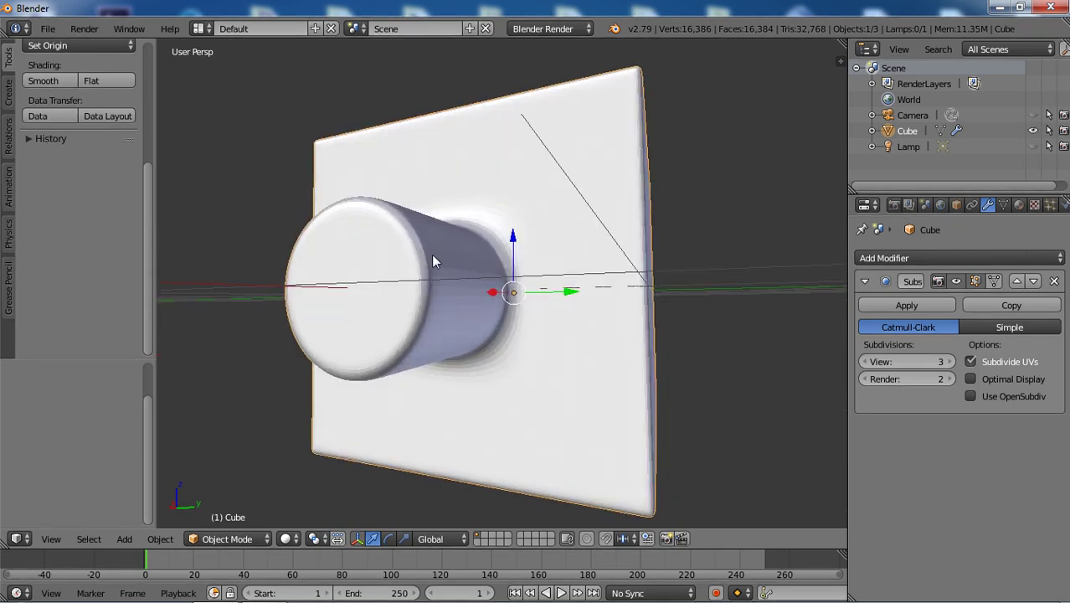
middle_drag(427, 260, 478, 285)
middle_drag(429, 312, 494, 339)
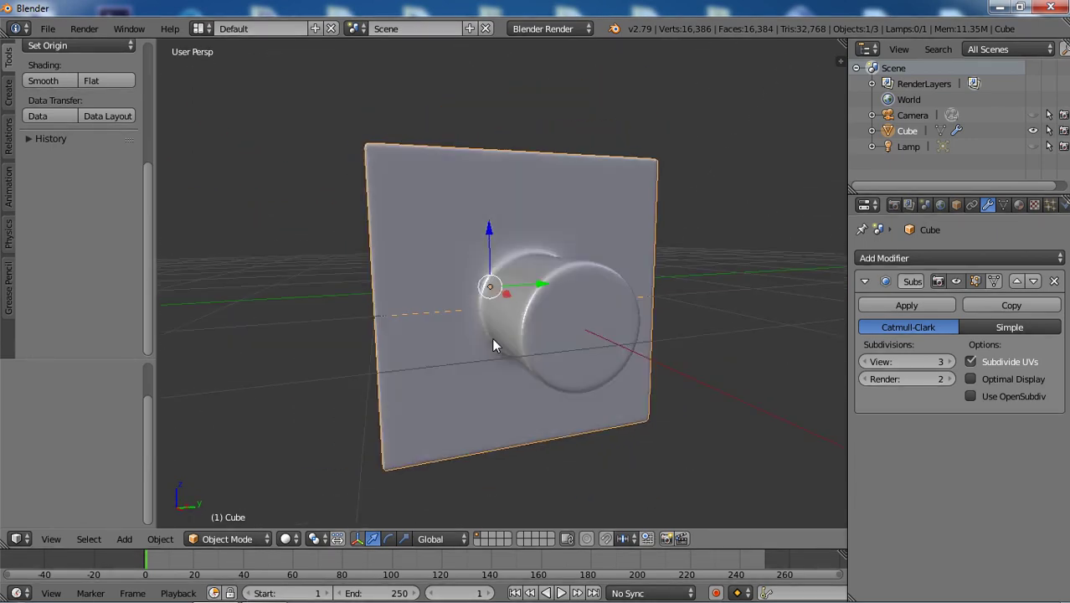
mouse_move(504, 292)
middle_down()
mouse_move(508, 311)
mouse_move(497, 276)
middle_up()
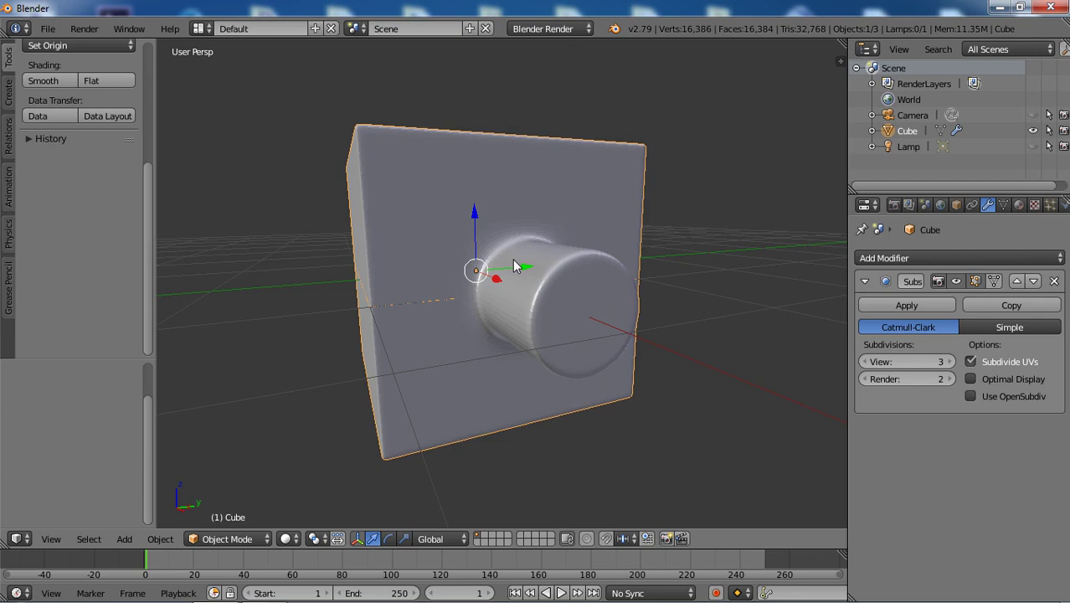
scroll(513, 264, down, 2)
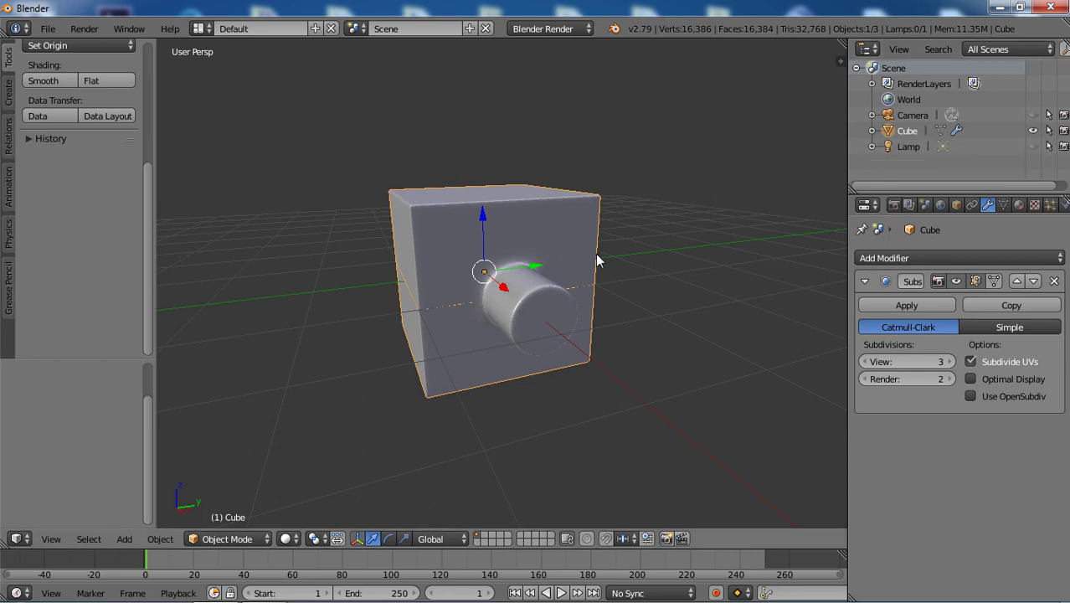
- Hide the cube in the Outliner and add a UV sphere from the primitives list
click(1032, 132)
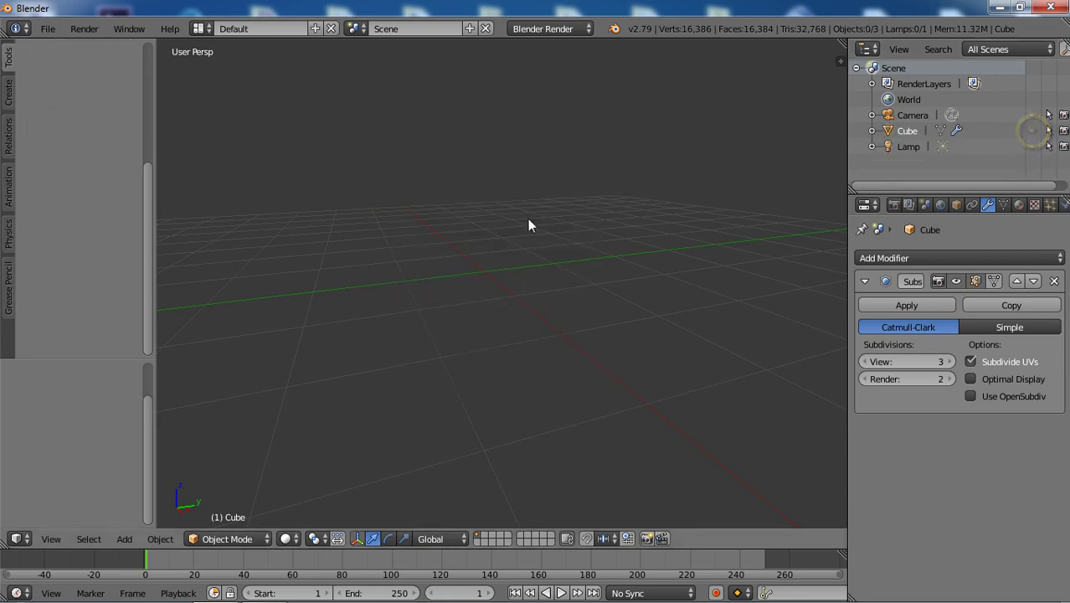
drag(148, 203, 147, 75)
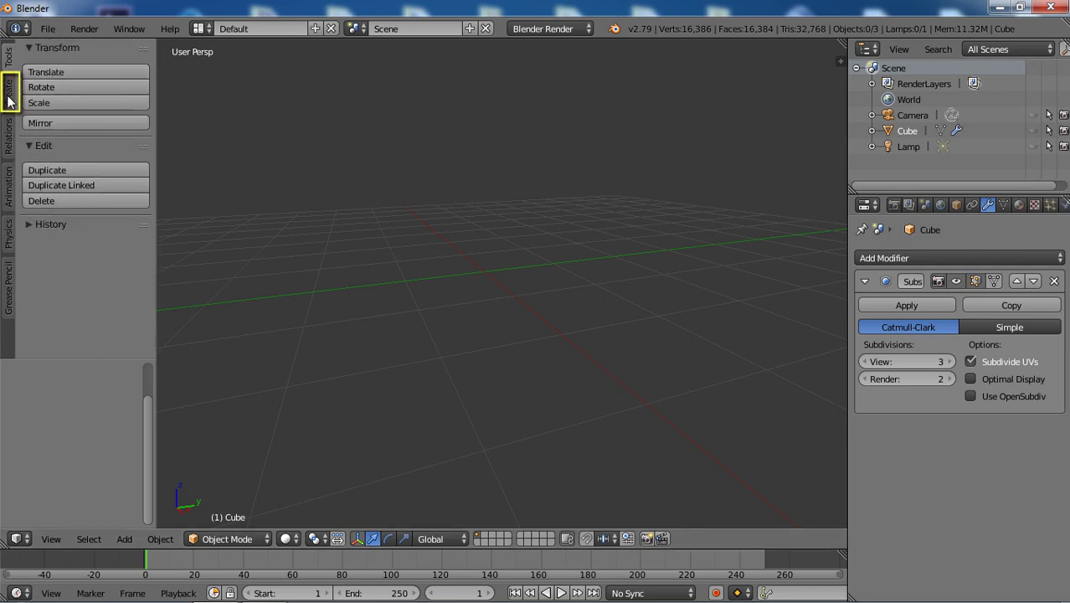
click(9, 92)
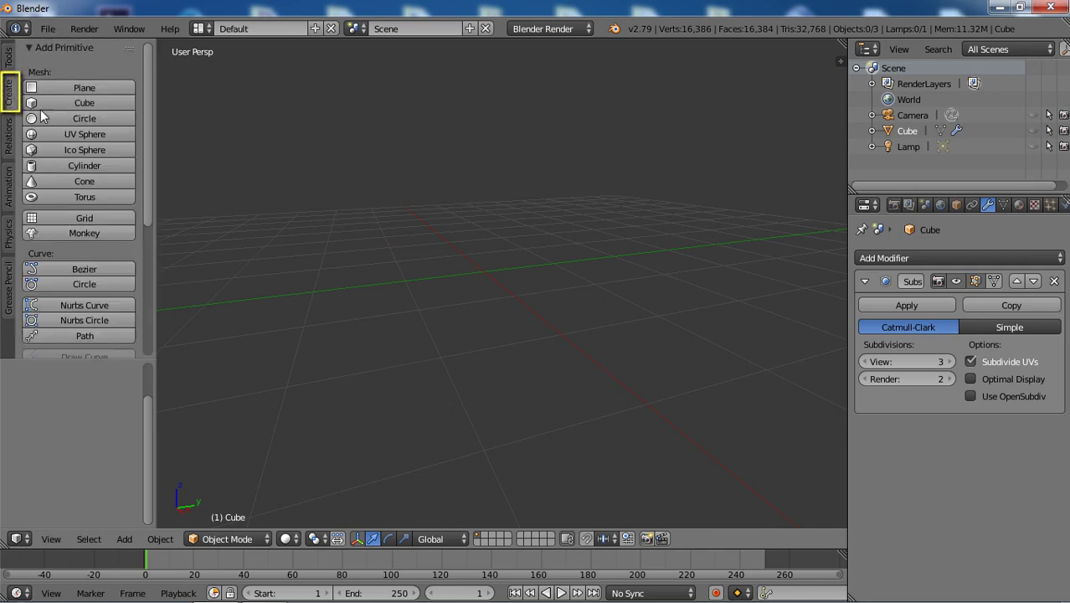
click(85, 134)
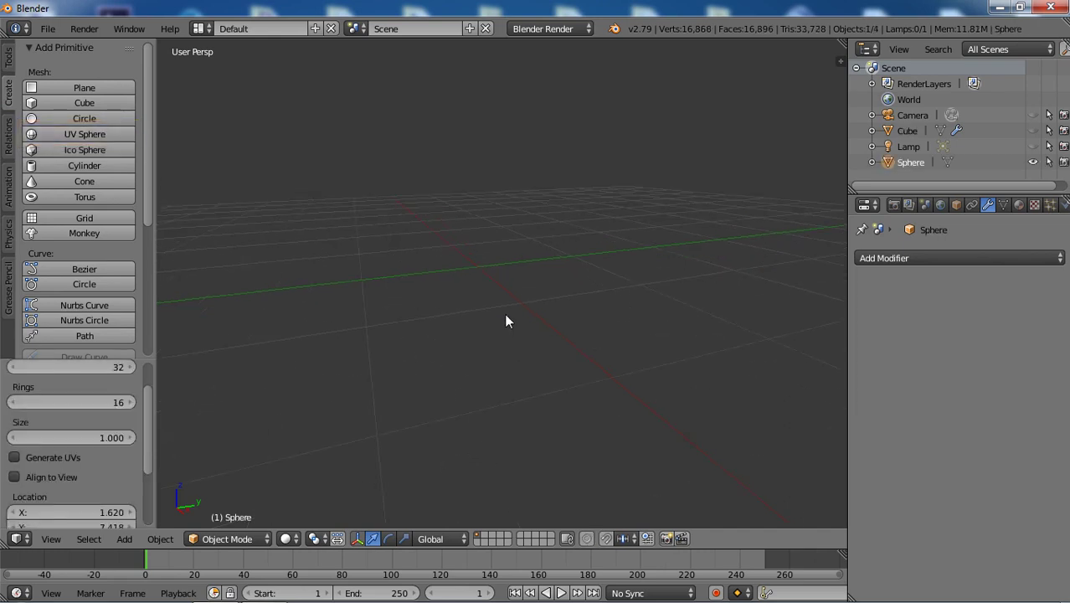
scroll(503, 313, down, 3)
middle_drag(563, 310, 600, 319)
- Delete that sphere, reset the 3D cursor to the origin, and add a new UV sphere there
key(Delete)
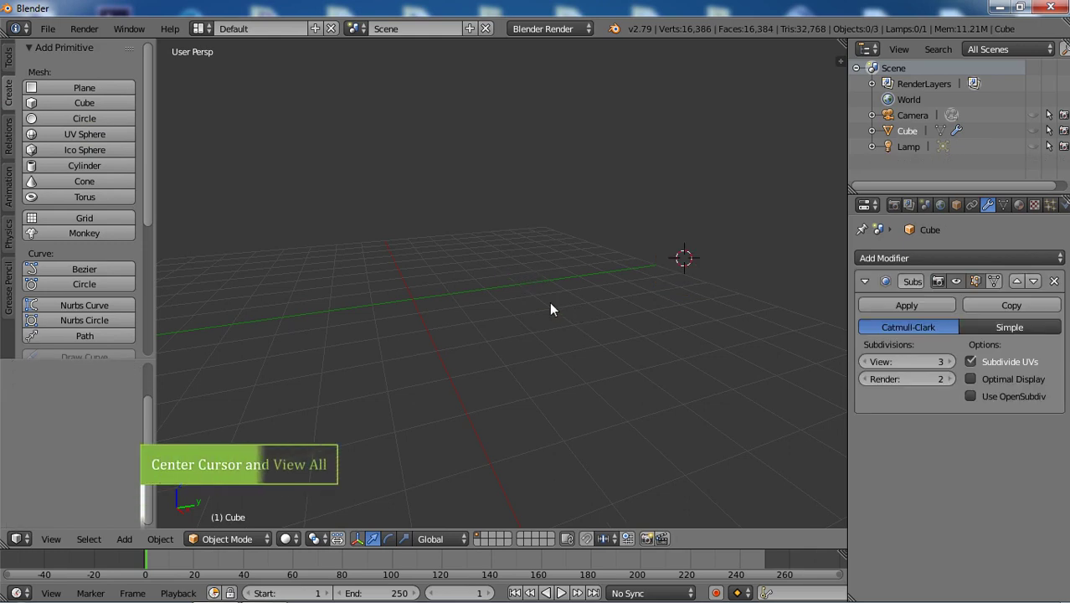
key(shift+c)
middle_drag(543, 331, 530, 313)
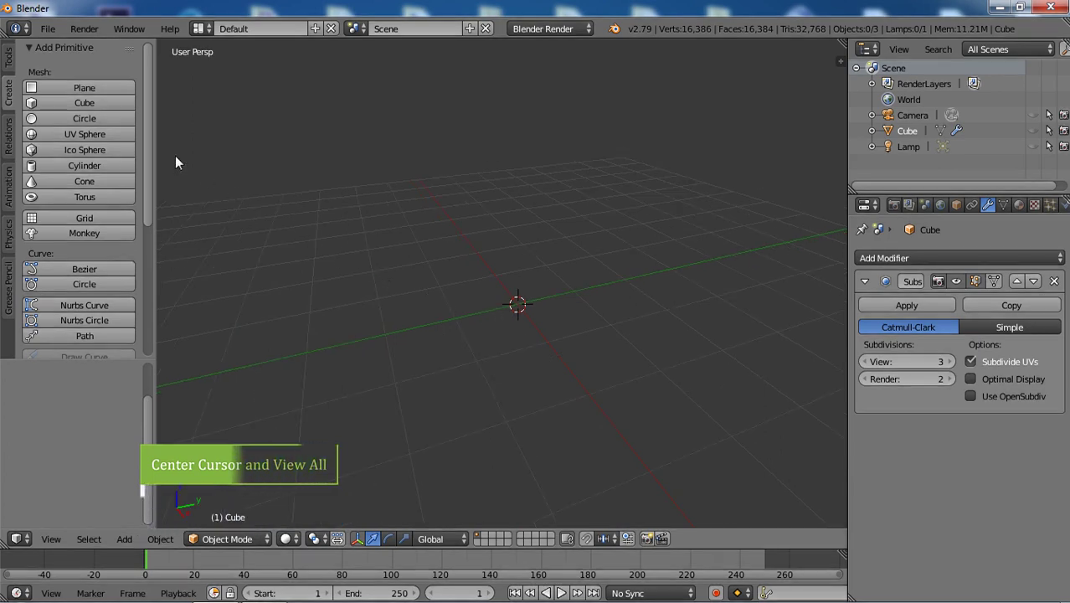
click(110, 136)
- Orbit and zoom in for a close, low-angle view of the sphere
middle_drag(525, 311, 499, 276)
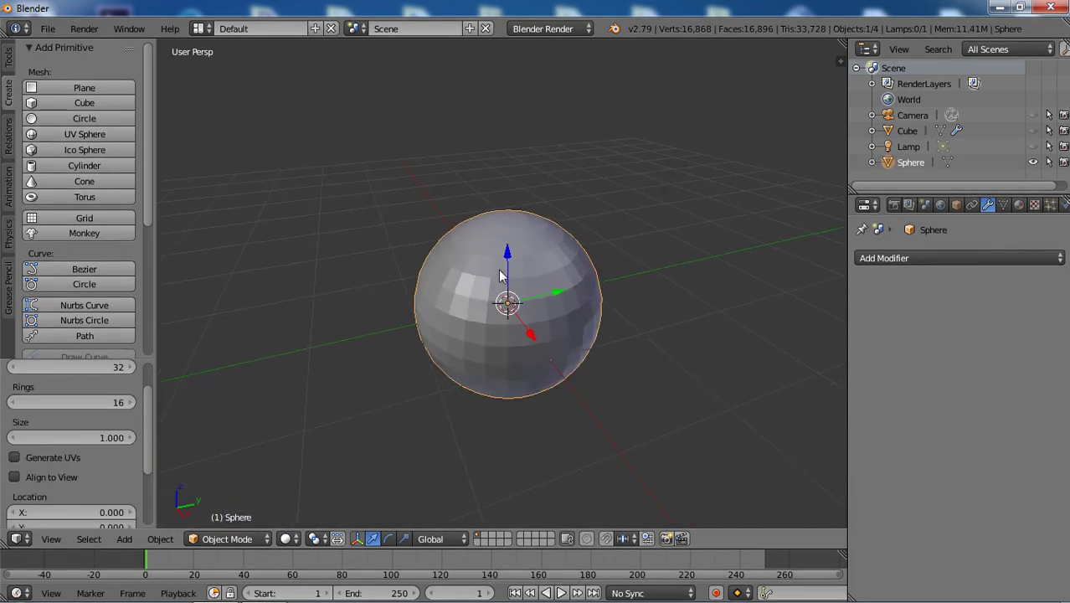
middle_drag(560, 317, 611, 328)
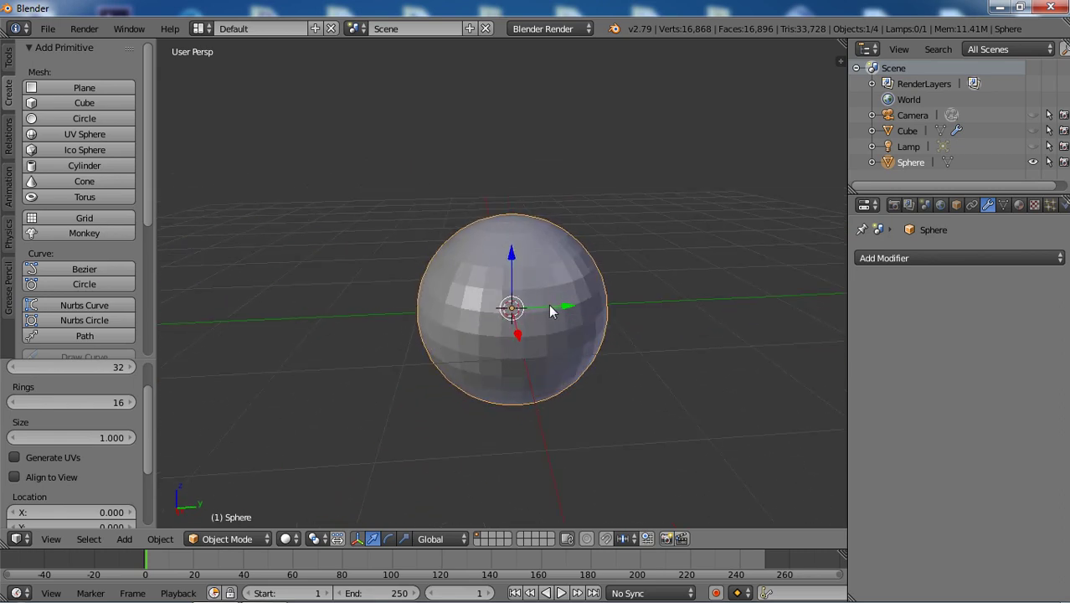
middle_drag(549, 310, 488, 233)
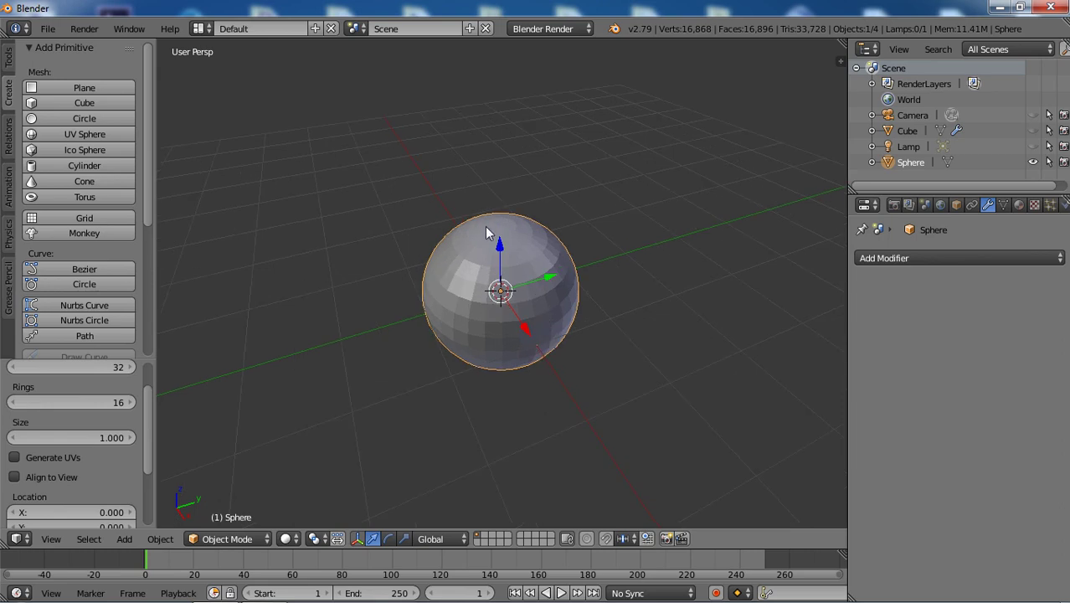
middle_drag(507, 306, 512, 263)
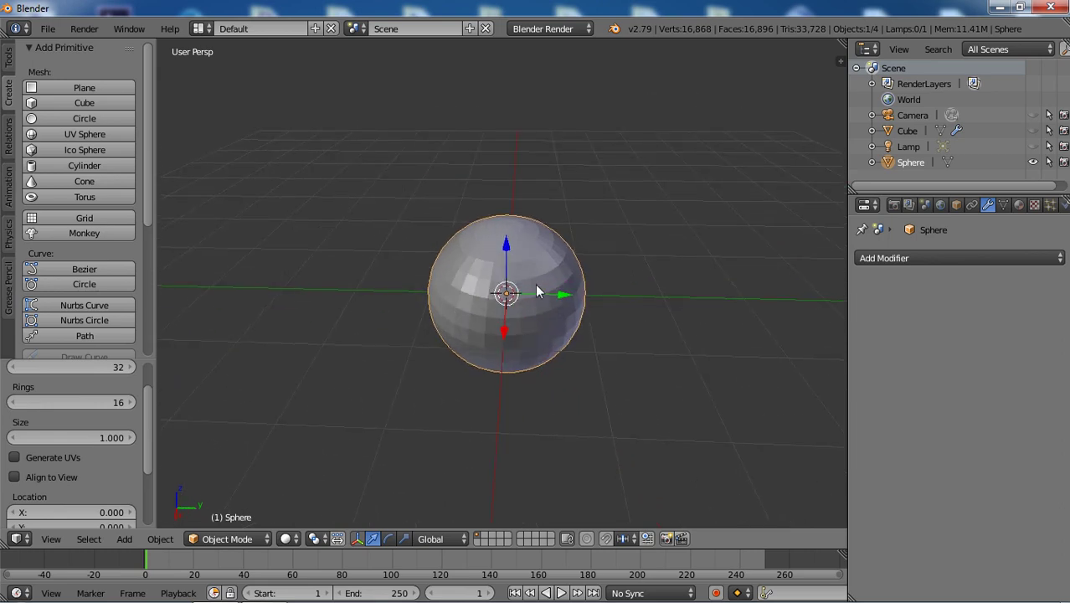
scroll(537, 290, up, 2)
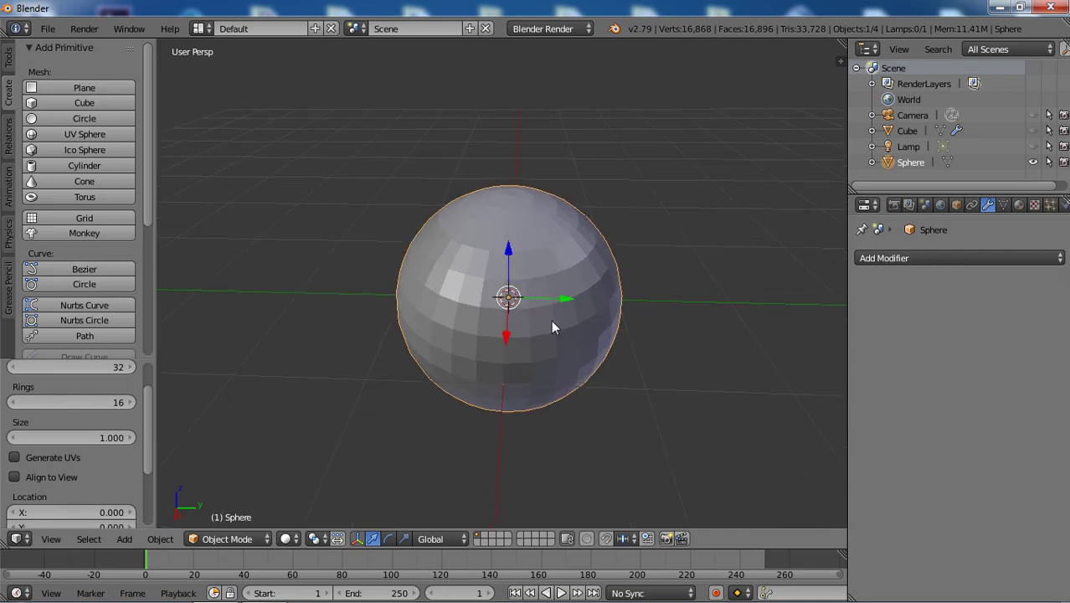
mouse_move(551, 327)
middle_down()
mouse_move(560, 342)
mouse_move(573, 291)
mouse_move(576, 321)
mouse_move(569, 289)
mouse_move(544, 321)
mouse_move(498, 327)
mouse_move(554, 313)
middle_up()
scroll(572, 290, up, 1)
scroll(575, 319, up, 1)
- In Edit Mode with Face select, select a 2×2 block of four faces at the sphere's front centre
key(Tab)
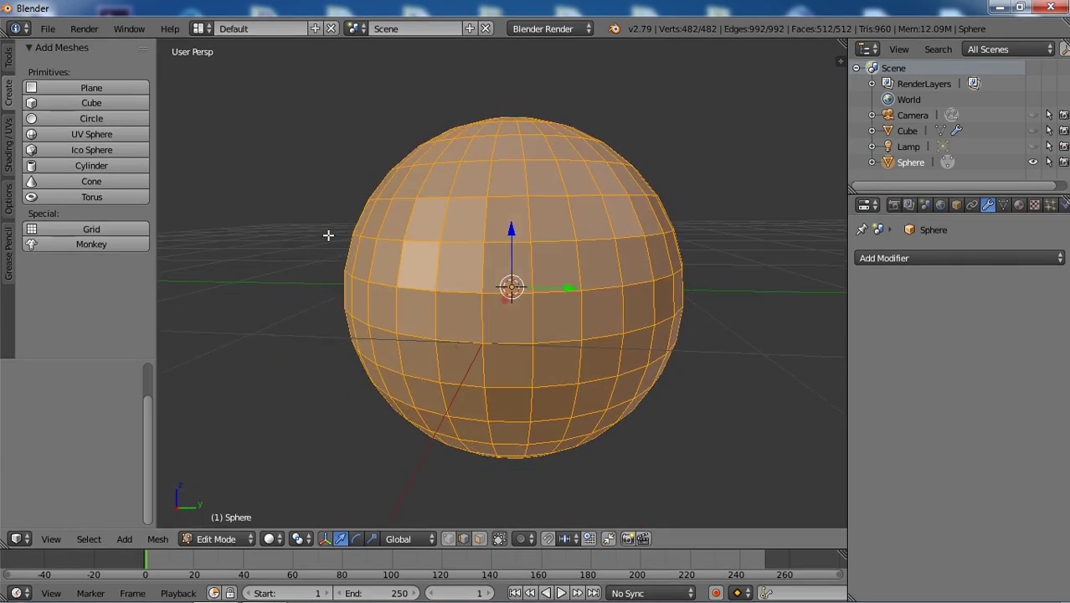
click(479, 538)
middle_drag(587, 331, 547, 312)
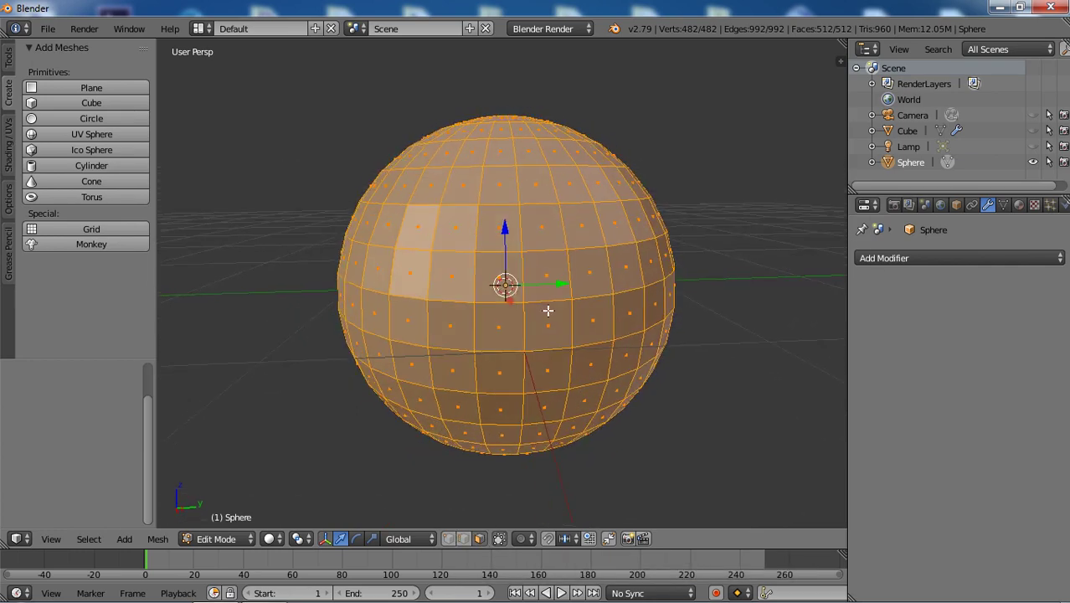
right_click(505, 283)
shift+right_click(540, 279)
shift+right_click(544, 322)
shift+right_click(505, 328)
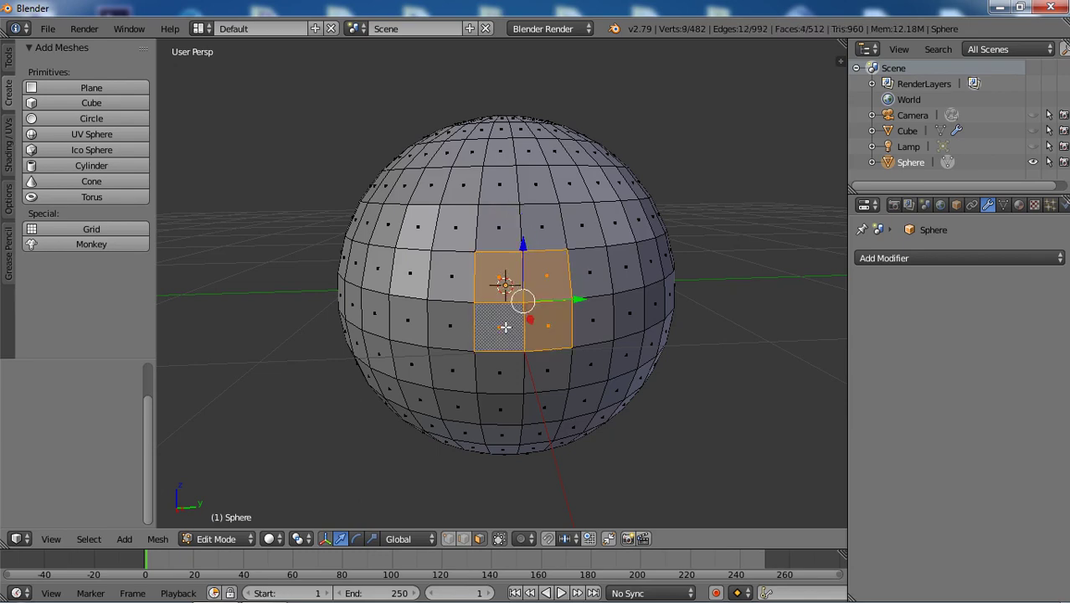
middle_drag(532, 354, 544, 358)
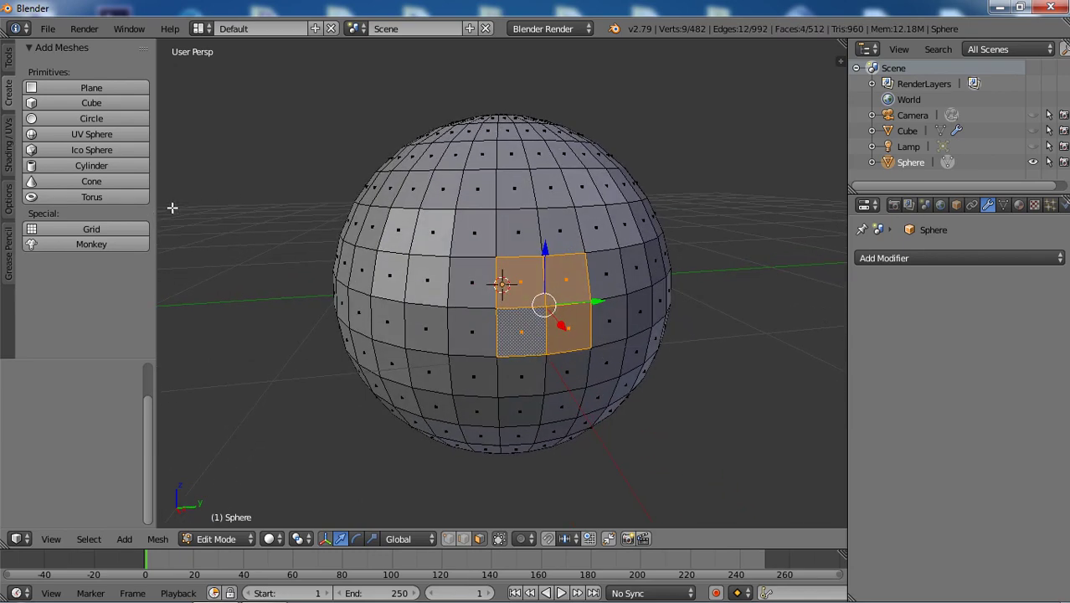
click(10, 63)
scroll(148, 168, down, 2)
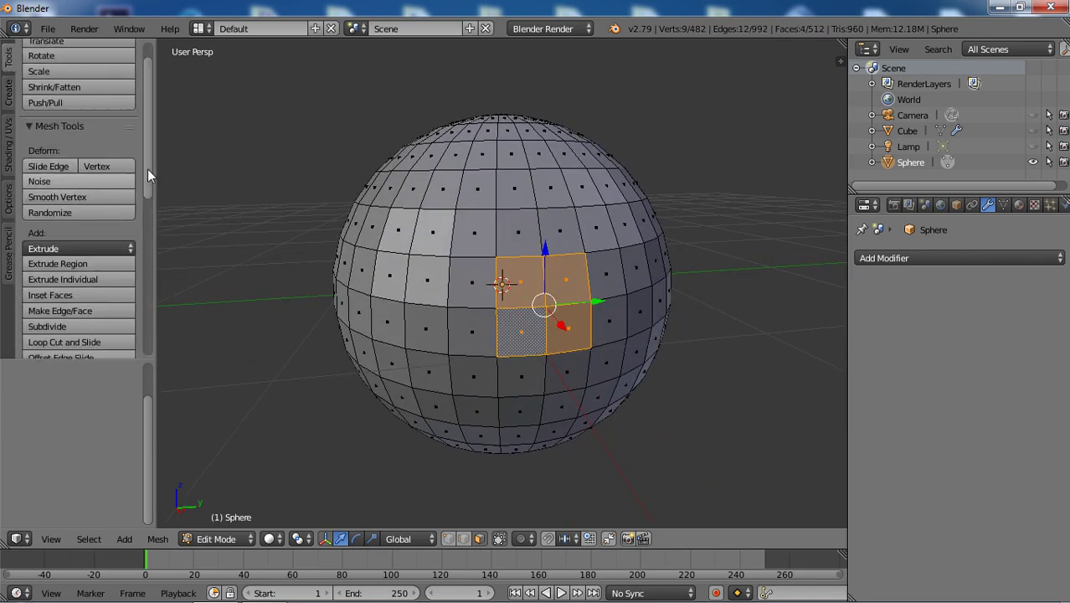
drag(150, 179, 150, 222)
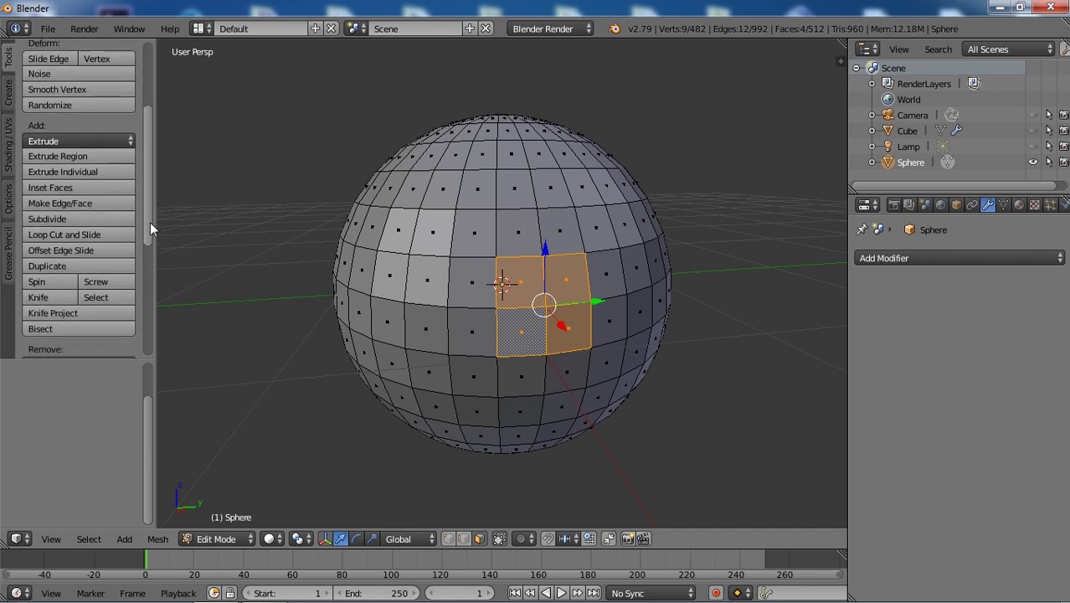
- Inset the four selected faces with a 0.0419 thickness border ring
click(118, 187)
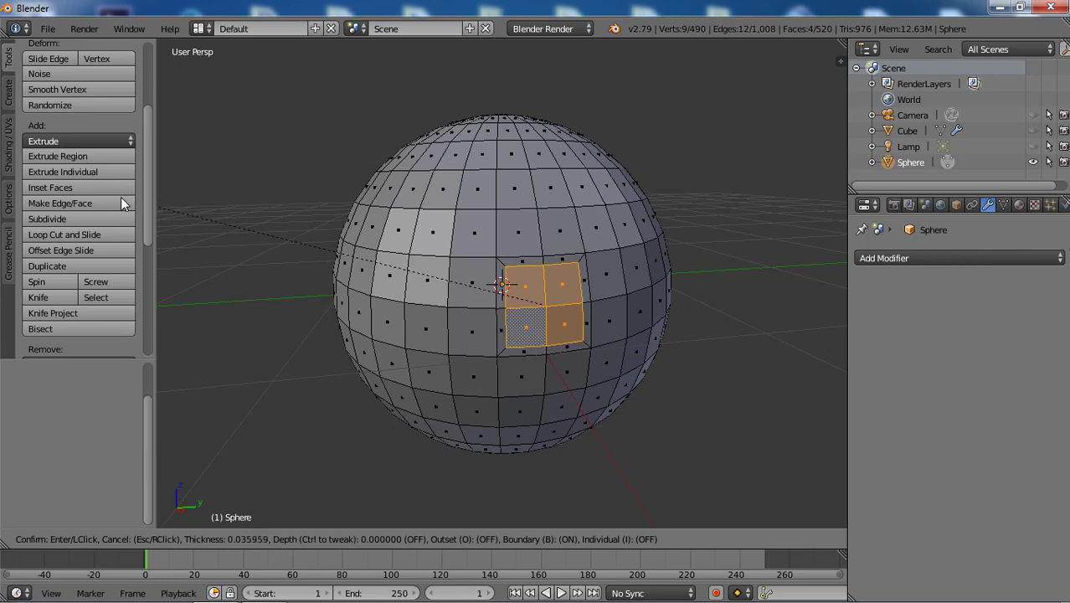
click(122, 197)
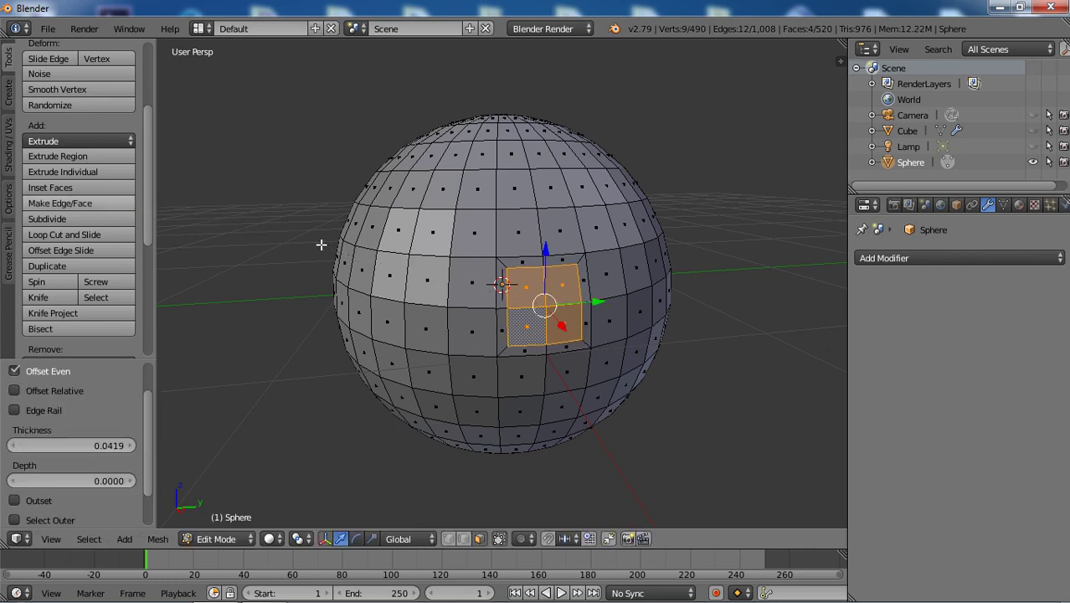
middle_drag(436, 249, 500, 295)
scroll(510, 276, up, 2)
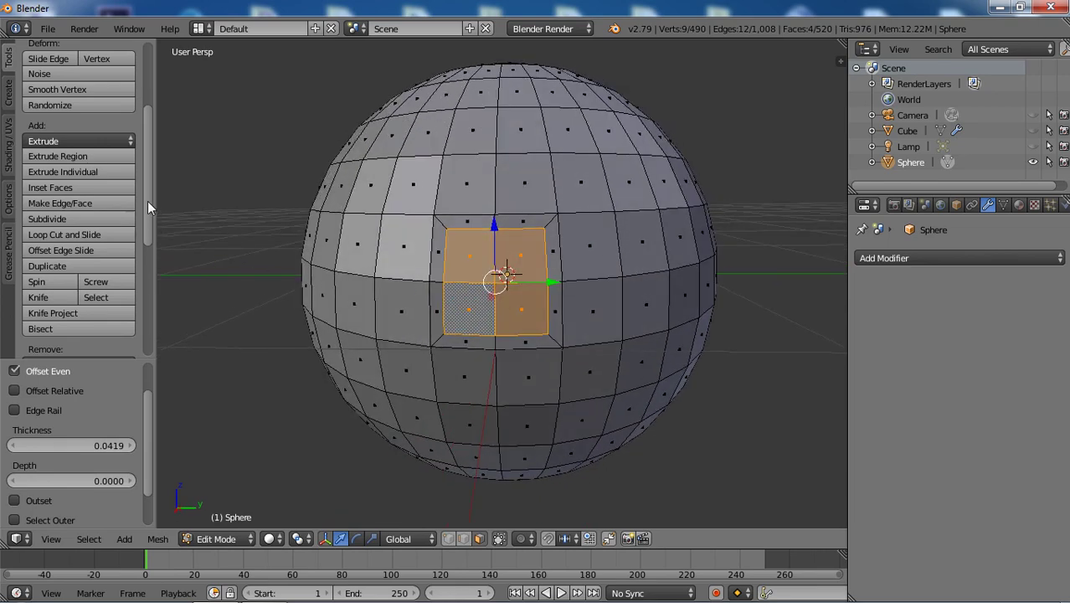
drag(147, 201, 150, 303)
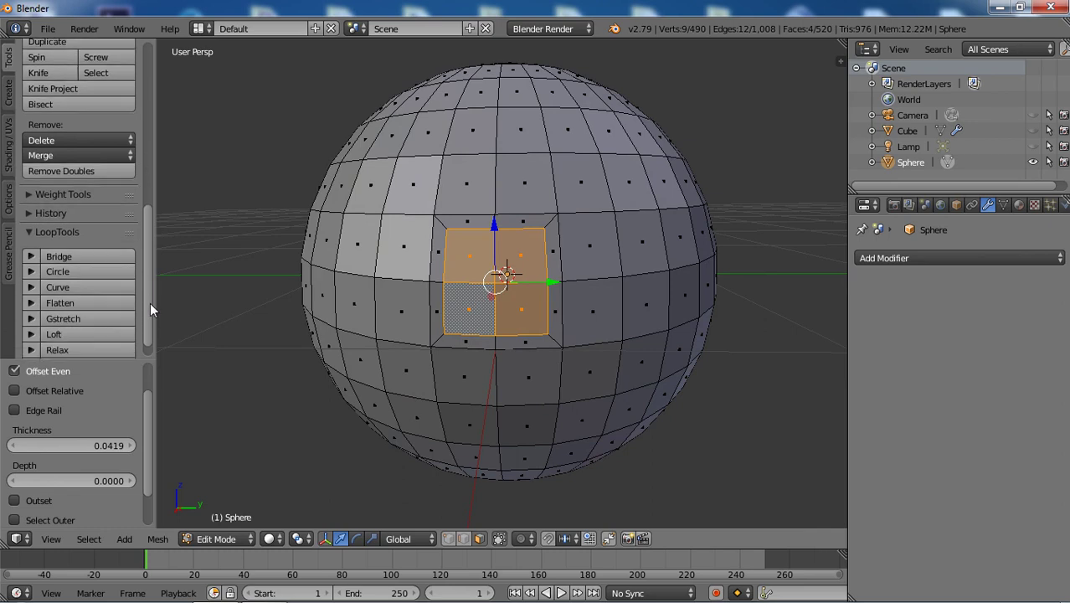
scroll(144, 281, down, 1)
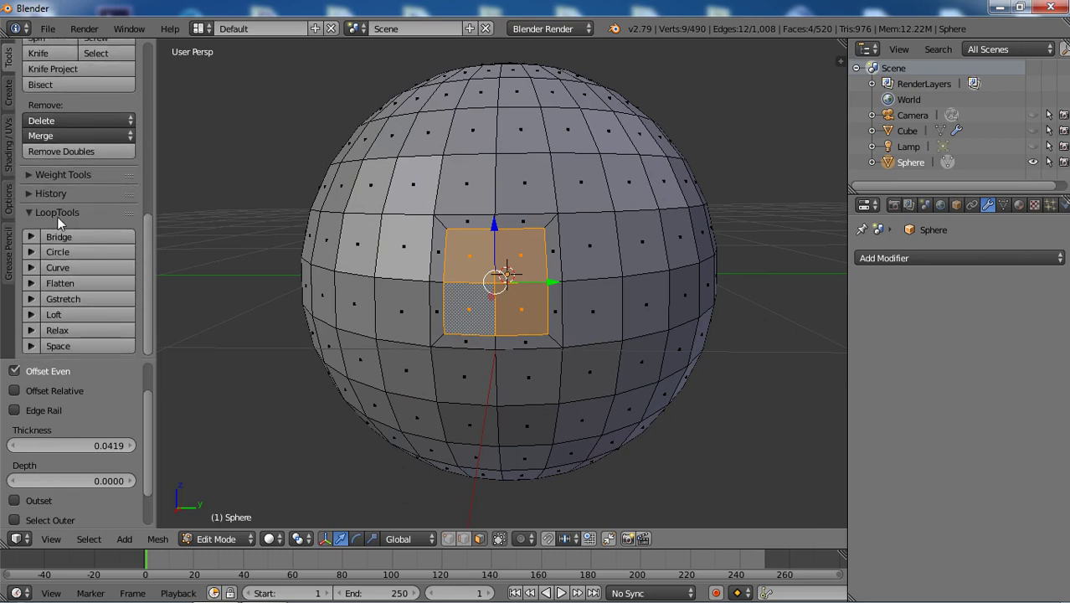
- Use LoopTools Circle to round the inset patch into a regular circular outline
click(102, 251)
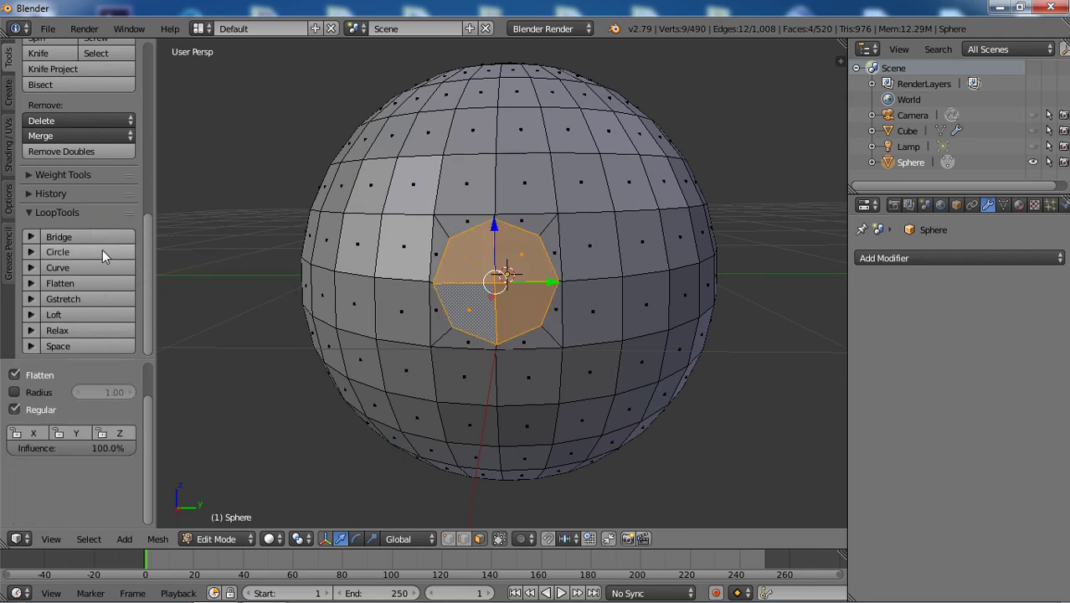
middle_drag(466, 289, 453, 218)
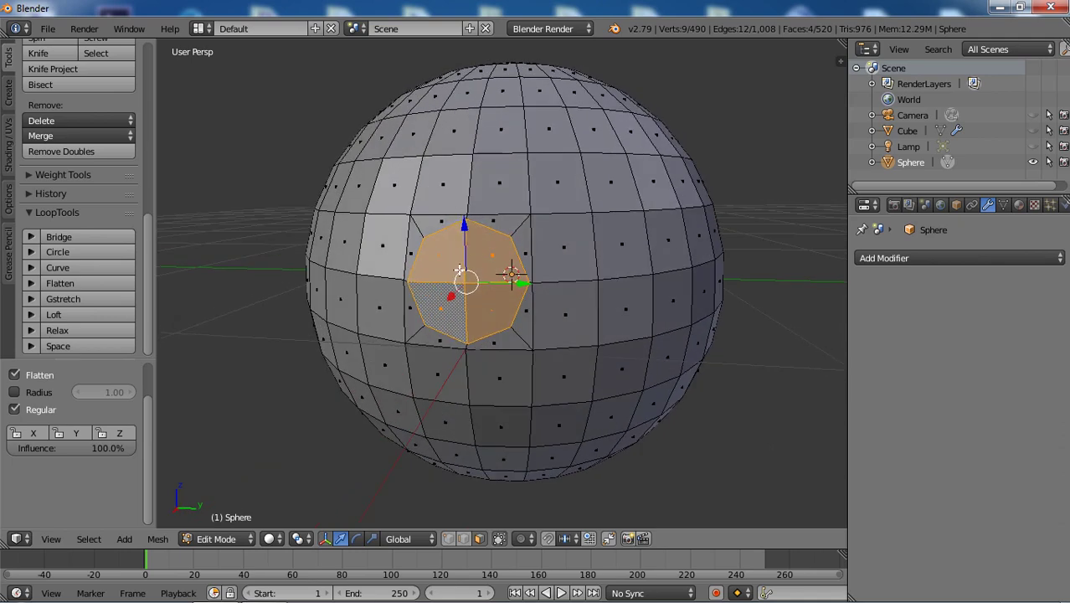
middle_drag(458, 269, 441, 244)
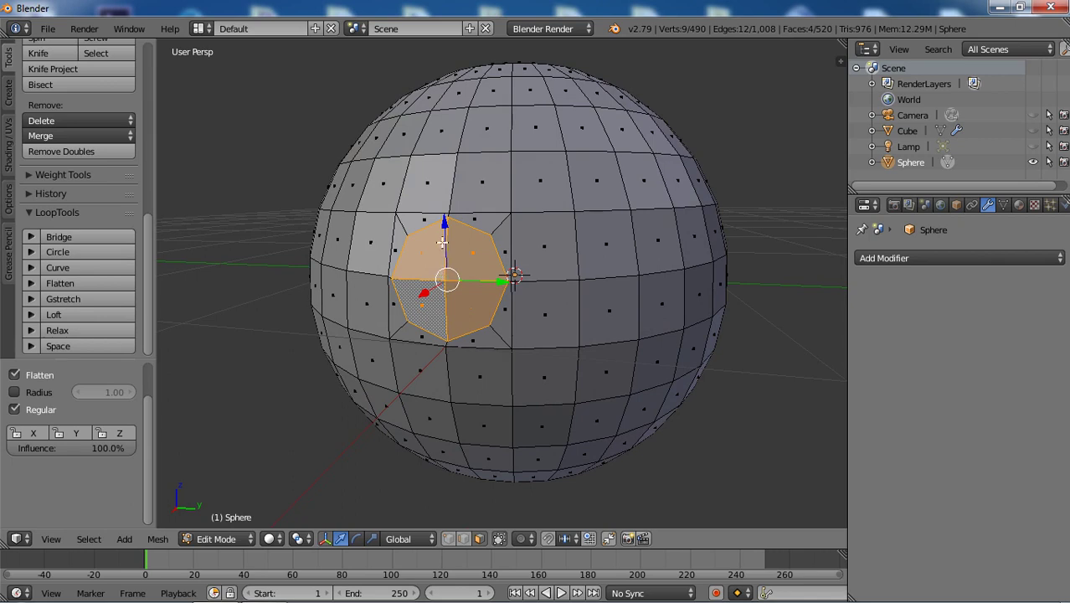
scroll(443, 253, up, 2)
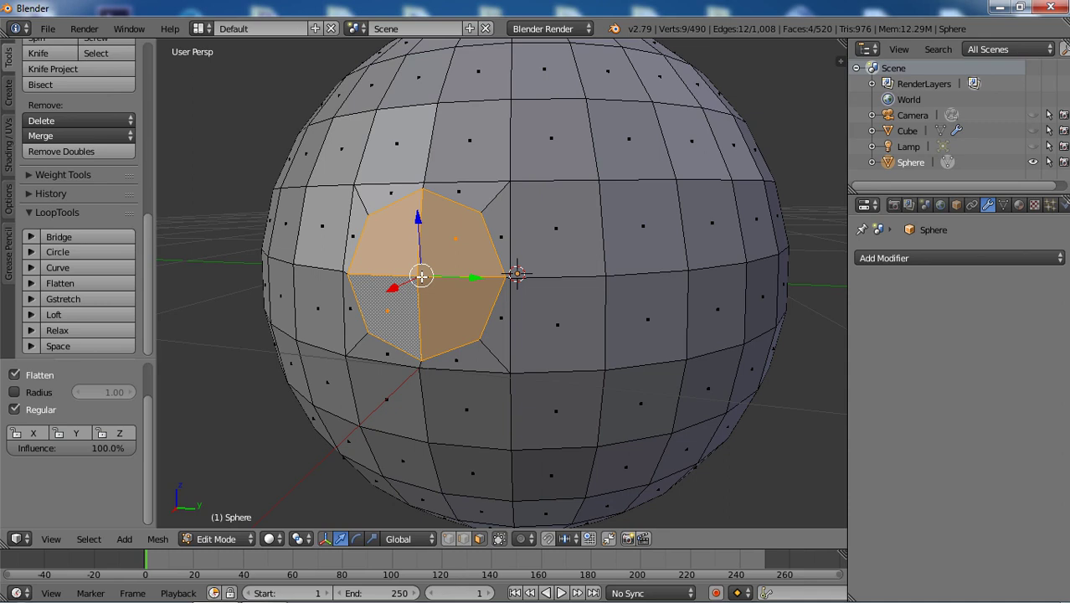
scroll(421, 276, down, 2)
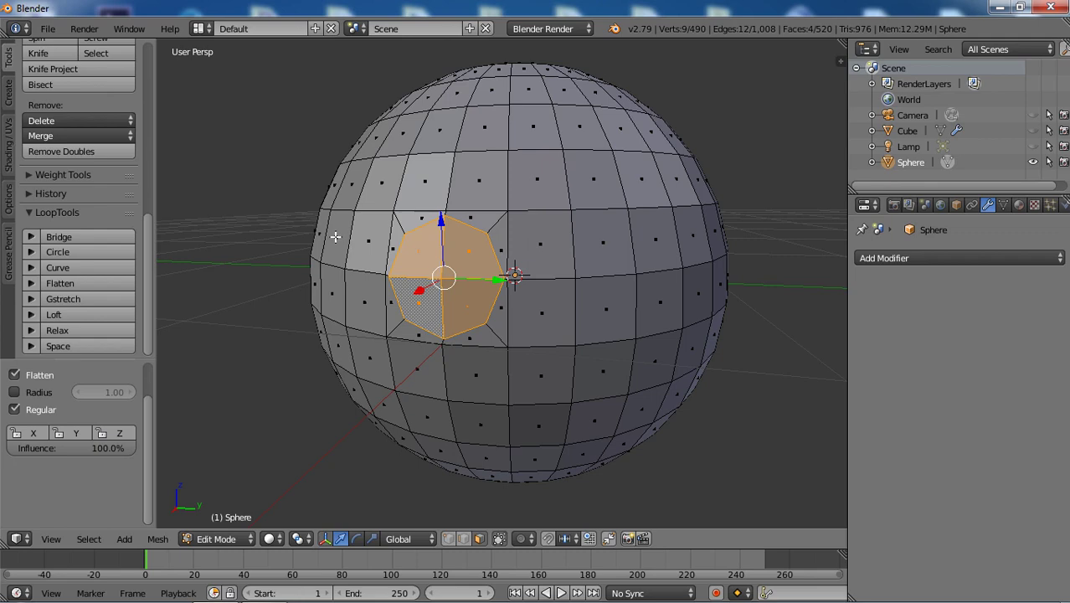
- Centre the circular patch in view and extrude it once as a shallow first step
middle_drag(335, 238, 356, 230)
middle_drag(574, 286, 601, 278)
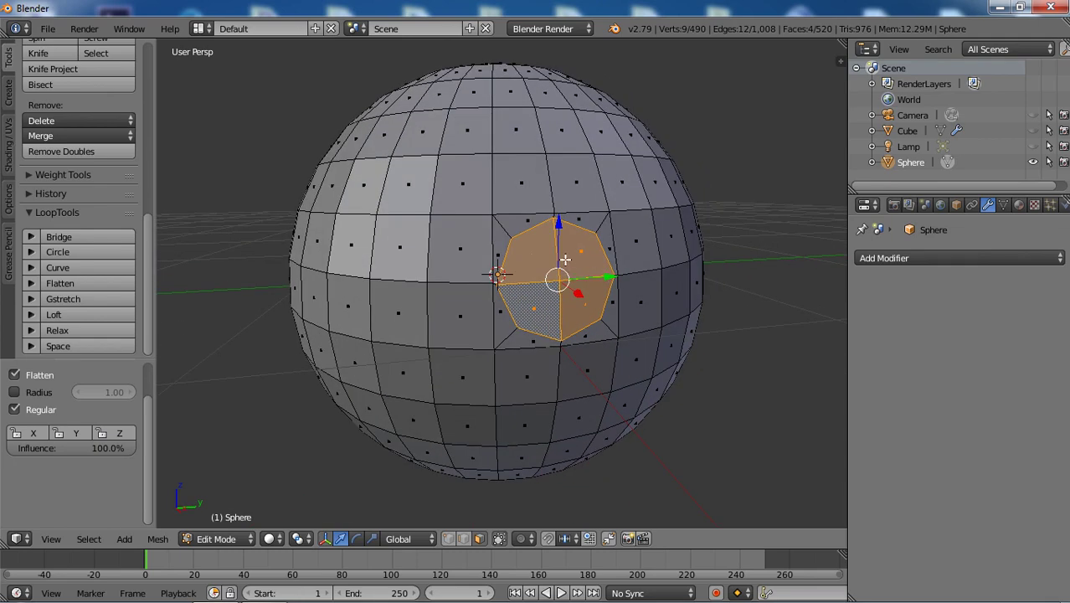
scroll(563, 276, up, 3)
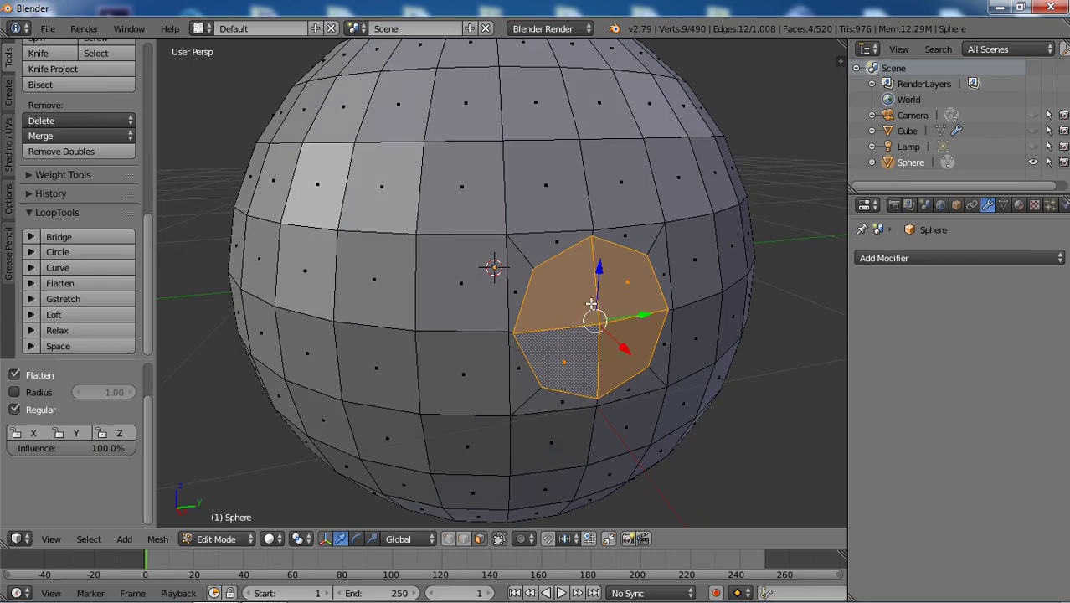
scroll(596, 311, down, 2)
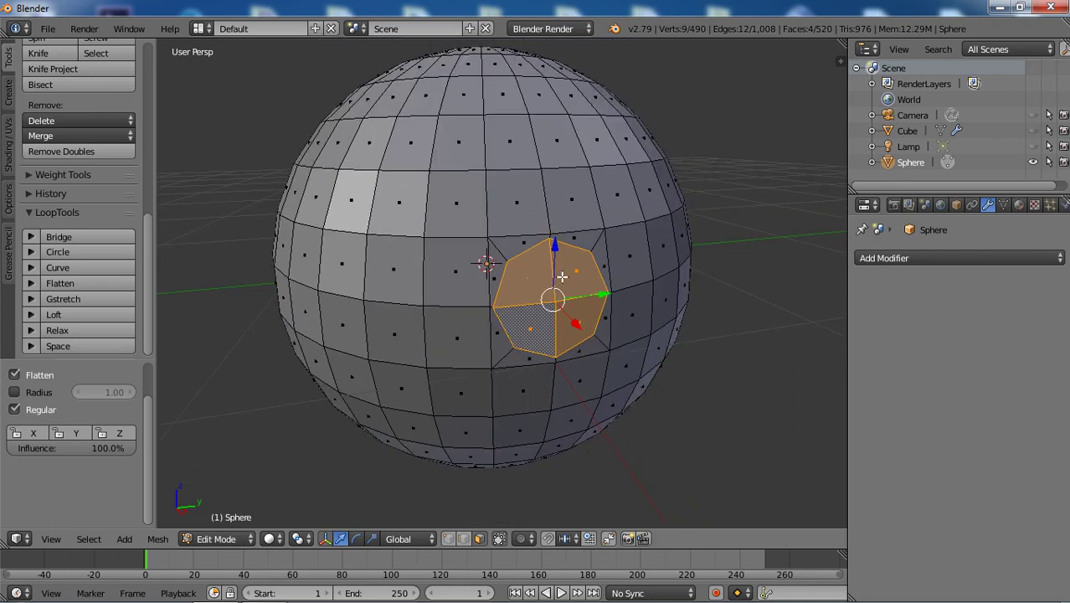
scroll(583, 311, up, 4)
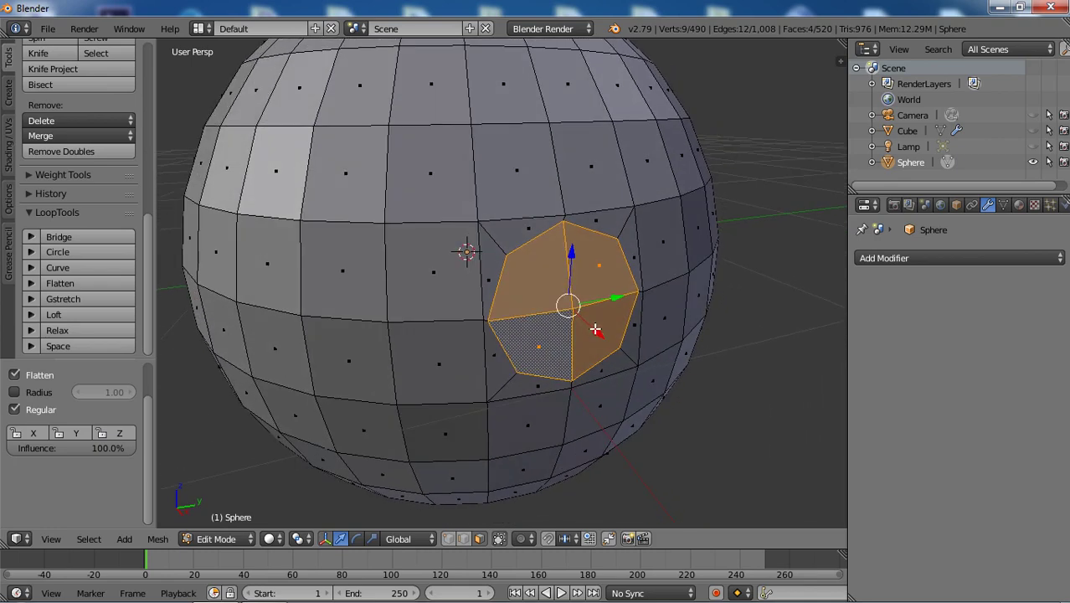
scroll(594, 330, up, 1)
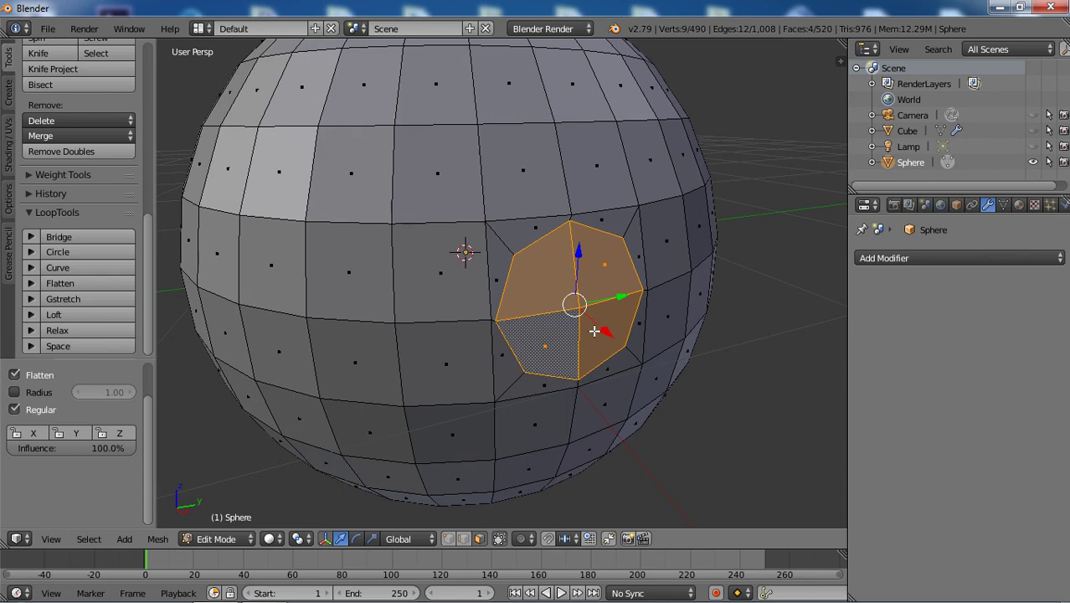
key(e)
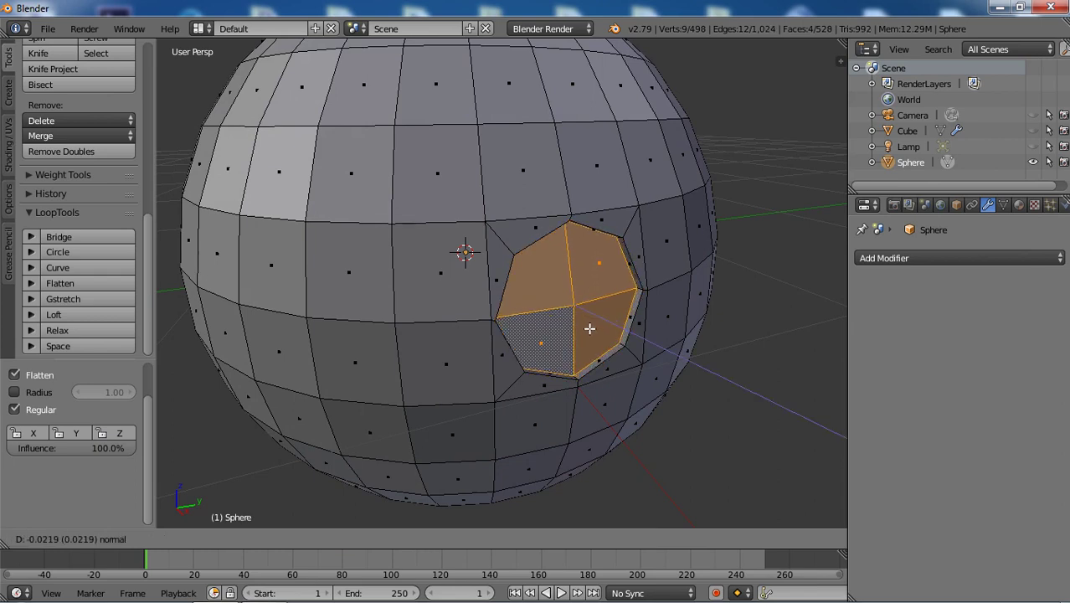
click(590, 328)
middle_drag(592, 329, 598, 330)
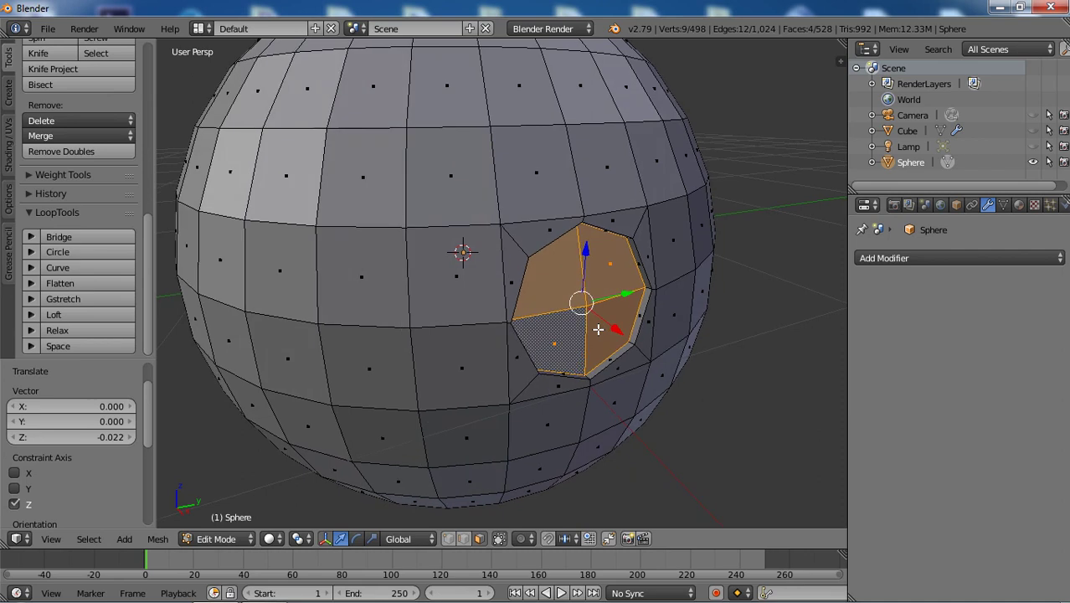
- Extrude the circle twice more, pushing it inward to about -0.174 depth to form the hole
key(e)
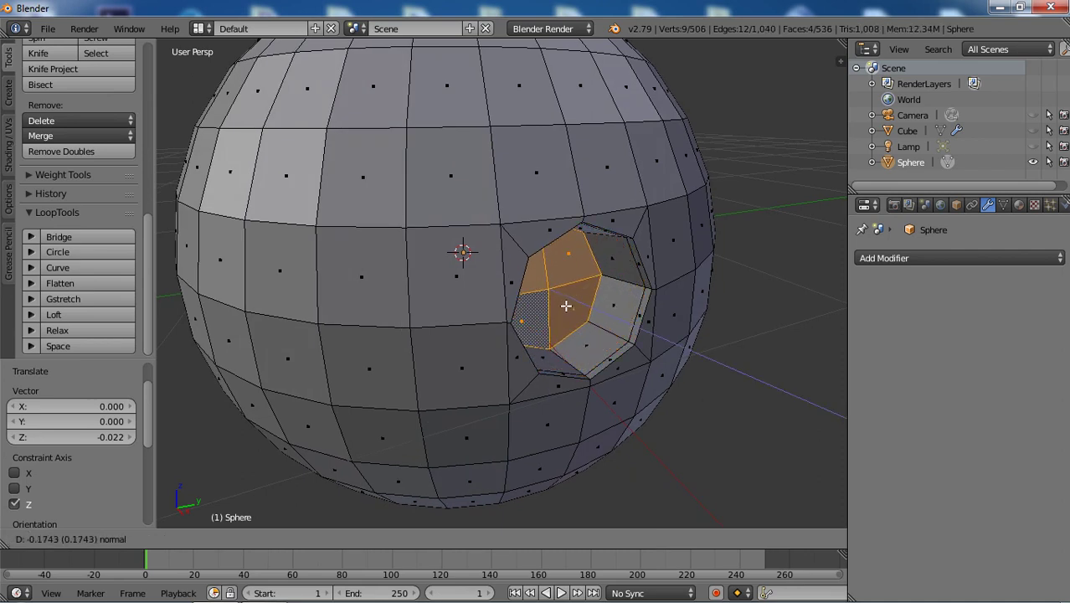
click(566, 307)
middle_drag(566, 307, 559, 311)
key(e)
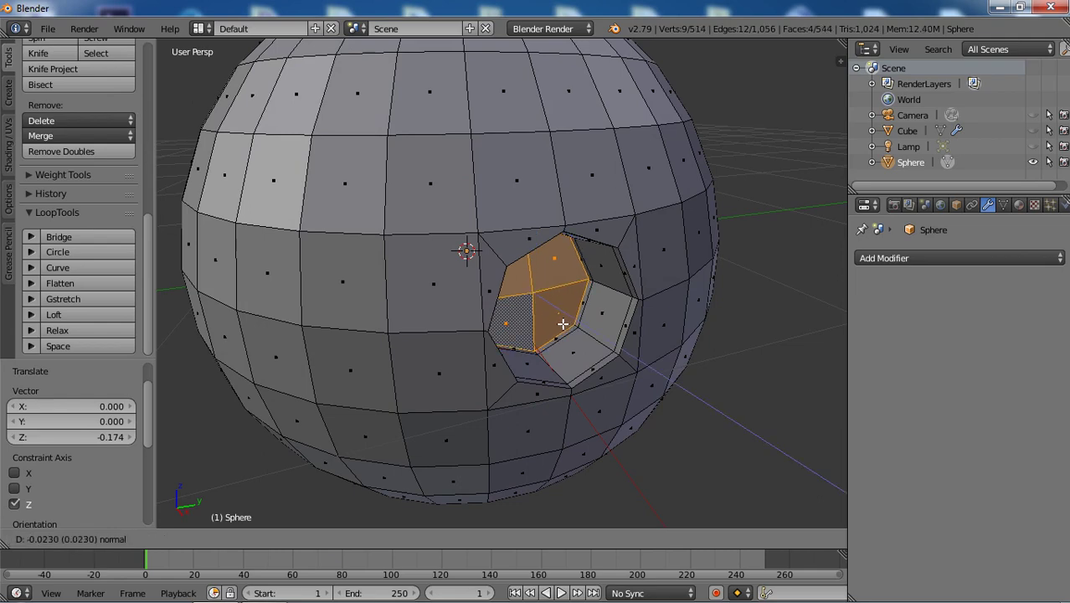
click(564, 324)
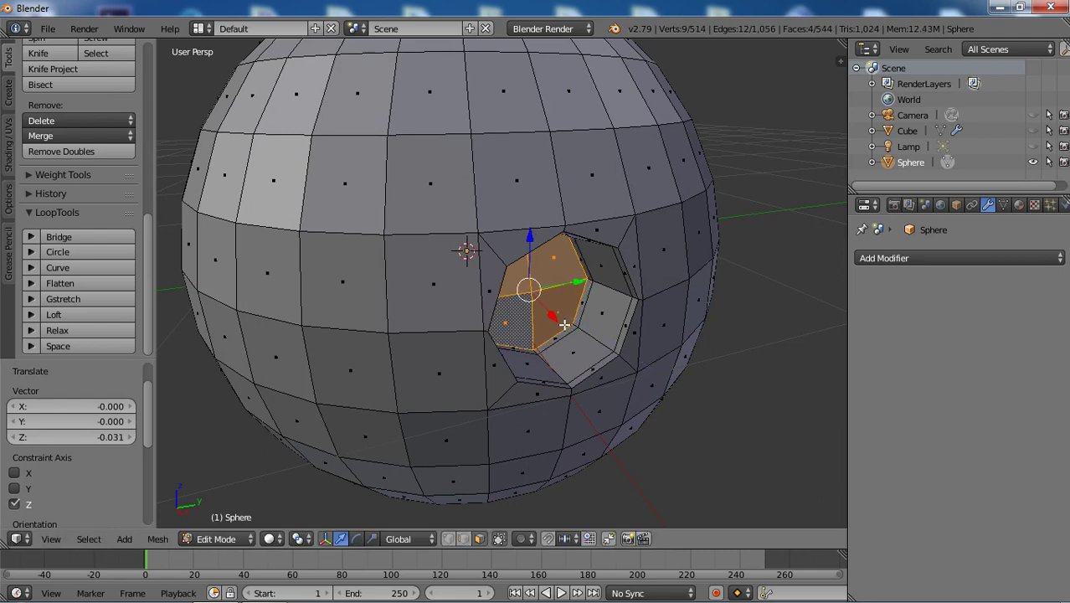
middle_drag(583, 342, 557, 282)
scroll(567, 301, up, 2)
scroll(567, 301, down, 3)
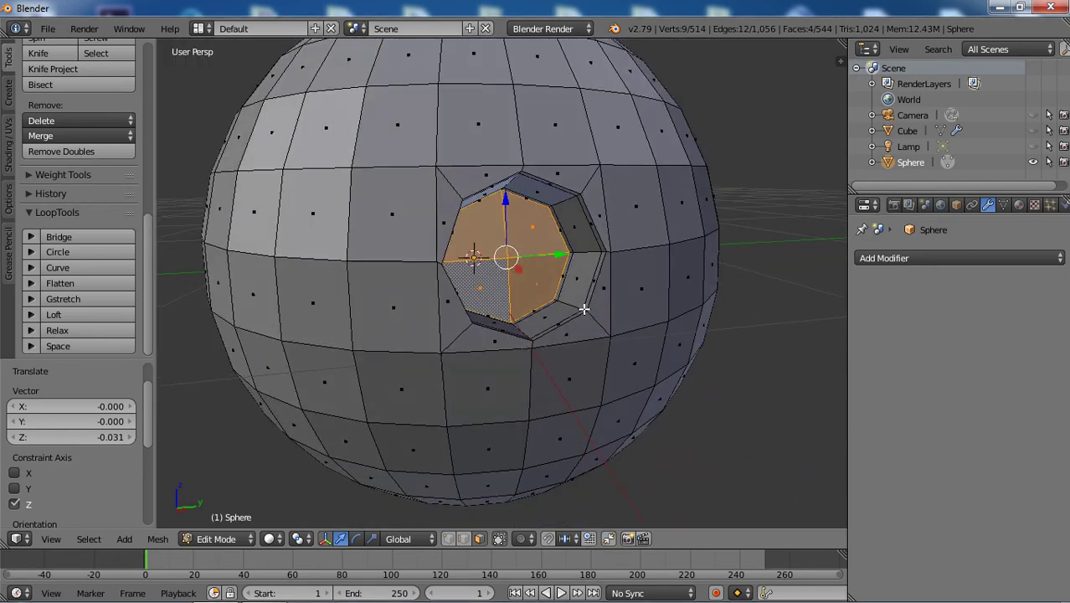
- Inset the hole's faces to form a 0.0183 rim, then orbit to inspect
key(i)
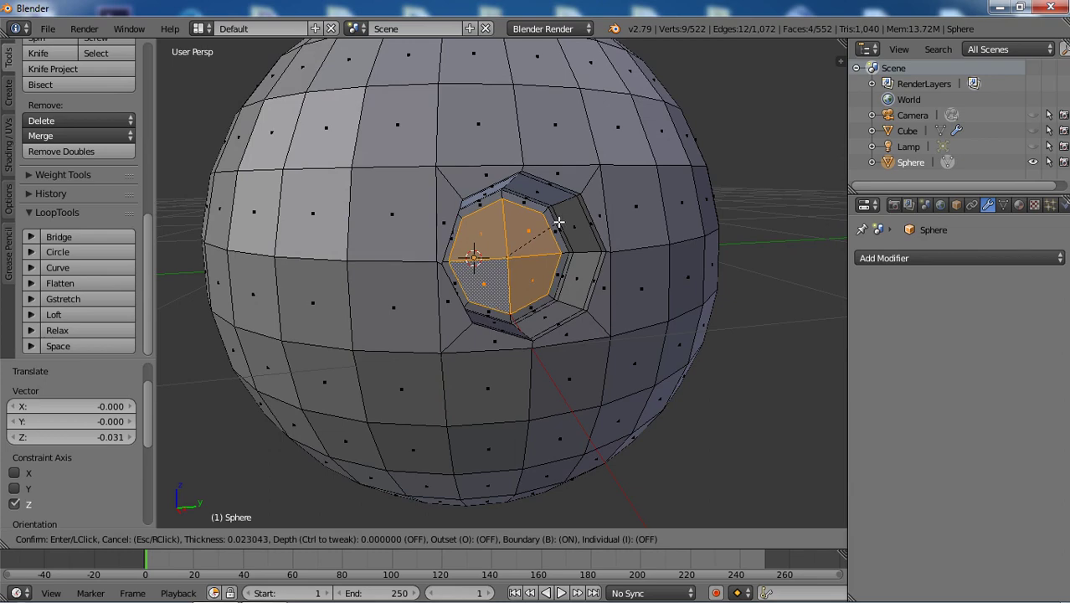
click(558, 223)
middle_drag(560, 276, 542, 276)
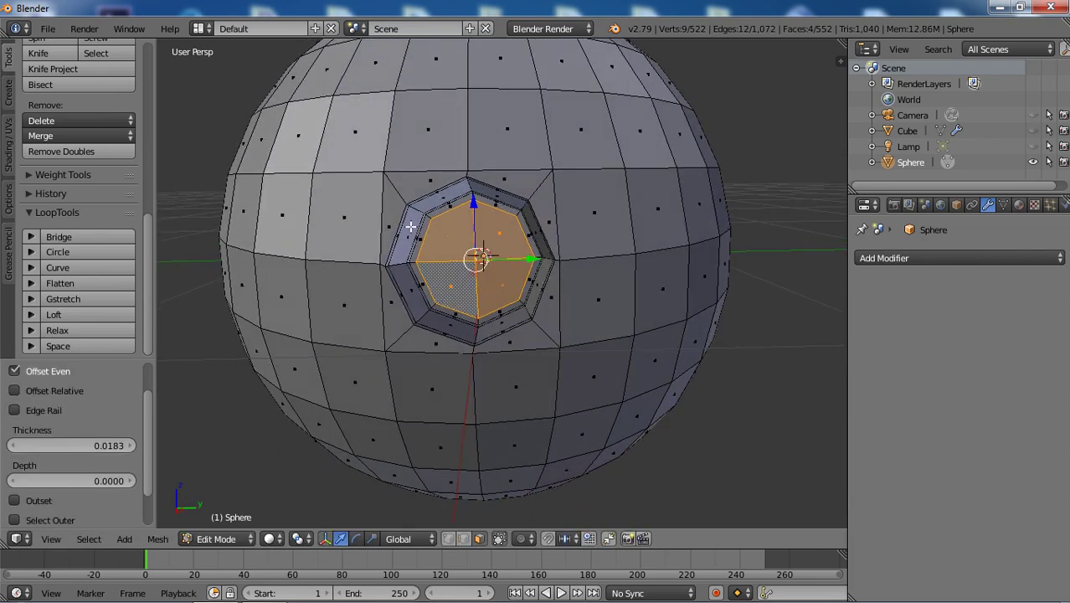
middle_drag(490, 258, 448, 211)
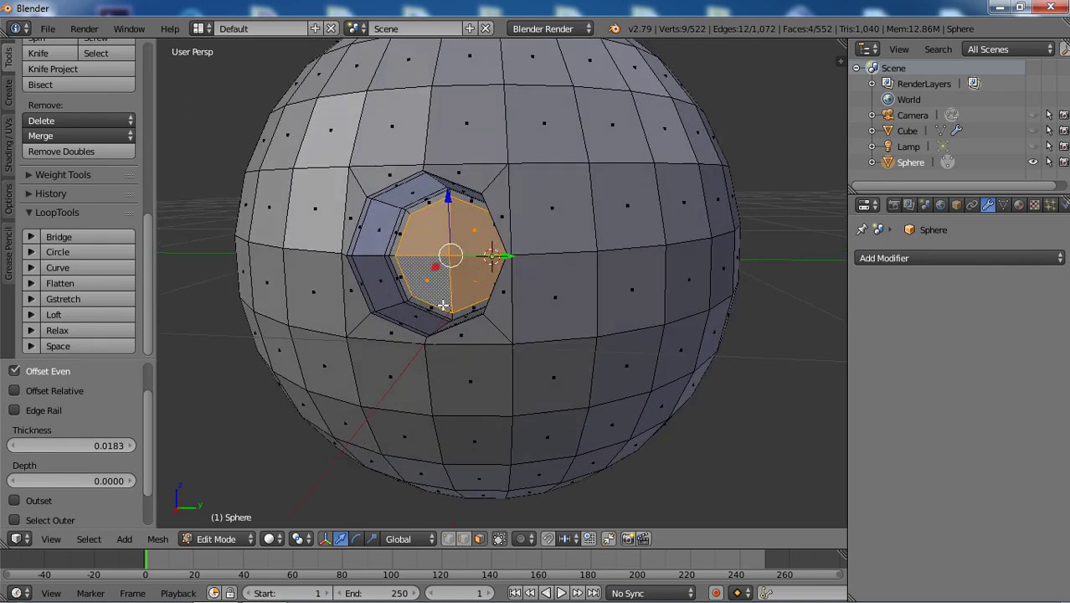
mouse_move(443, 312)
middle_down()
mouse_move(460, 315)
mouse_move(446, 305)
middle_up()
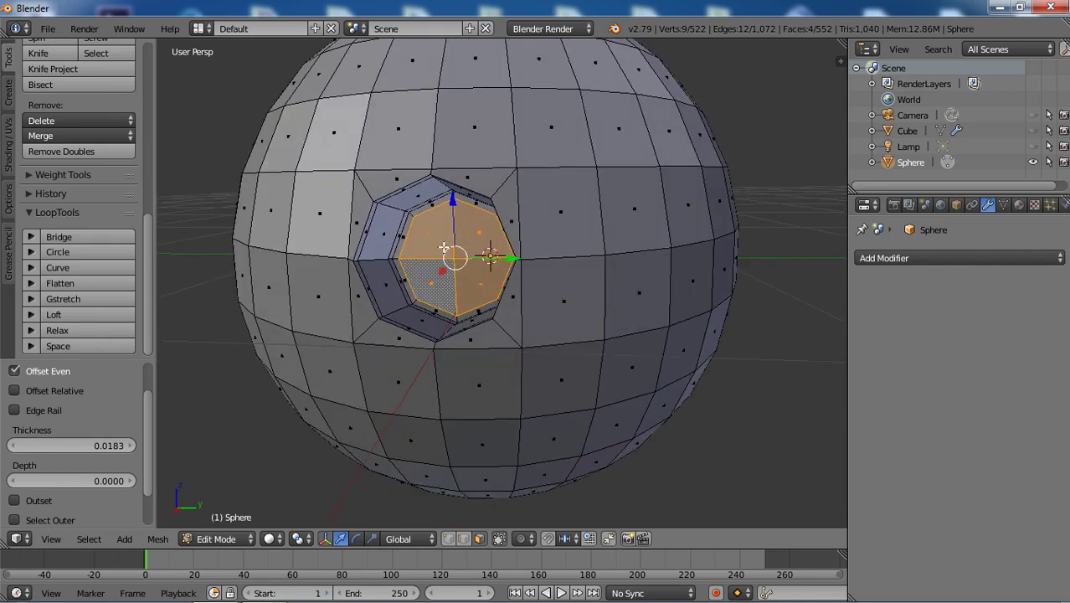
middle_drag(451, 263, 494, 268)
- In Object Mode, add a Subdivision Surface modifier to the sphere with View subdivisions 3
key(Tab)
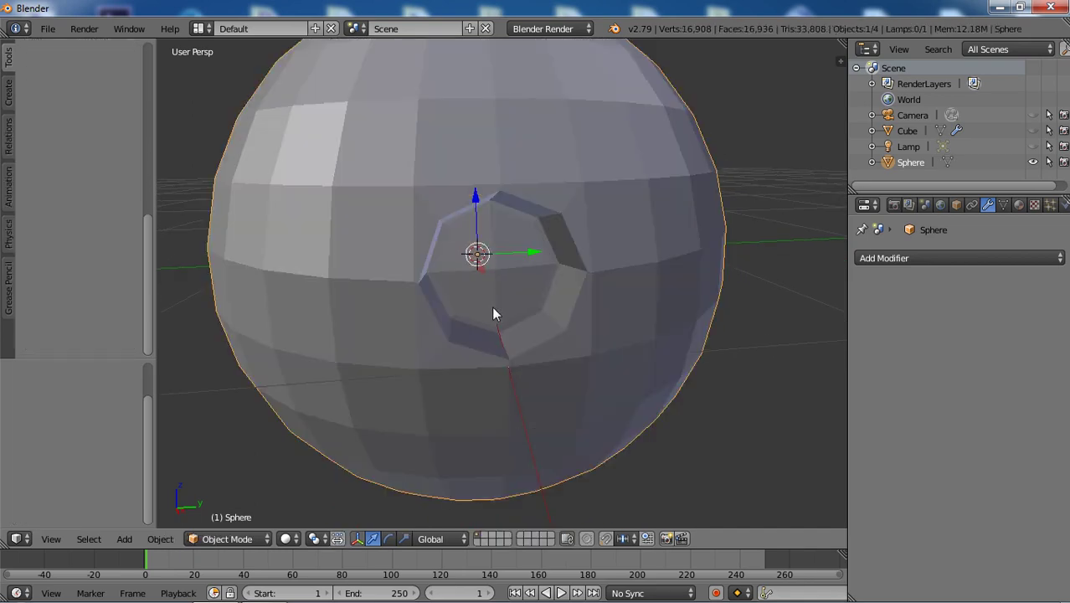
middle_drag(494, 311, 518, 289)
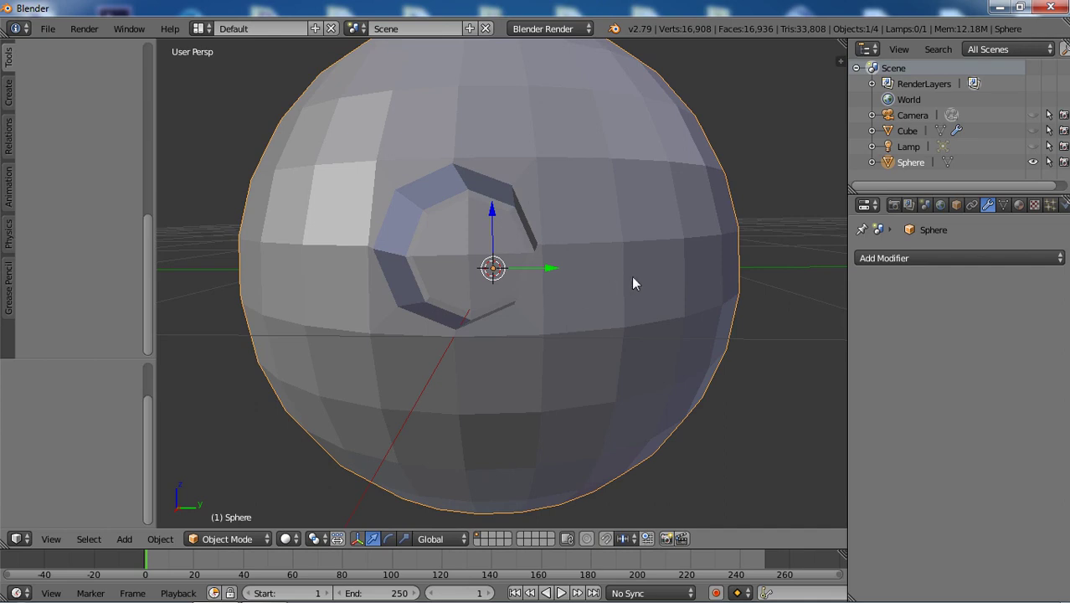
click(993, 258)
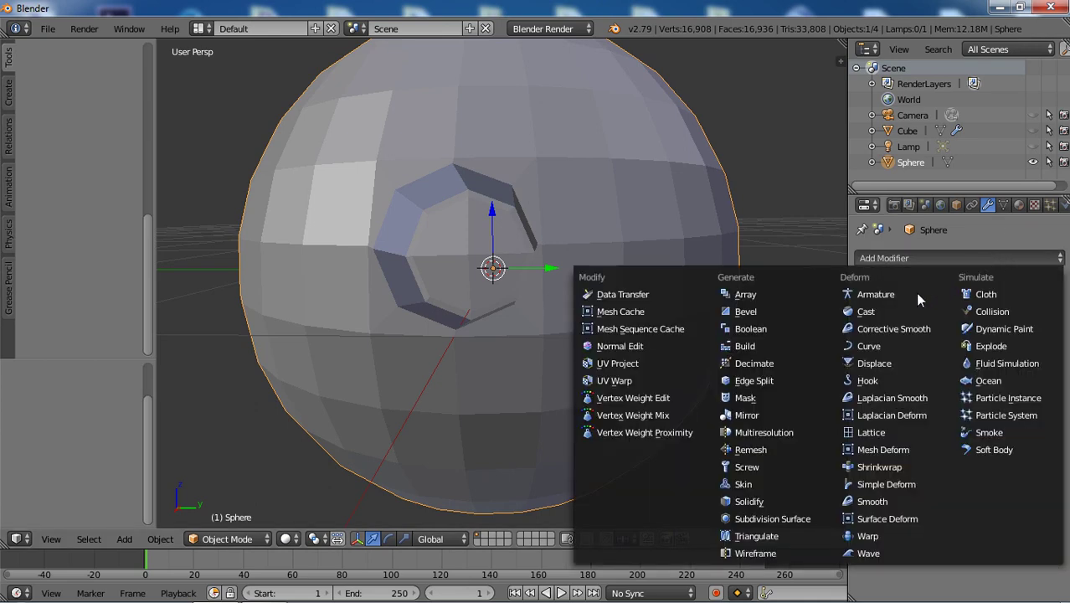
click(795, 518)
middle_drag(581, 349, 559, 343)
scroll(559, 343, down, 1)
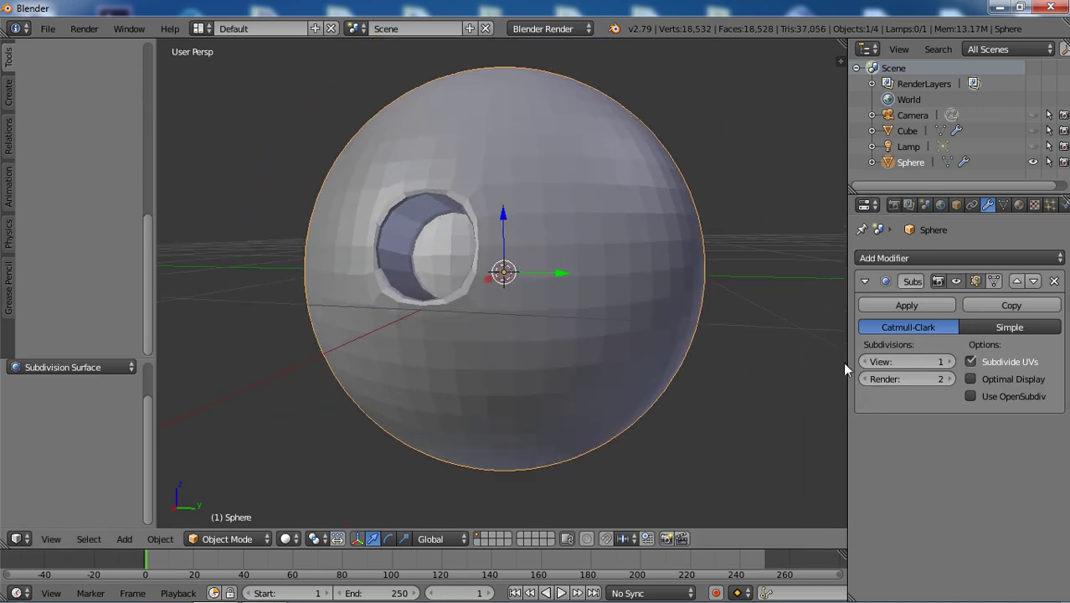
click(950, 361)
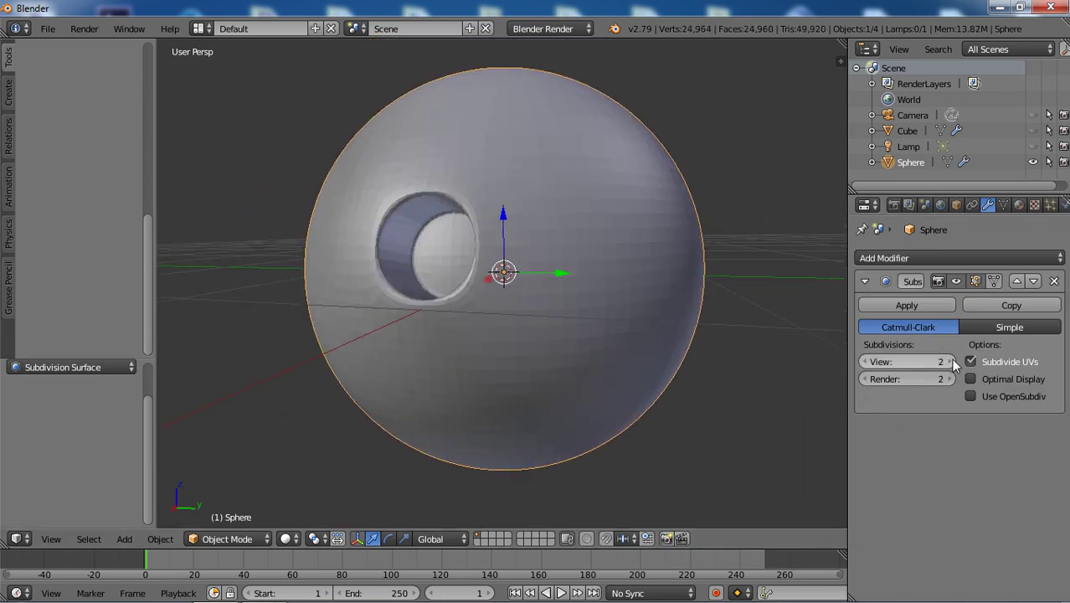
click(951, 360)
middle_drag(826, 325, 561, 345)
middle_drag(521, 254, 403, 230)
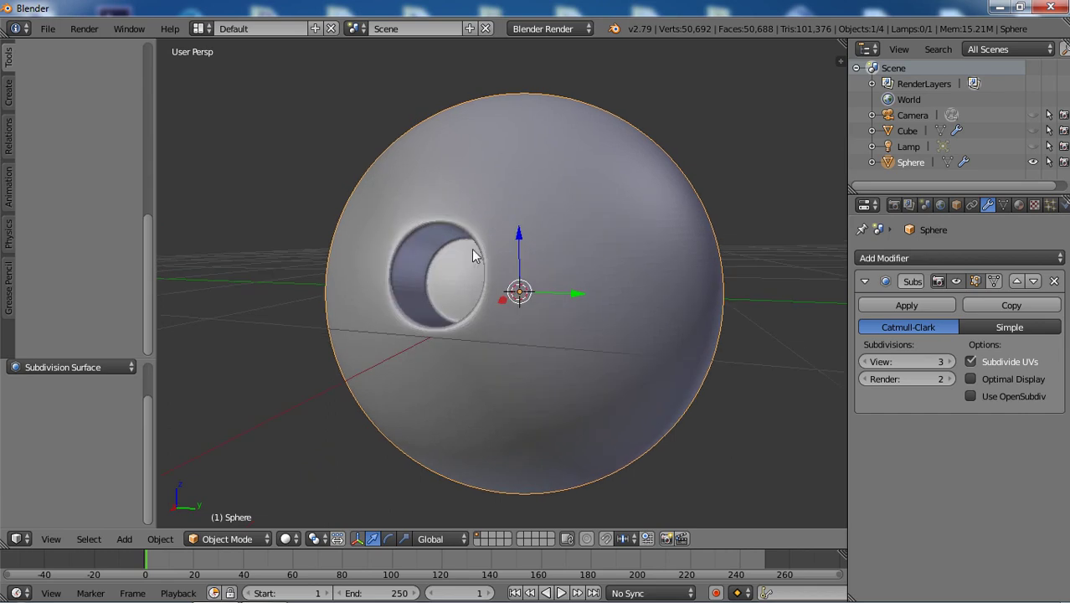
middle_drag(408, 303, 442, 268)
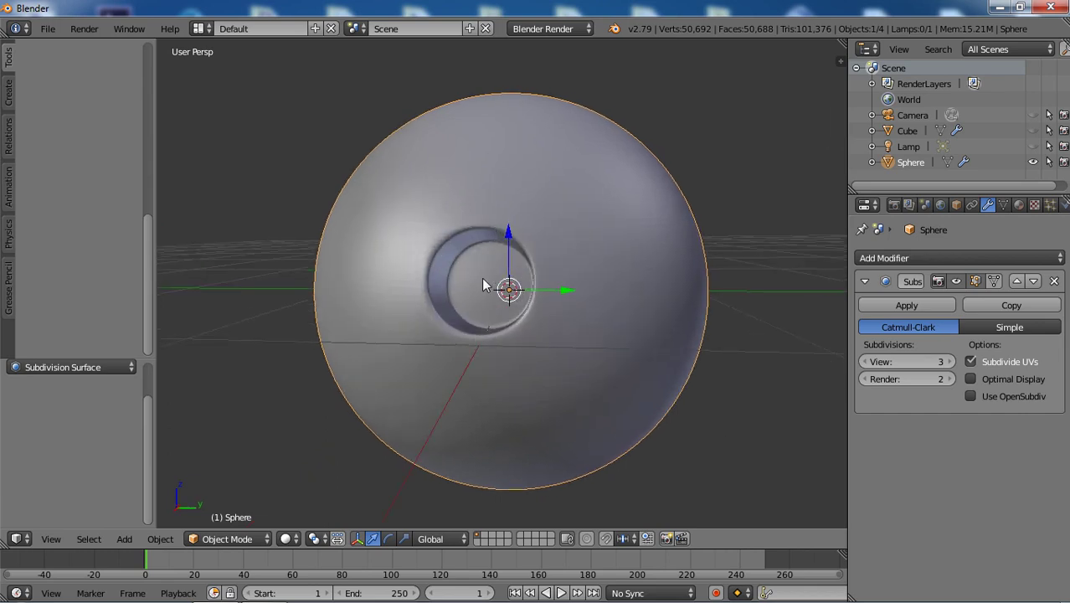
middle_drag(493, 298, 540, 280)
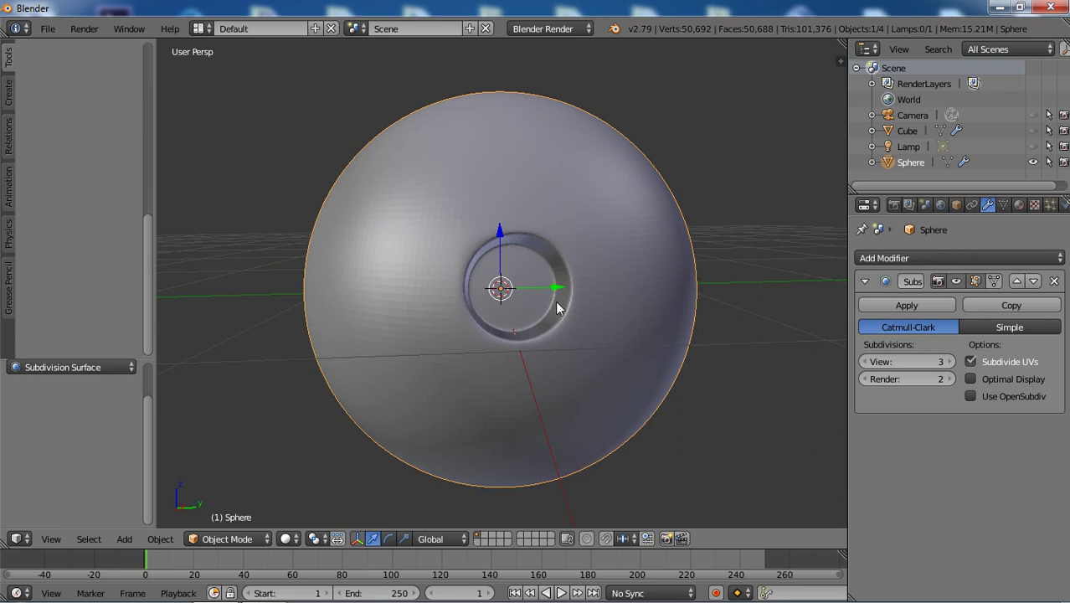
middle_drag(565, 331, 486, 234)
scroll(488, 234, up, 3)
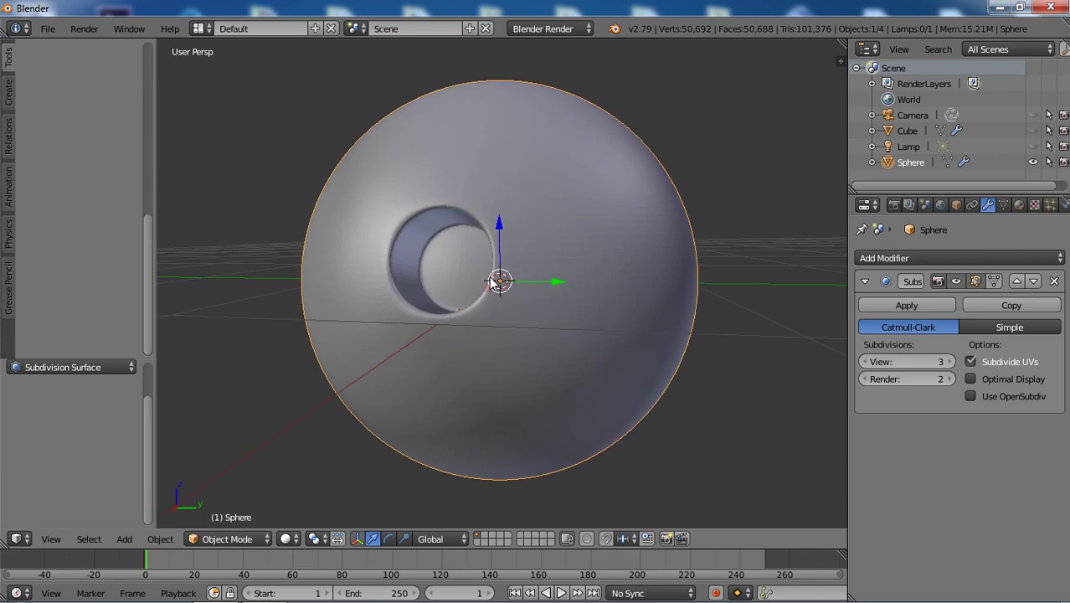
middle_drag(494, 282, 521, 285)
scroll(501, 283, down, 2)
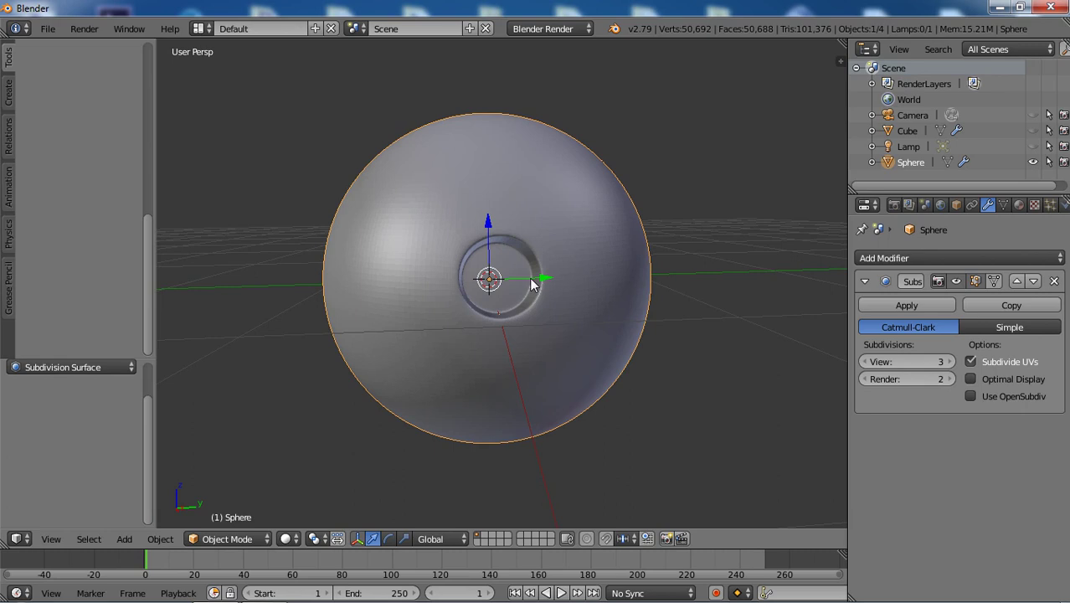
scroll(533, 285, up, 2)
middle_drag(531, 278, 568, 258)
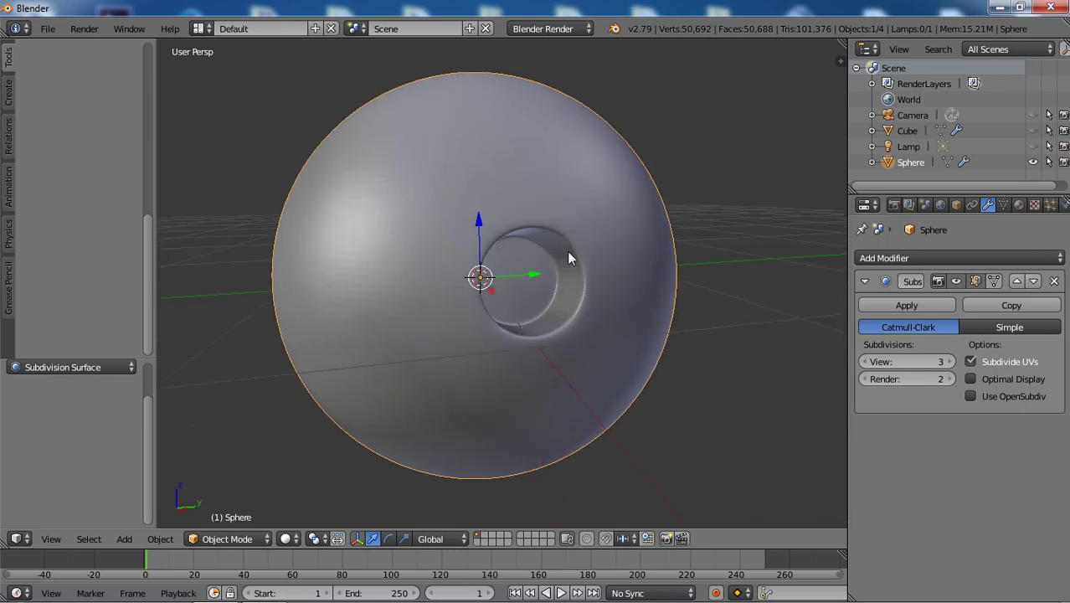
middle_drag(544, 312, 491, 244)
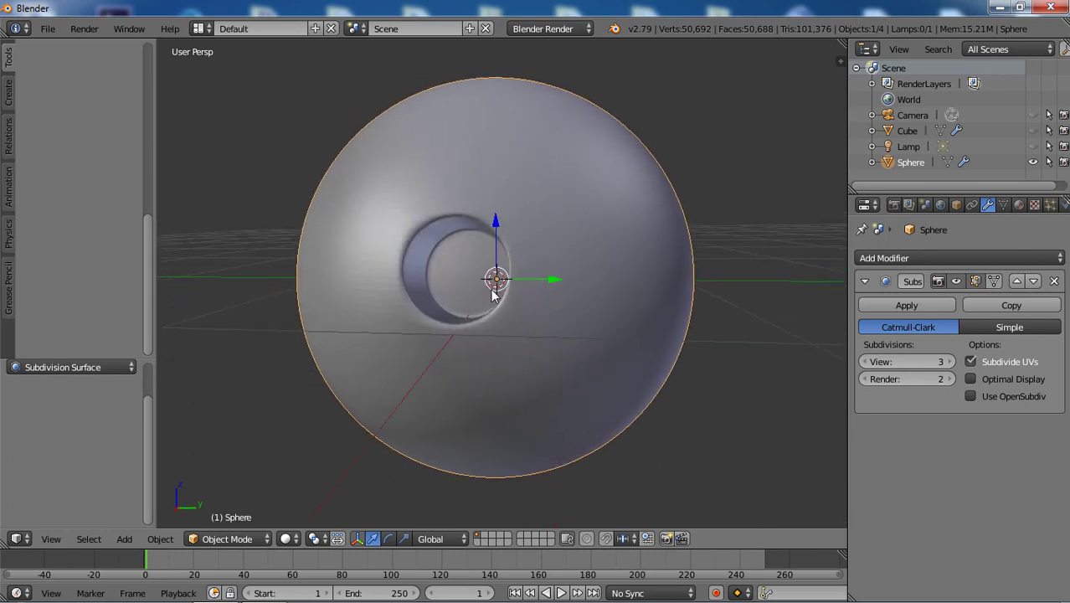
middle_drag(493, 289, 444, 254)
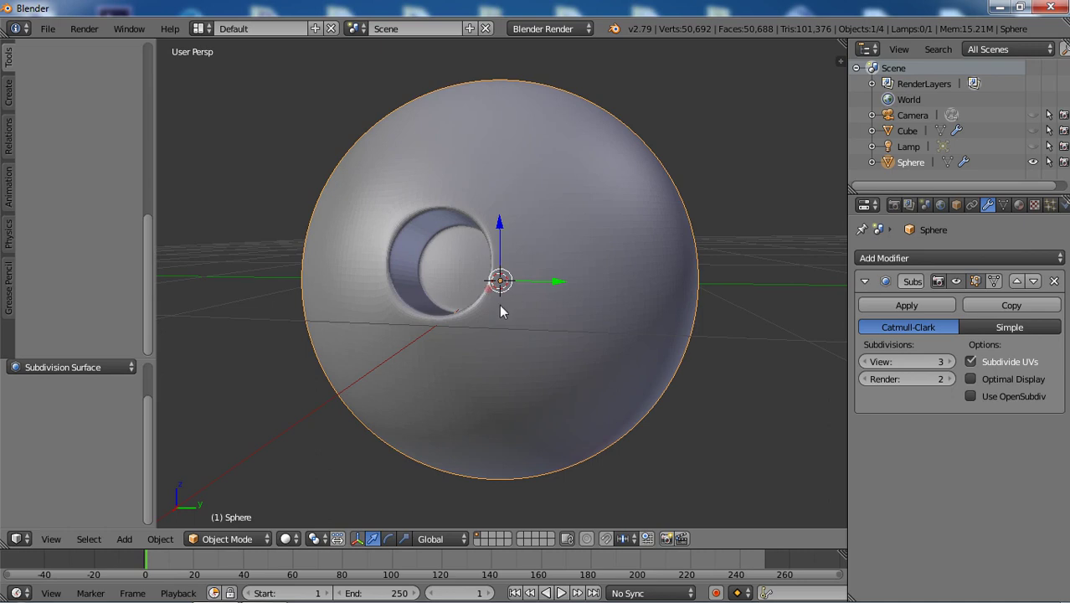
middle_drag(499, 310, 504, 267)
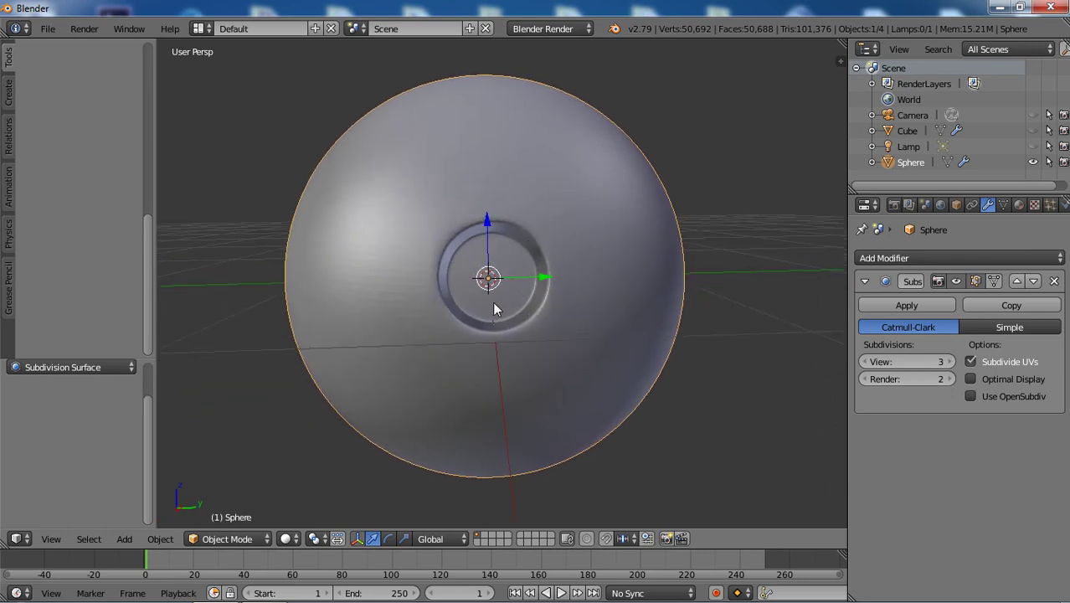
middle_drag(494, 308, 514, 276)
middle_drag(530, 323, 551, 236)
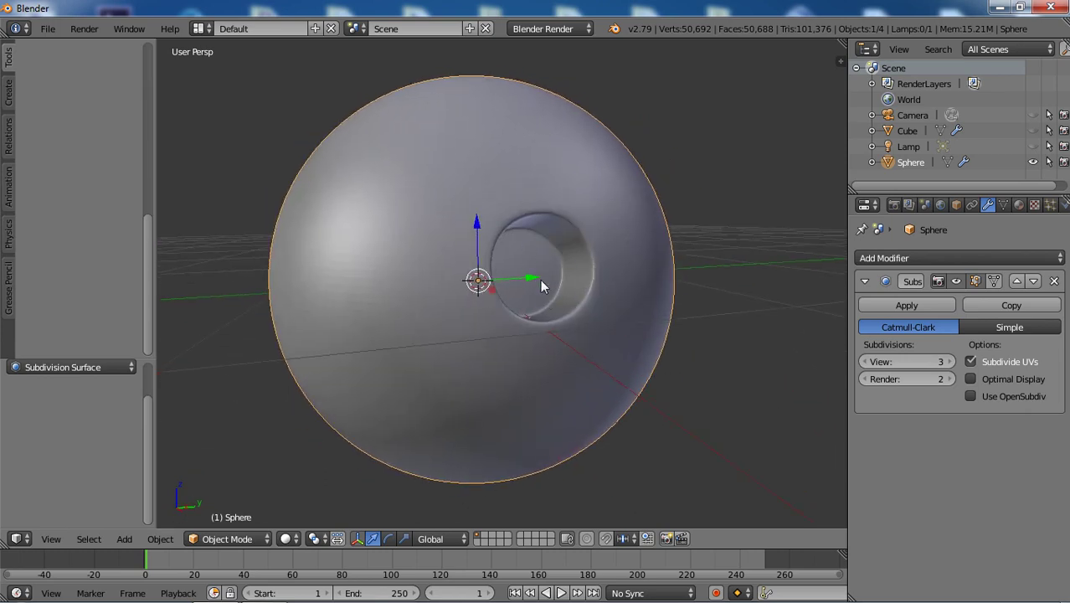
middle_drag(539, 280, 507, 256)
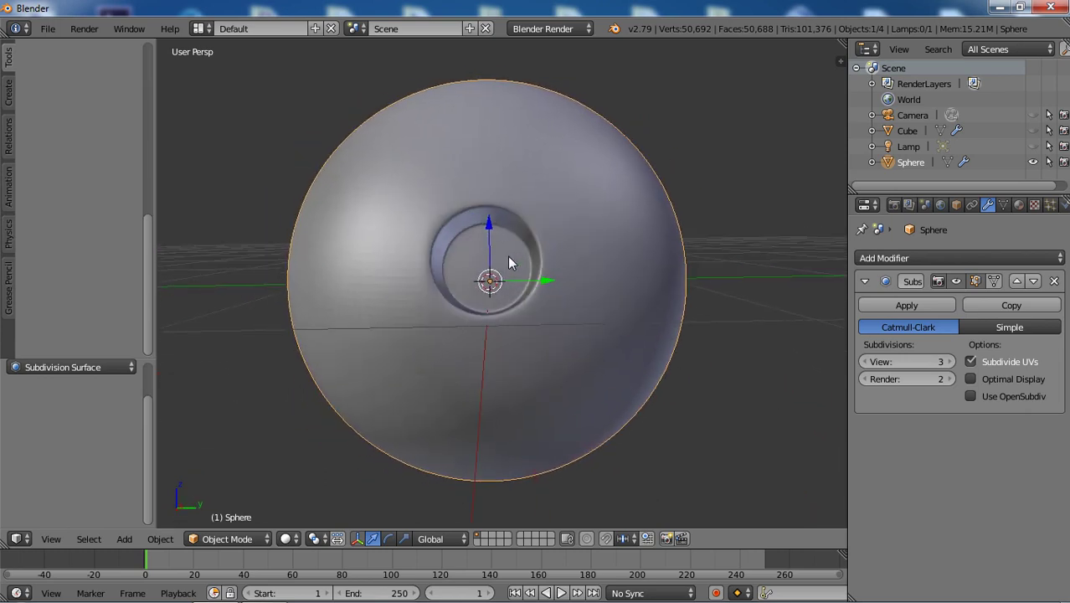
scroll(507, 256, down, 2)
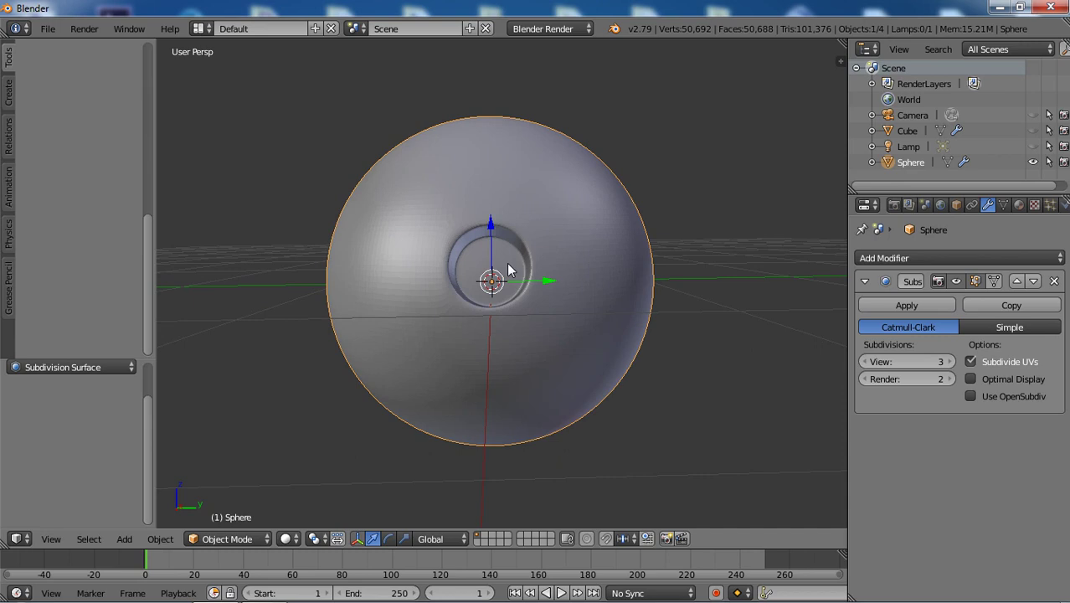
key(a)
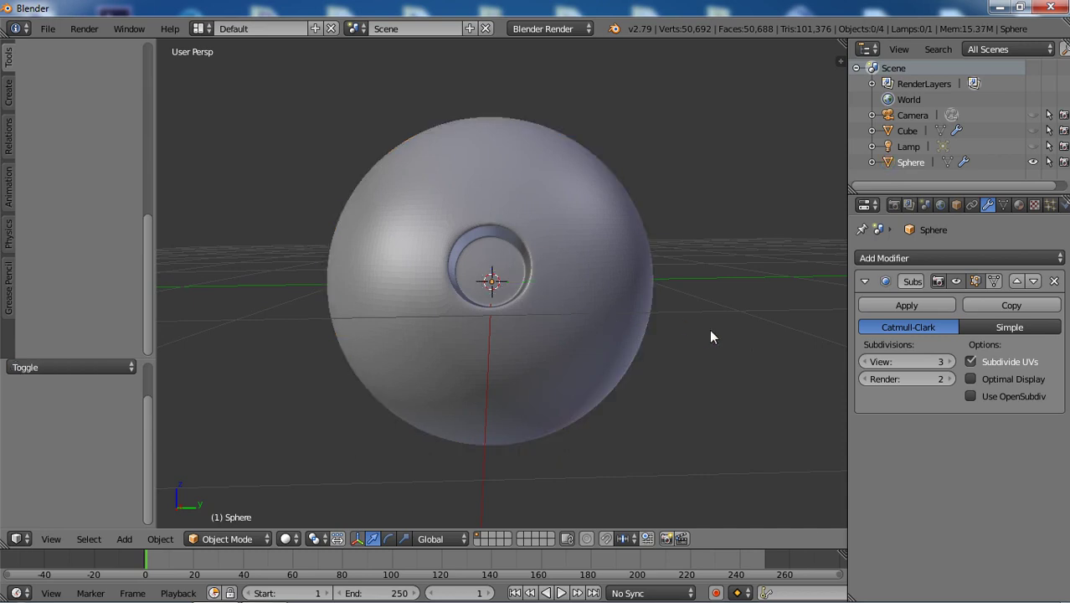
middle_drag(709, 332, 686, 338)
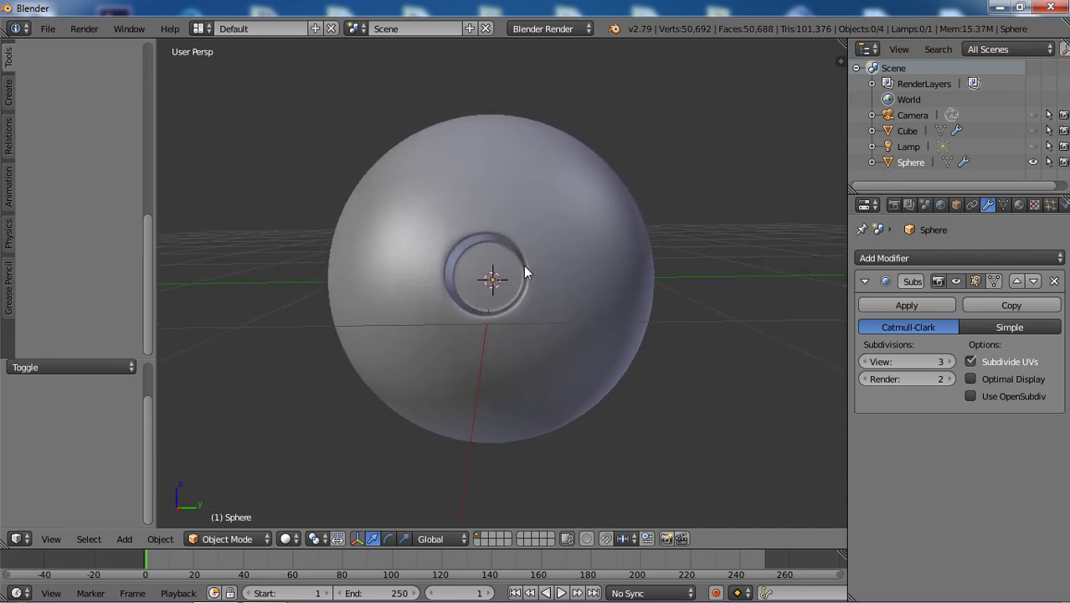
scroll(504, 260, up, 1)
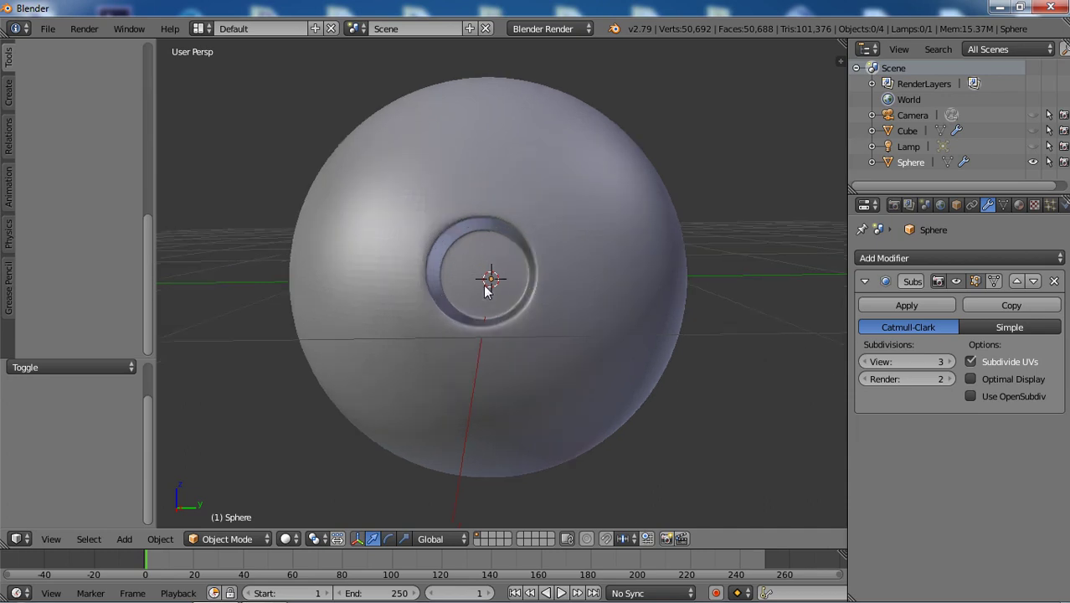
scroll(502, 273, down, 1)
middle_drag(497, 269, 542, 263)
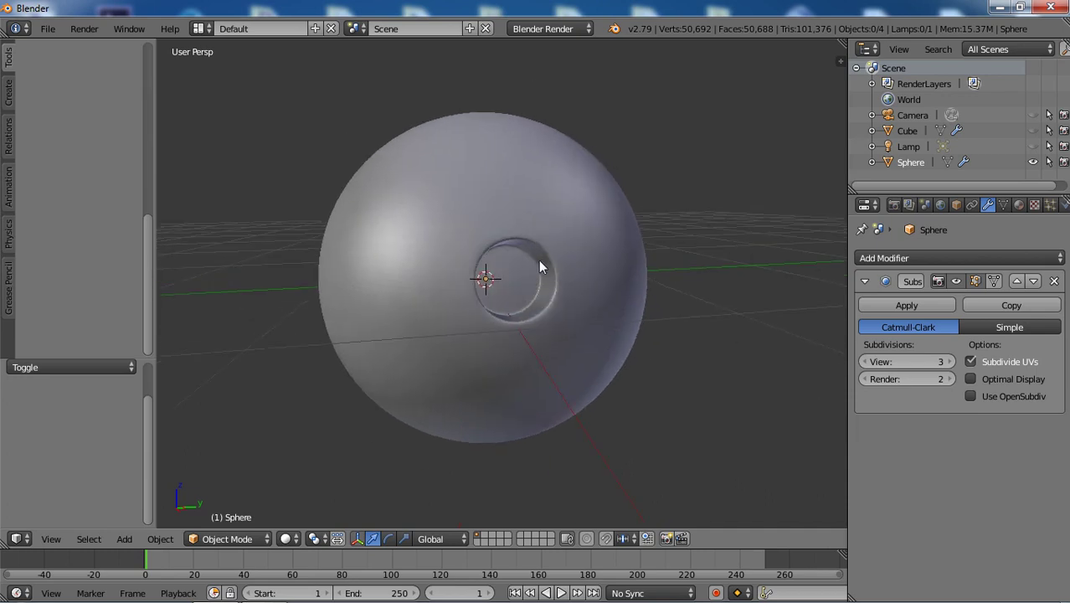
- Unhide the cube and move it along the Y axis to sit beside the sphere
click(1032, 131)
scroll(649, 213, down, 4)
right_click(585, 282)
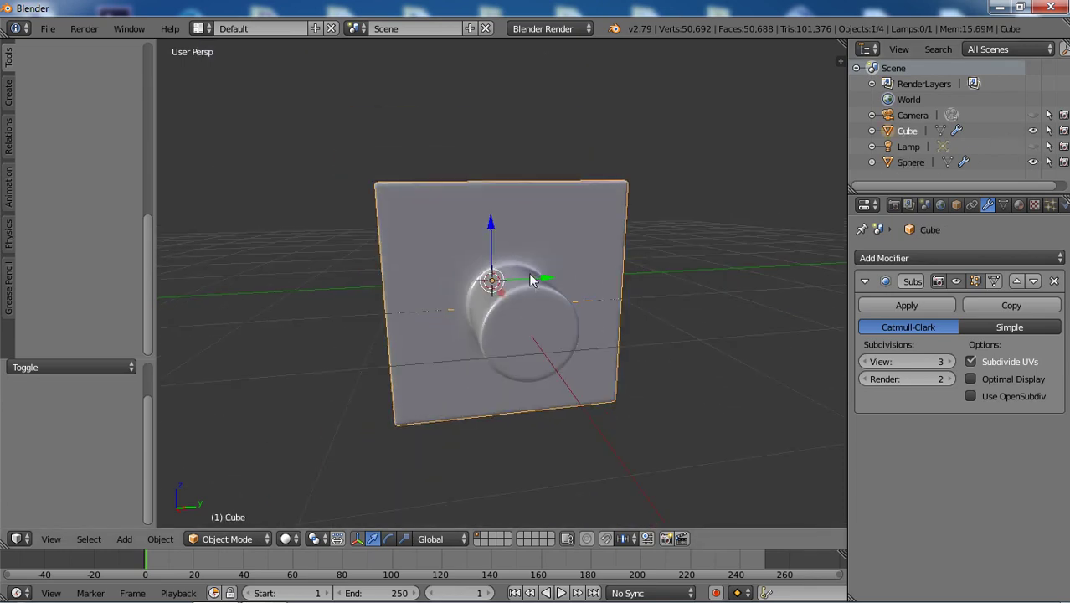
key(g)
key(y)
click(709, 274)
- Nudge the sphere along Y to -0.084 and orbit to view both objects side by side
right_click(583, 269)
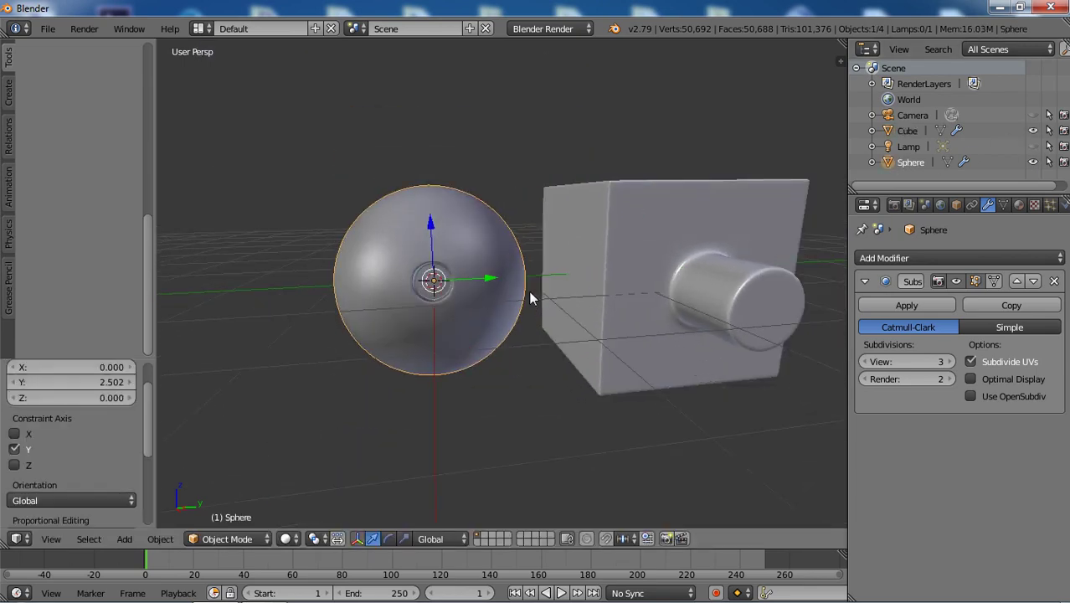
middle_drag(529, 298, 456, 278)
drag(457, 278, 442, 273)
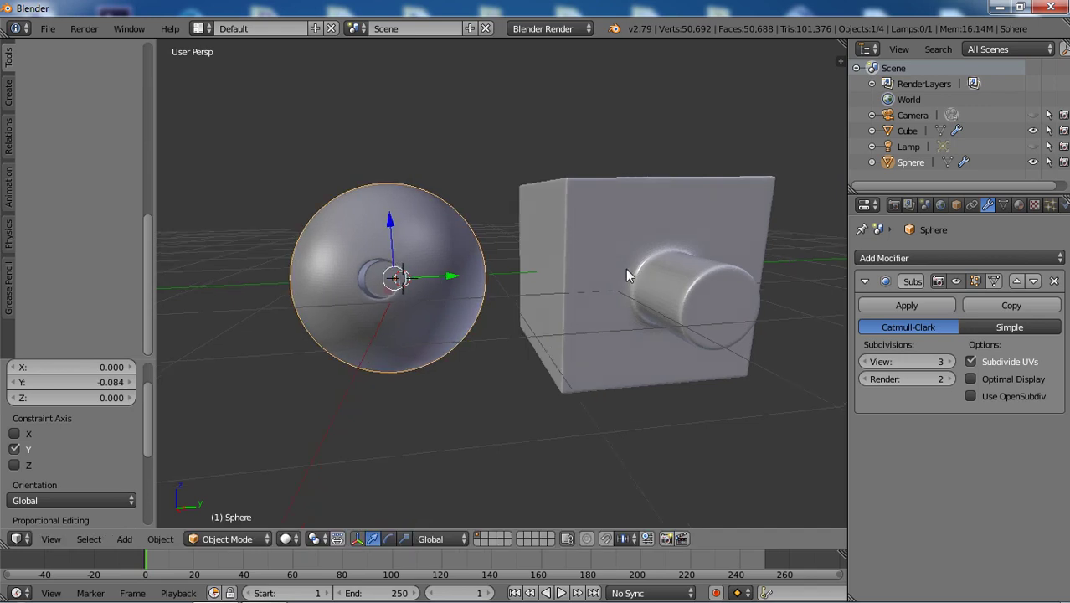
middle_drag(626, 275, 635, 243)
middle_drag(698, 254, 581, 300)
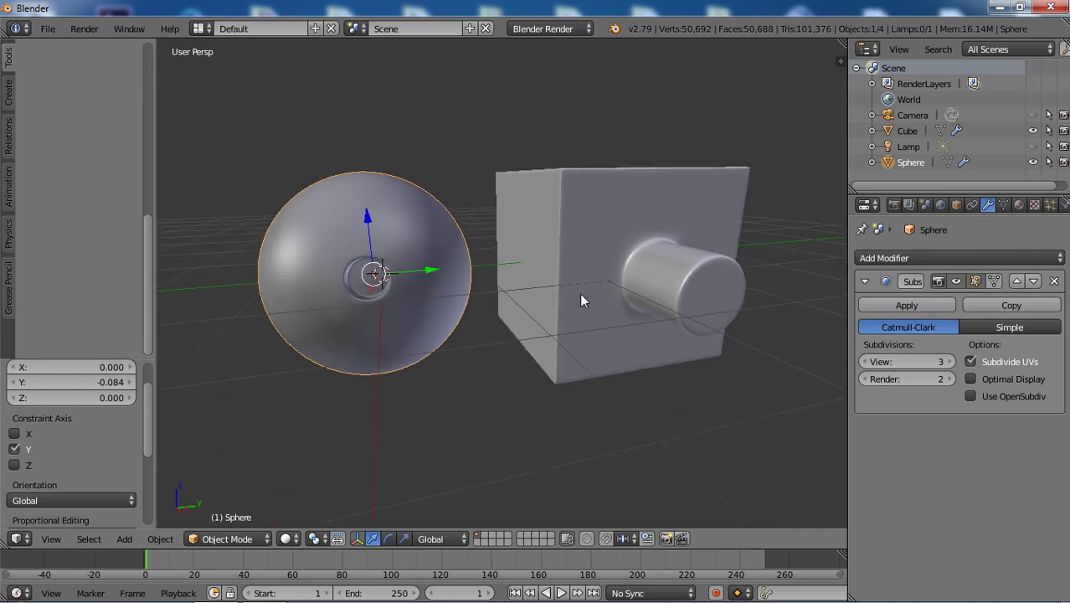